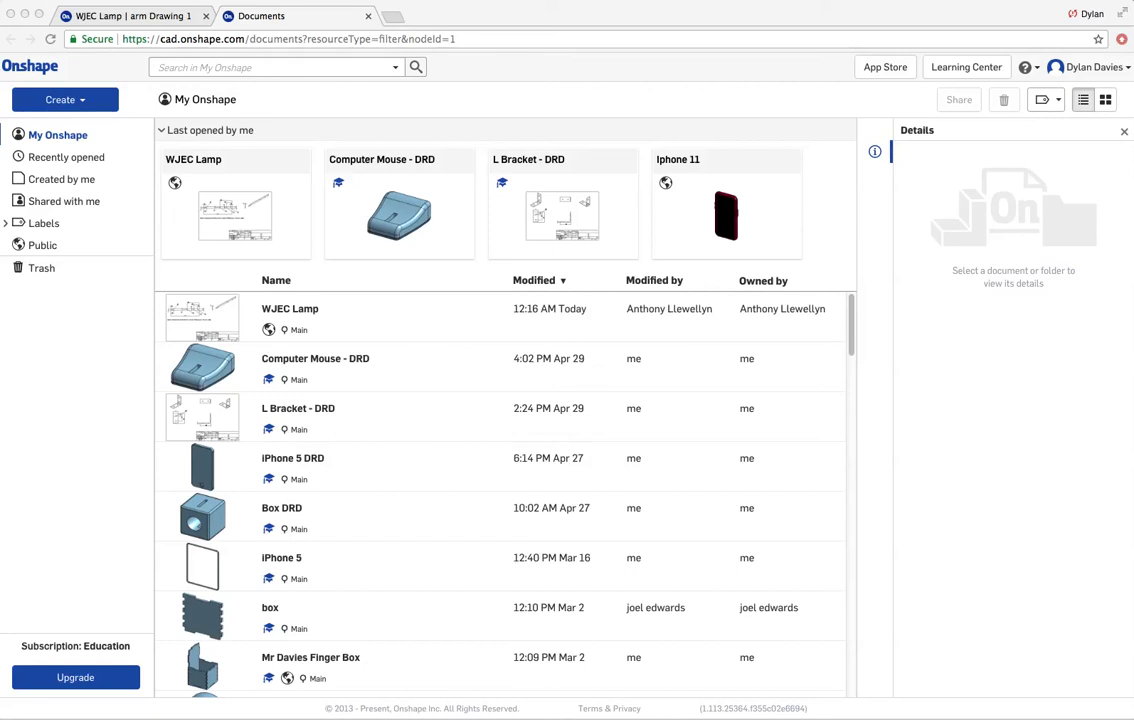
# Step: Open the 'angle bracket' Part Studio in the WJEC Lamp document
pyautogui.press('super+1')
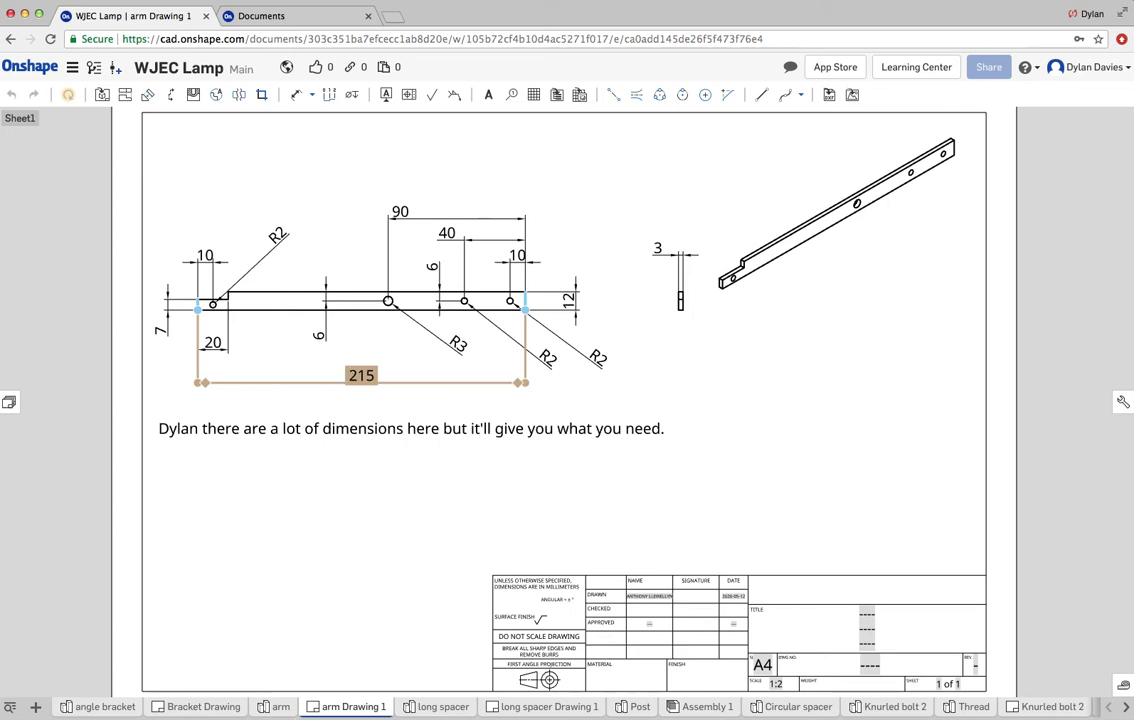
pyautogui.click(104, 707)
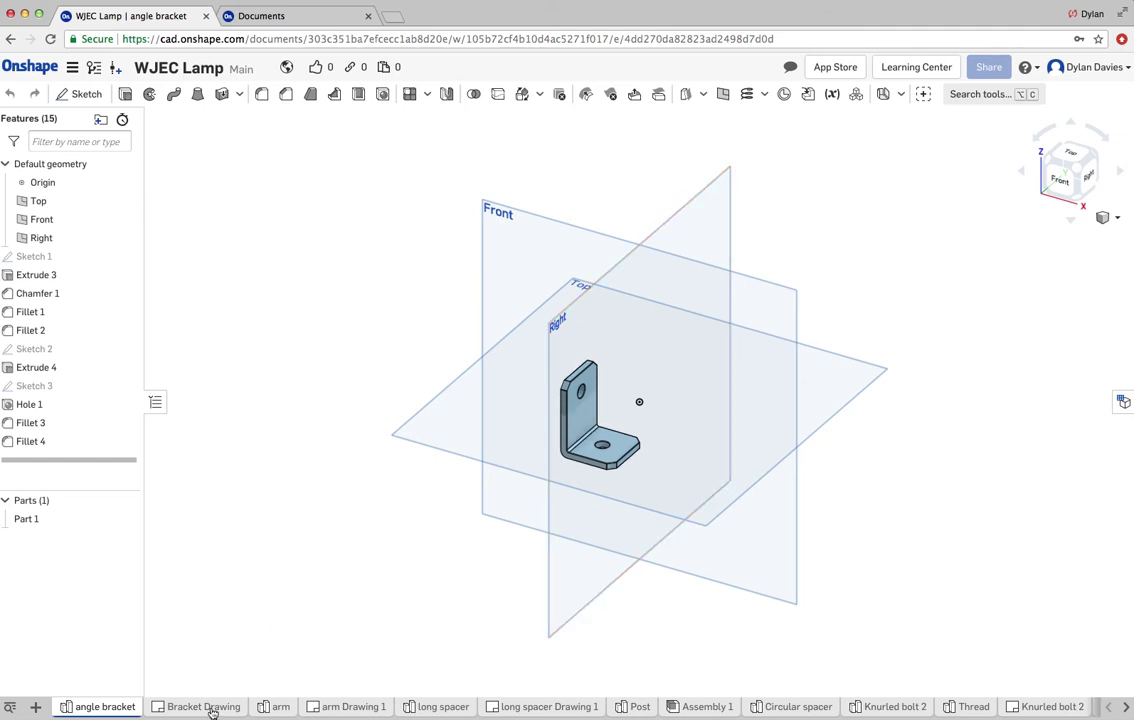
pyautogui.moveTo(212, 710)
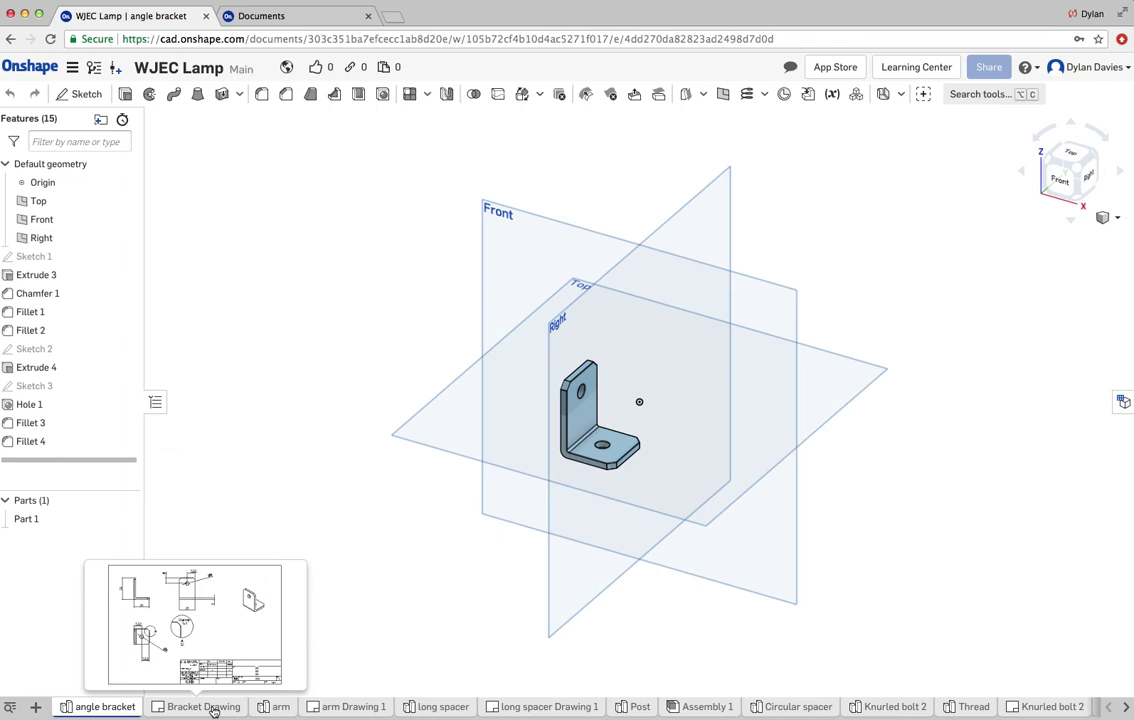
# Step: Review the Bracket Drawing's dimensions, including the 25 width, then go back to the documents list
pyautogui.click(213, 709)
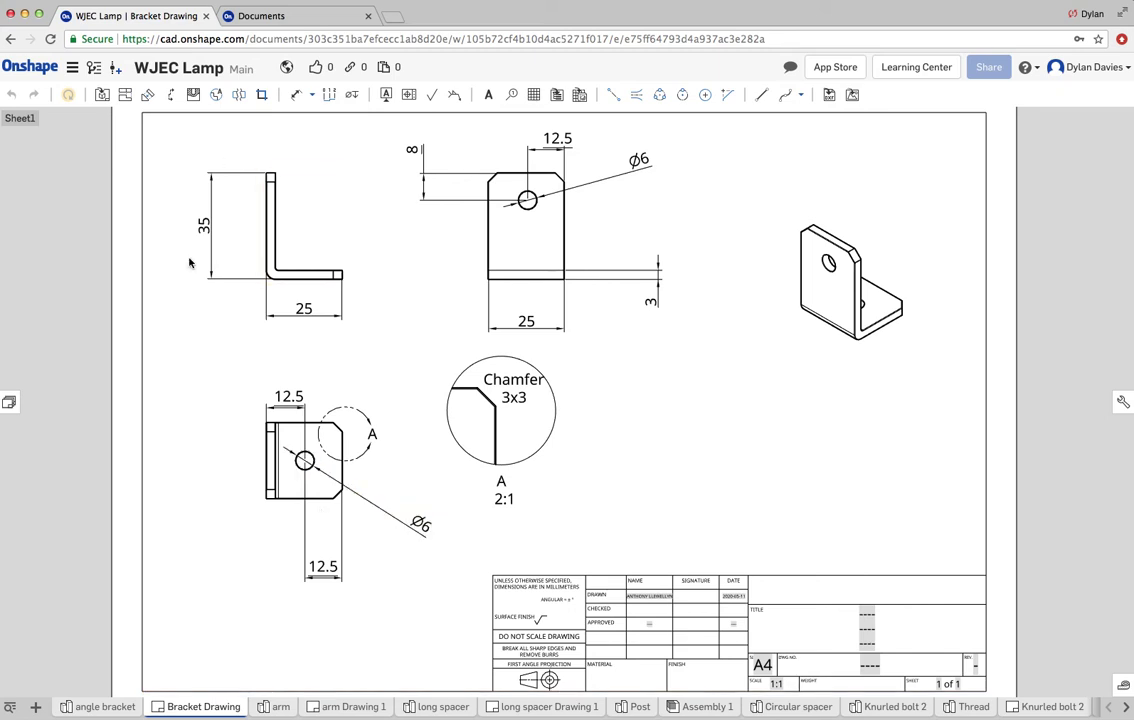
pyautogui.click(303, 308)
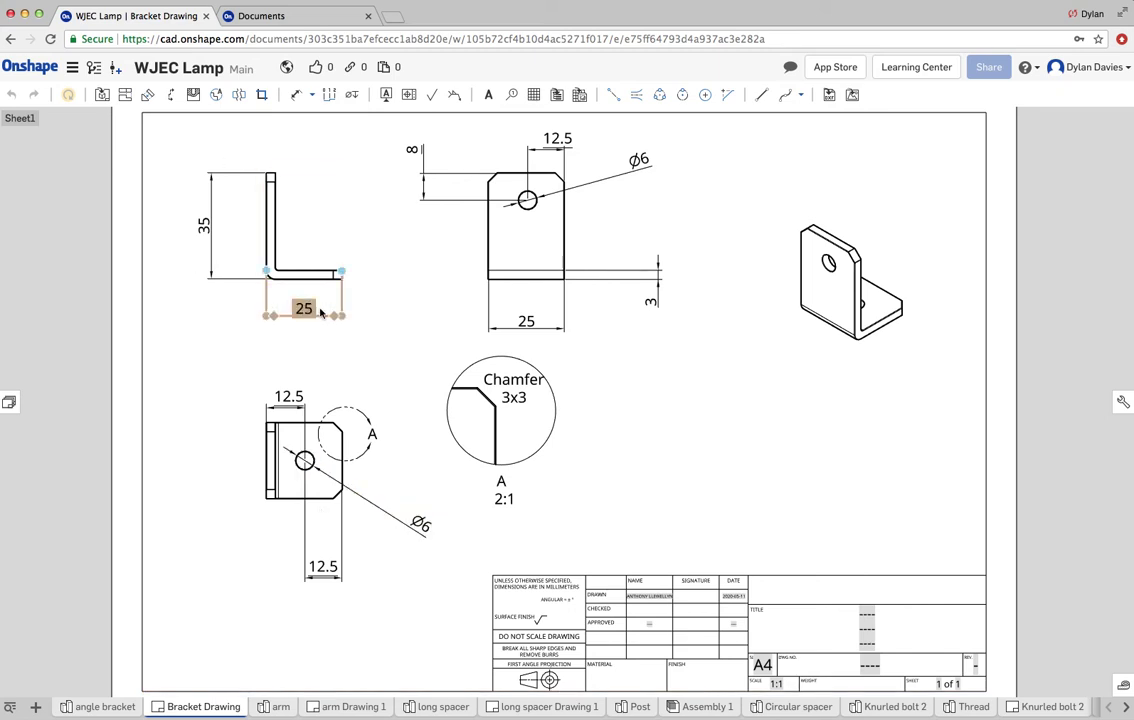
pyautogui.click(305, 17)
# Step: Create a new document named 'Lamp DRD'
pyautogui.click(76, 100)
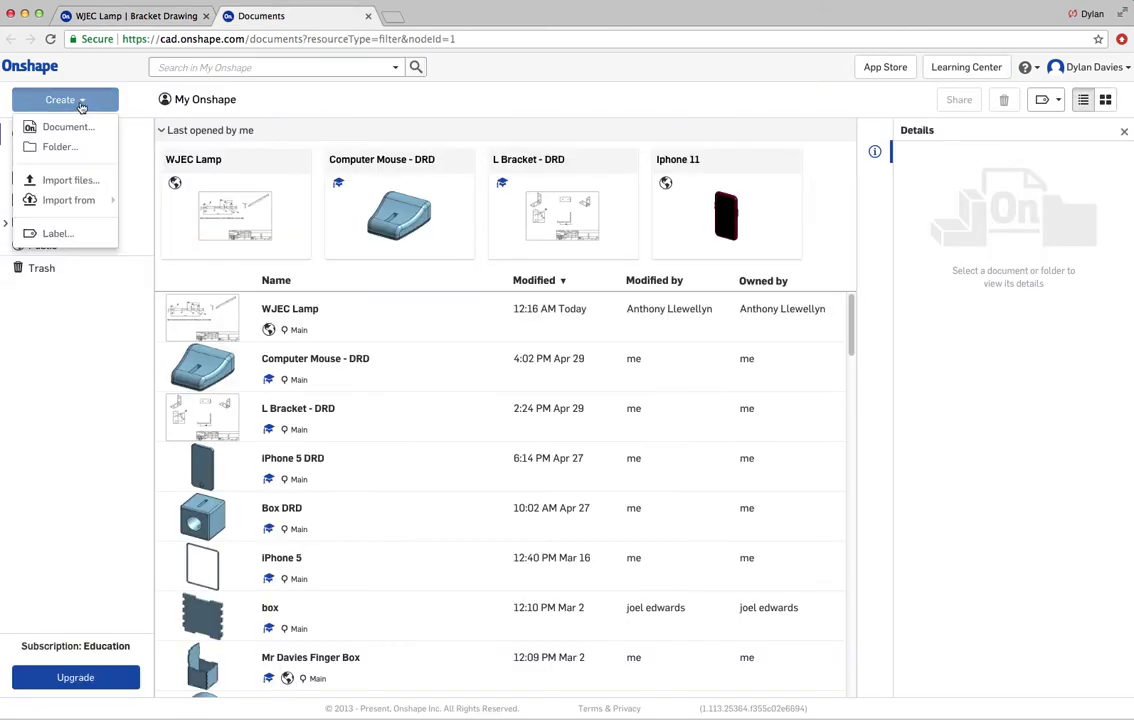
pyautogui.click(66, 133)
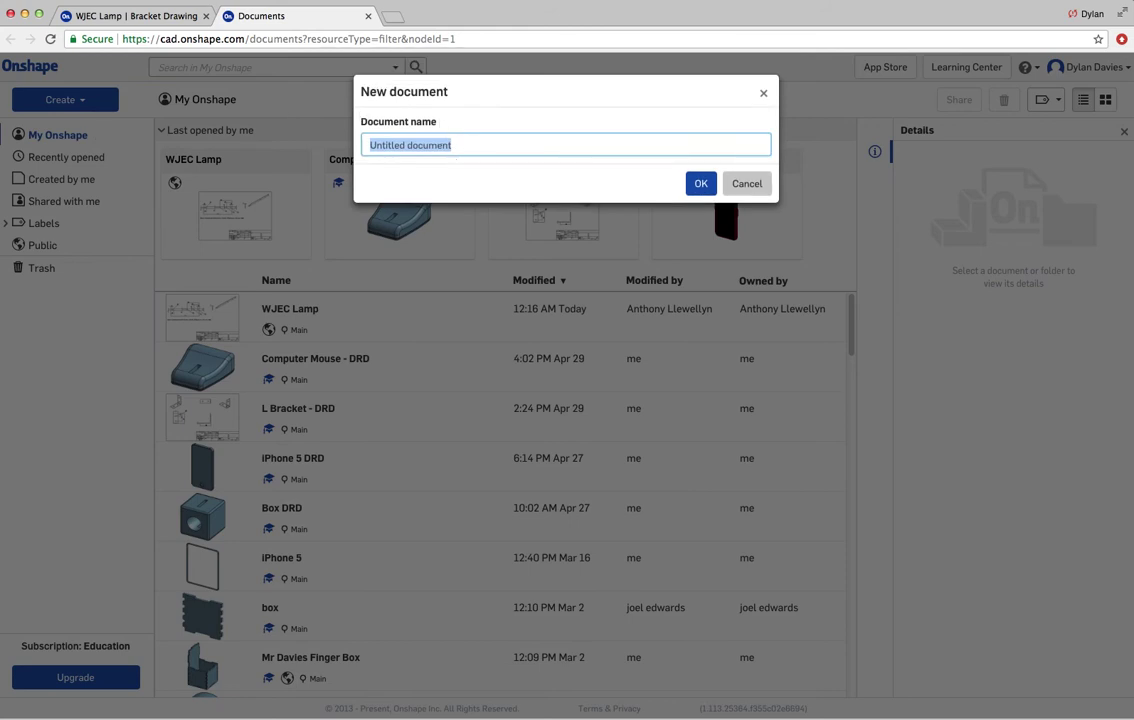
pyautogui.write('Lamp DRD')
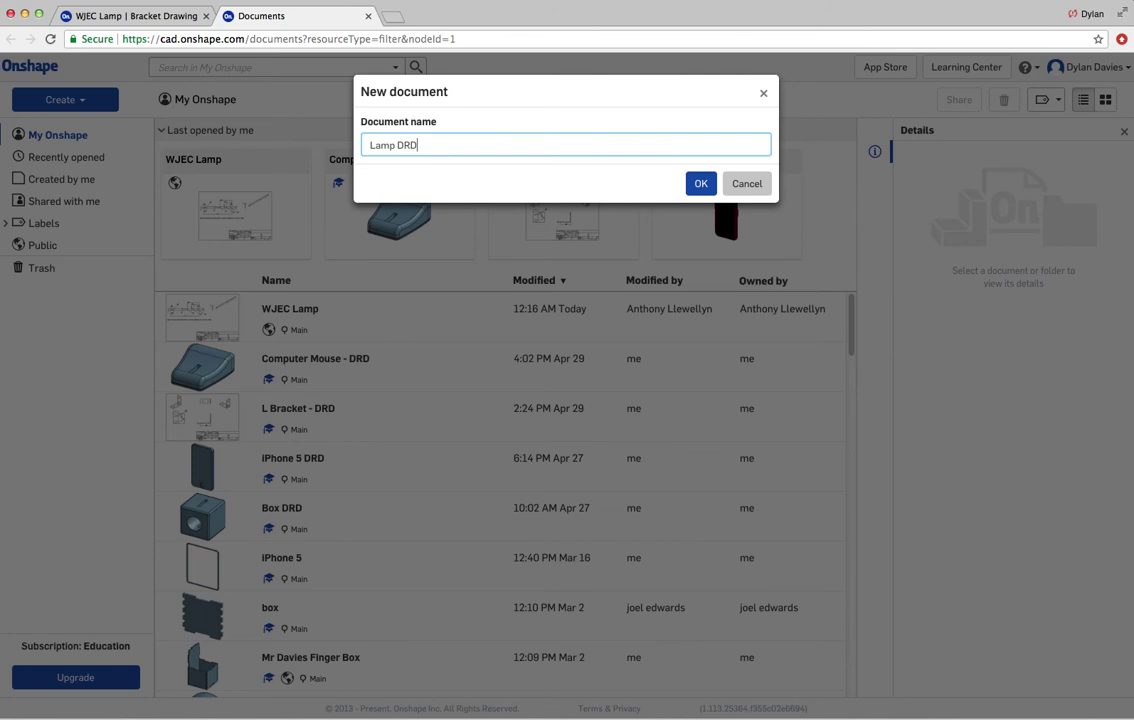
pyautogui.click(700, 183)
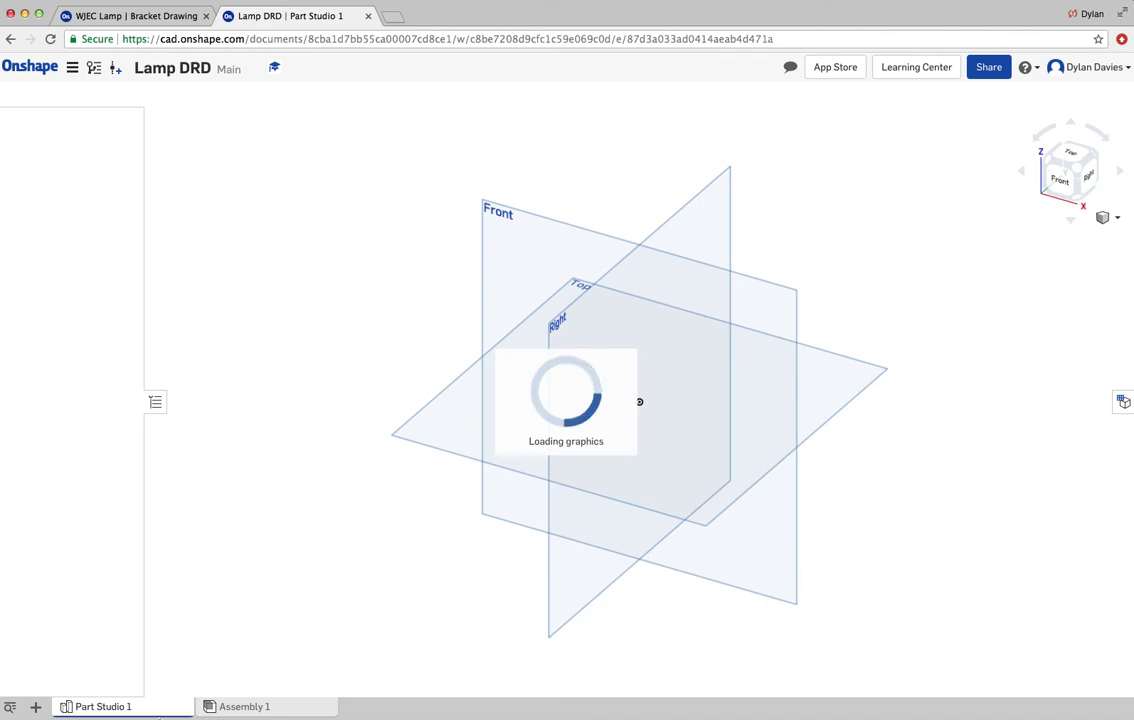
# Step: Rename Part Studio 1 to 'Bracket' and select the Front plane
pyautogui.rightClick(121, 710)
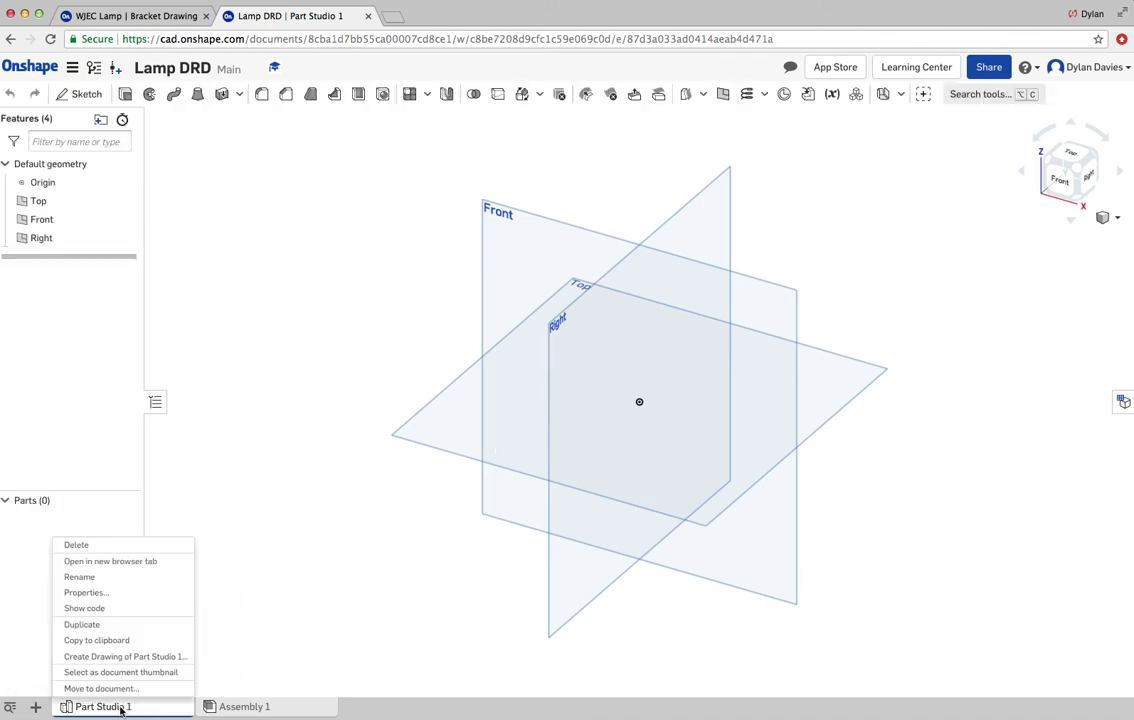
pyautogui.click(78, 577)
pyautogui.write('Bracket')
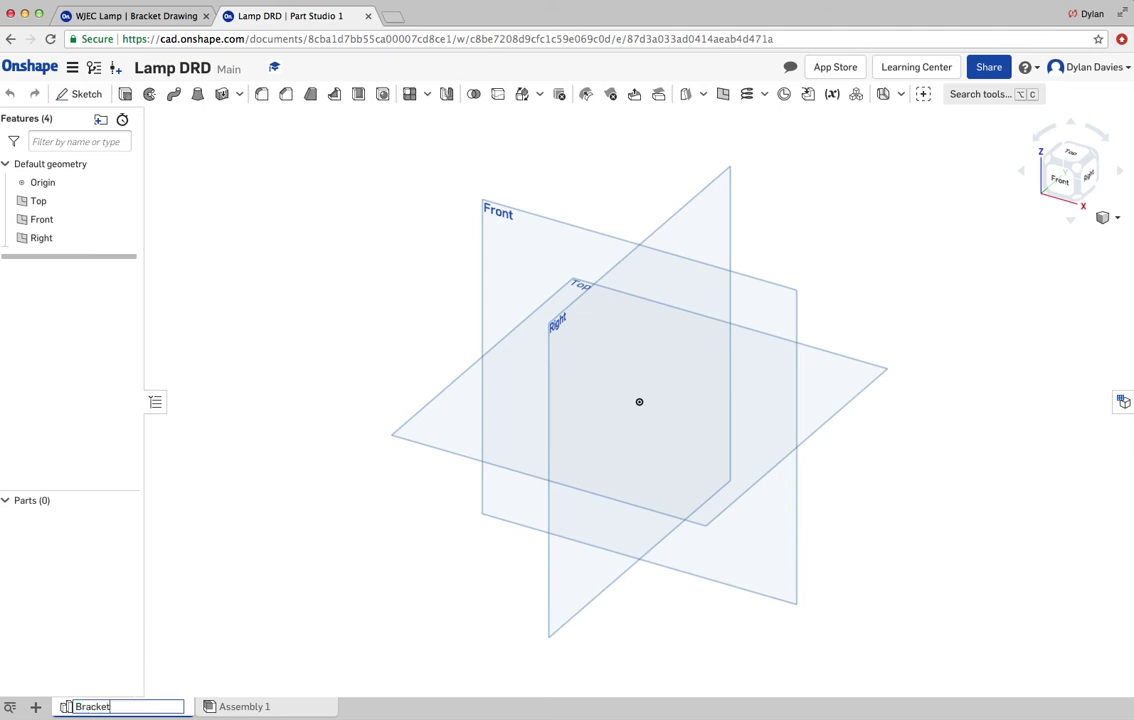
pyautogui.press('Return')
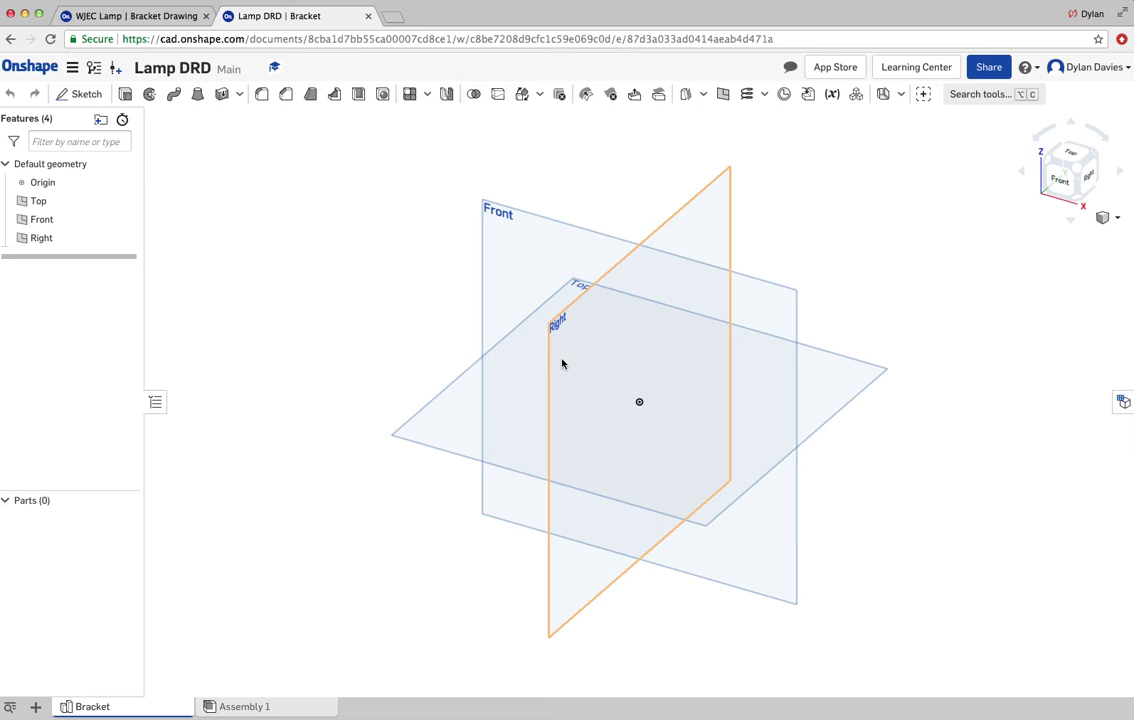
pyautogui.click(538, 230)
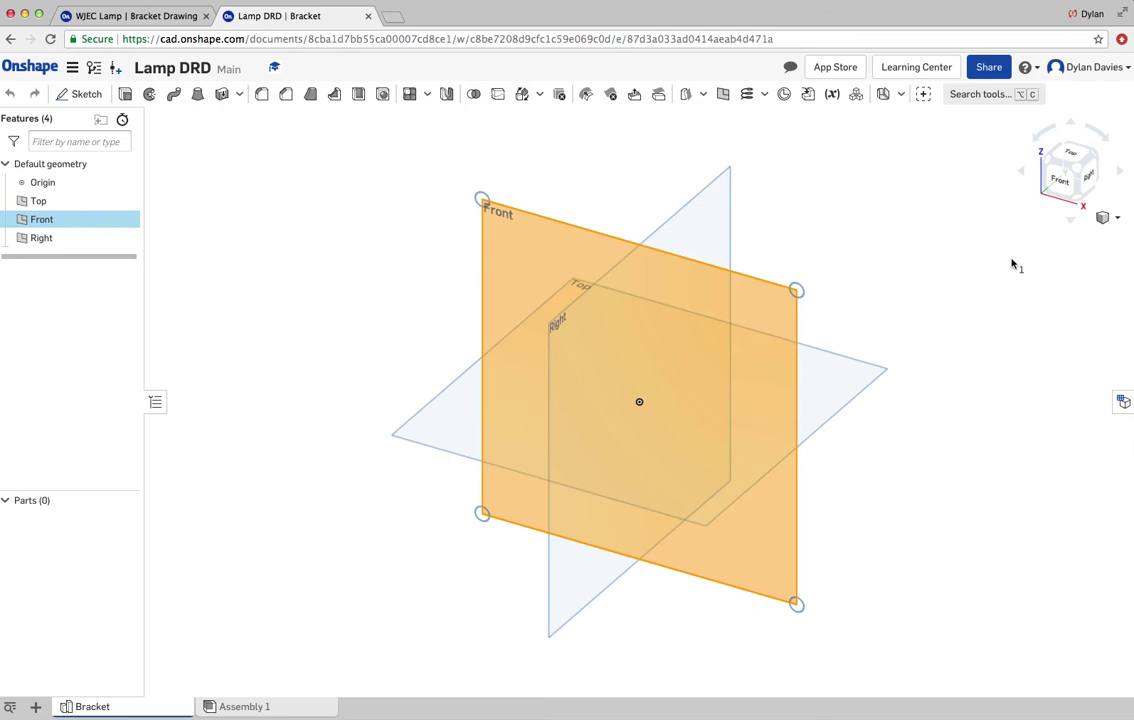
# Step: Start a sketch on the Front plane viewed square-on, checking the Bracket Drawing for reference
pyautogui.click(1064, 183)
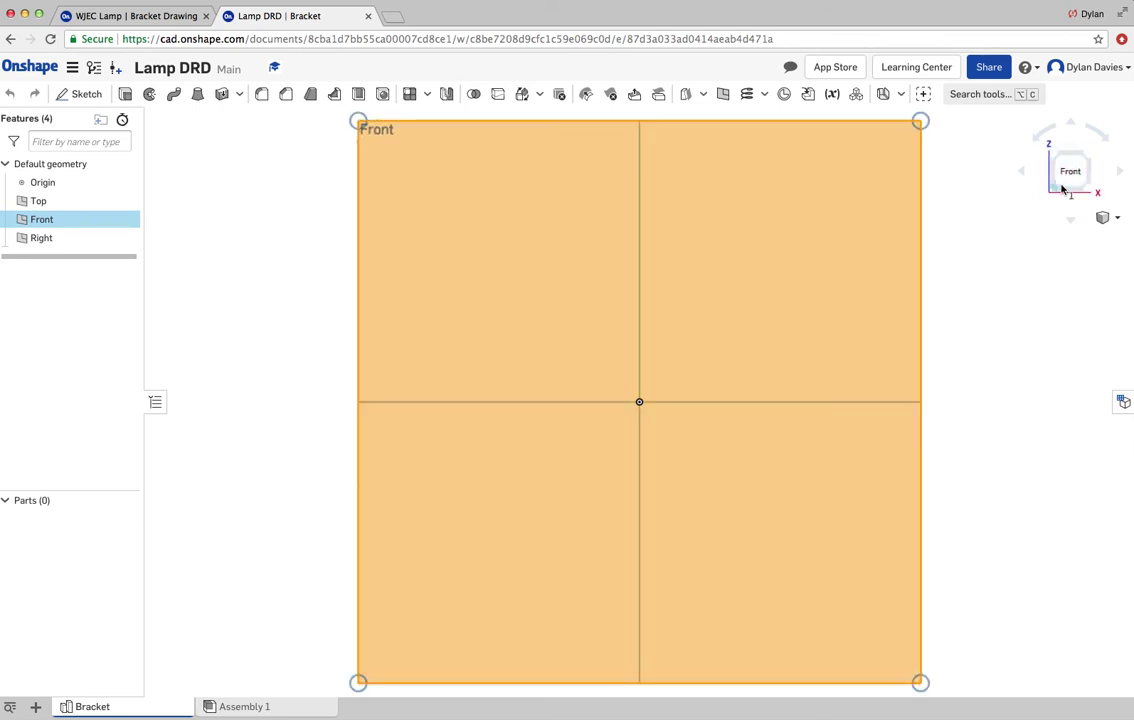
pyautogui.click(79, 94)
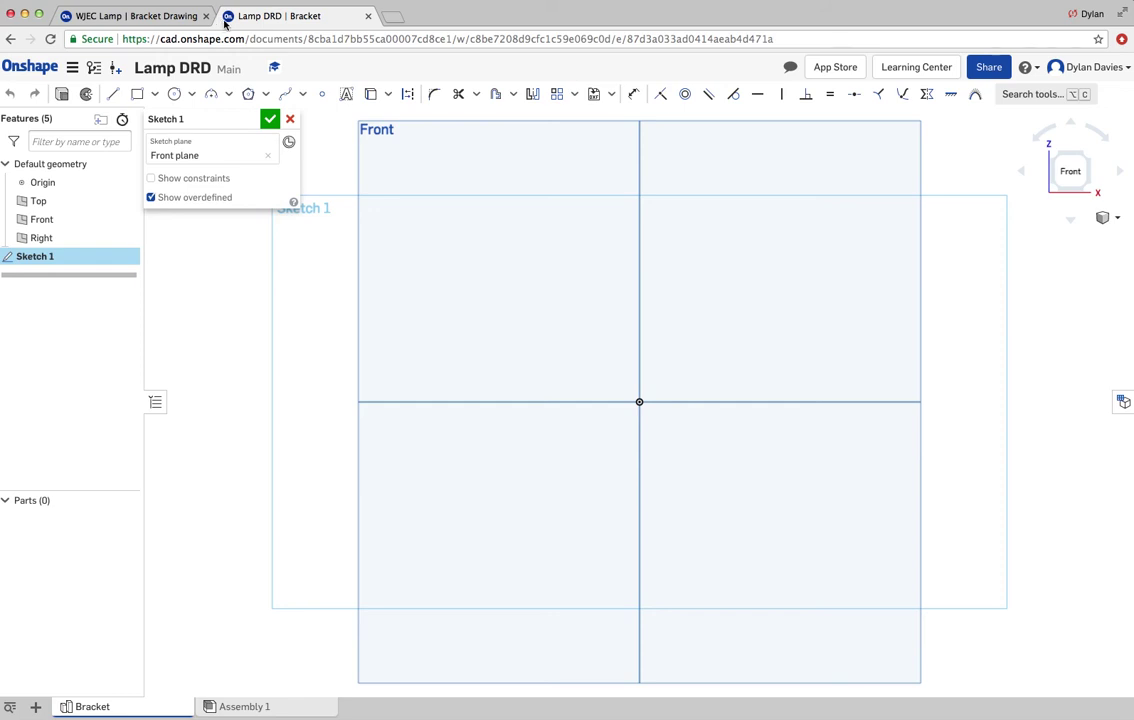
pyautogui.click(150, 16)
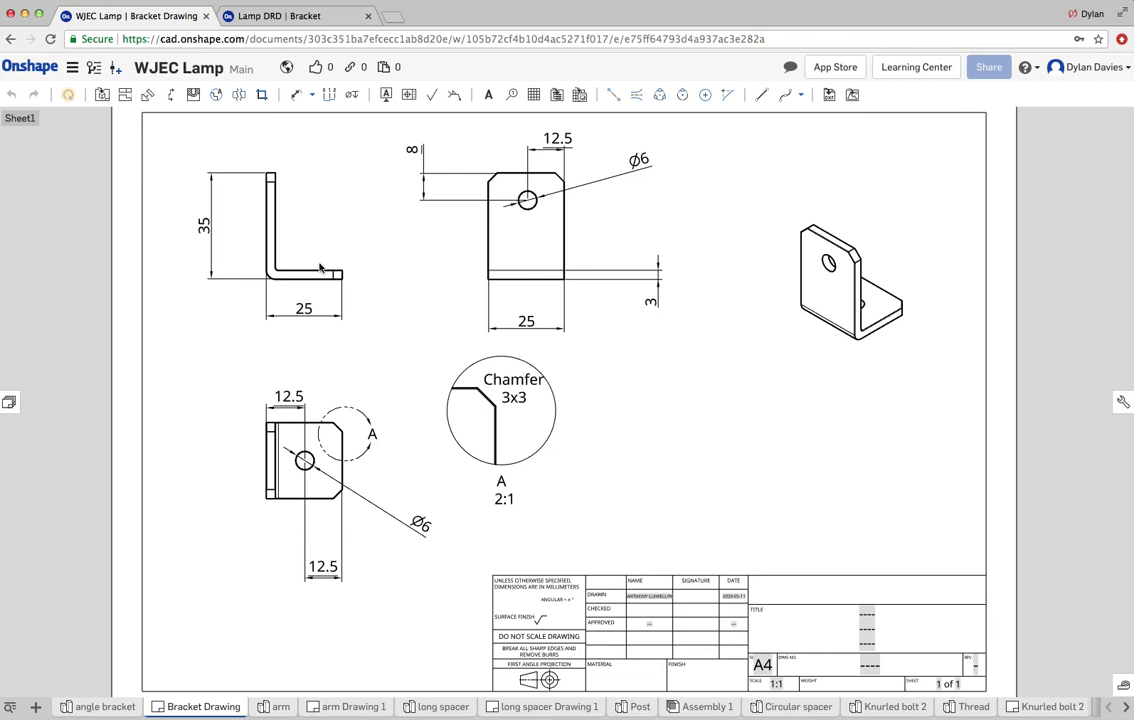
pyautogui.click(246, 17)
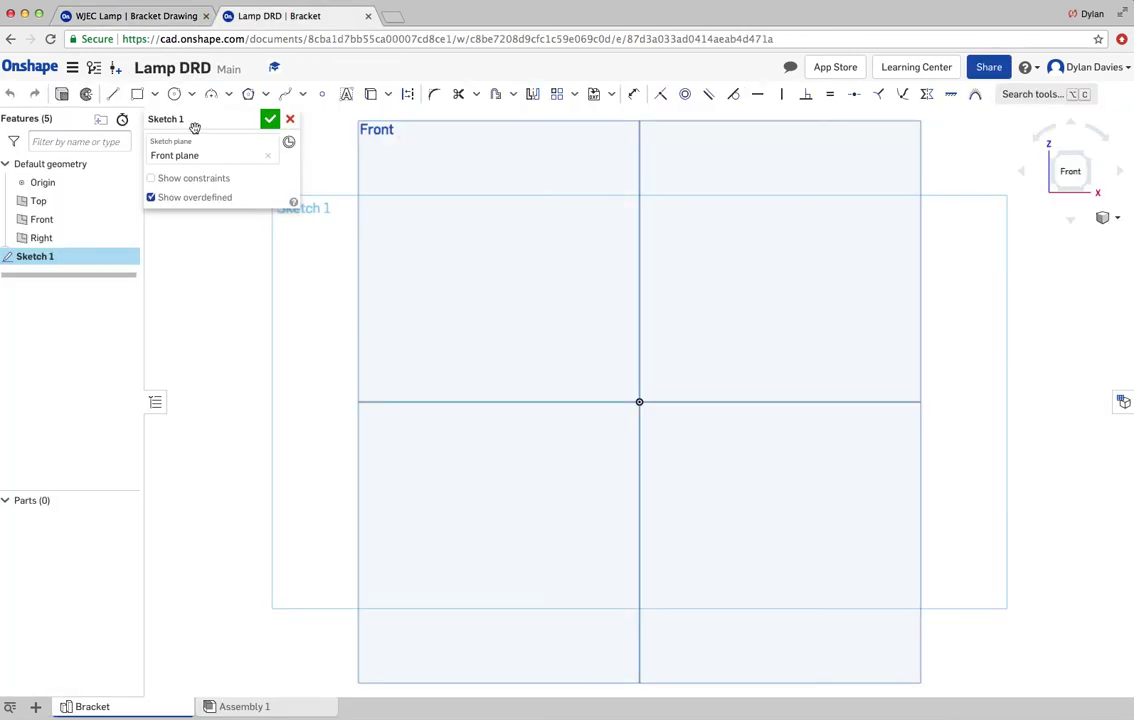
# Step: Draw an upright line and a horizontal base line meeting at the origin
pyautogui.click(112, 93)
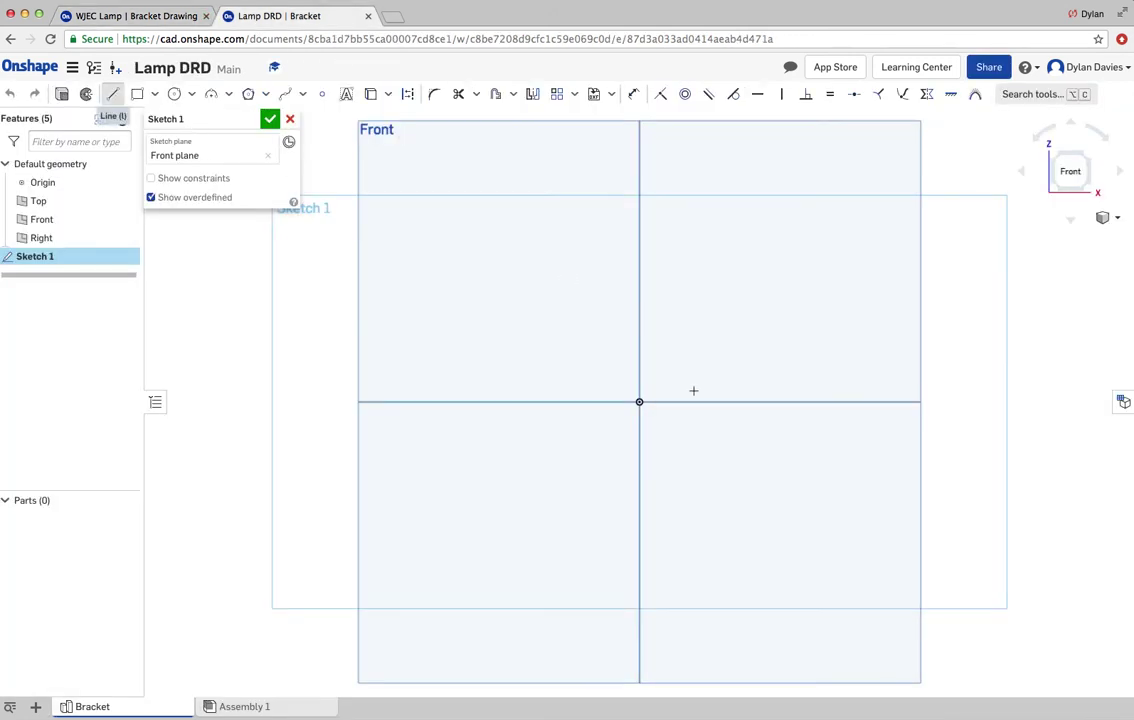
pyautogui.click(639, 401)
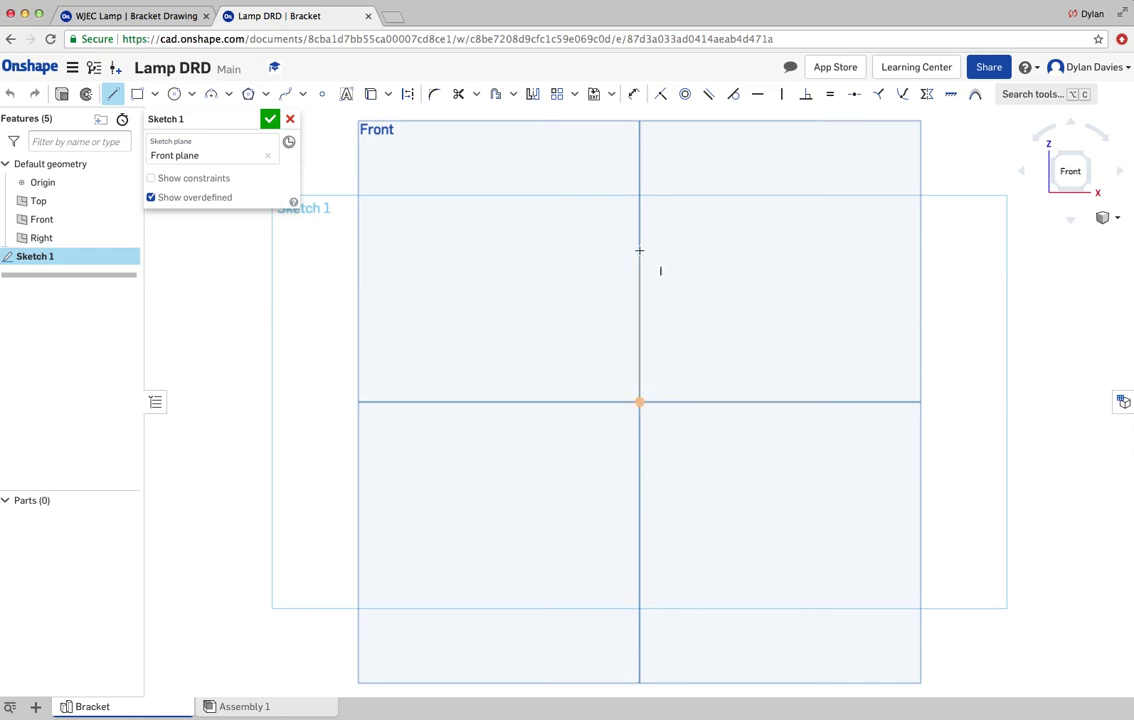
pyautogui.click(639, 249)
pyautogui.click(661, 419)
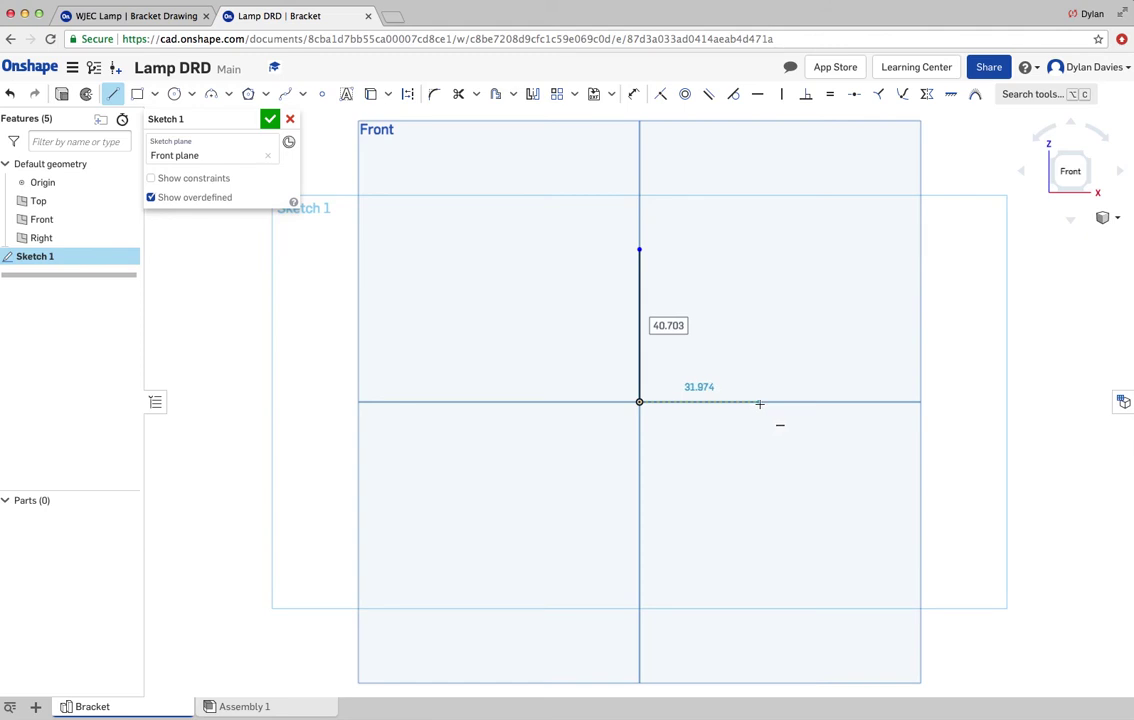
pyautogui.click(760, 401)
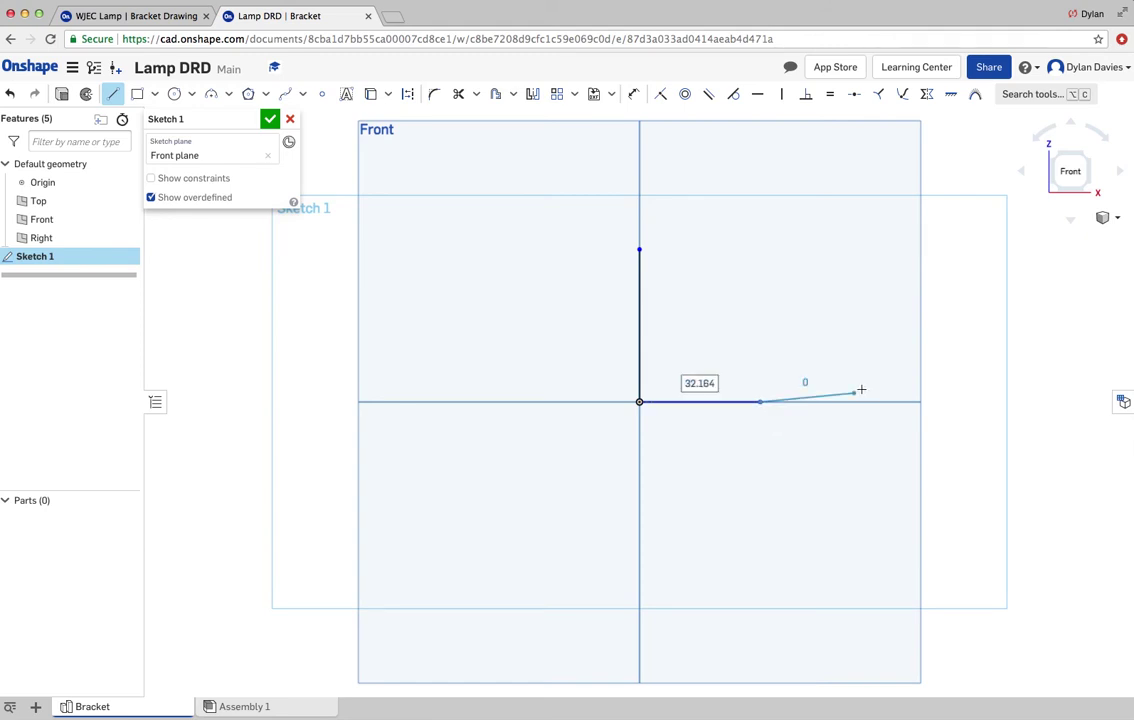
pyautogui.rightClick(826, 288)
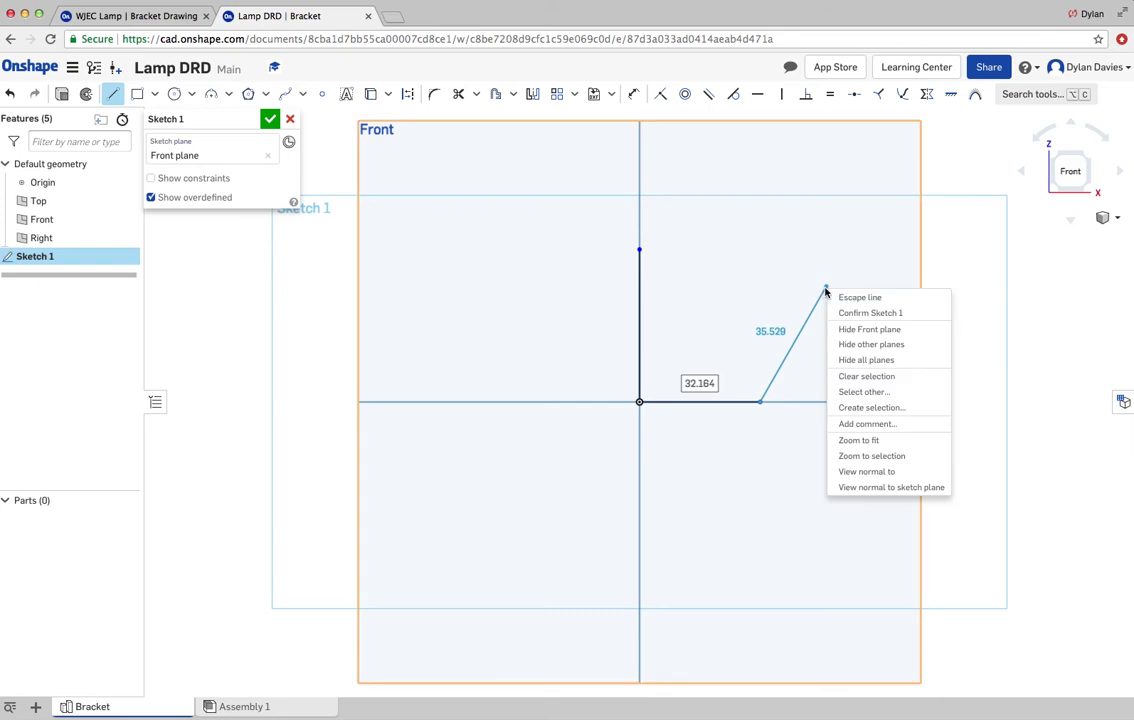
pyautogui.click(850, 293)
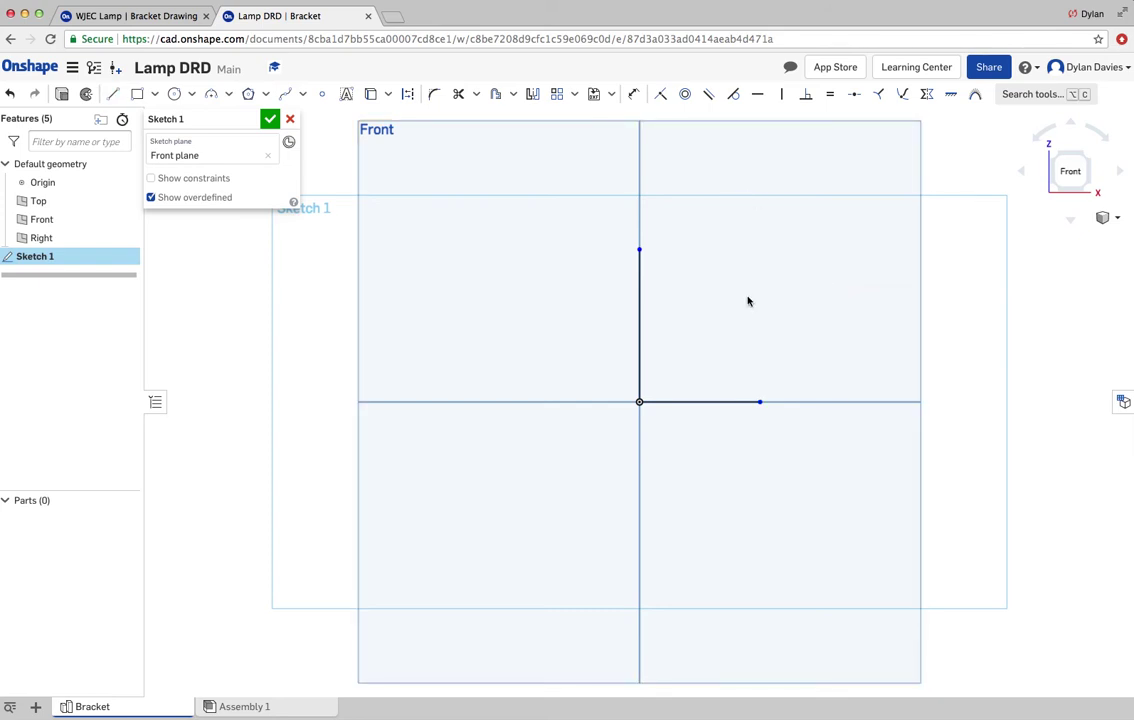
pyautogui.press('s')
pyautogui.press('Escape')
# Step: Dimension the upright line's height at 35 mm
pyautogui.click(633, 95)
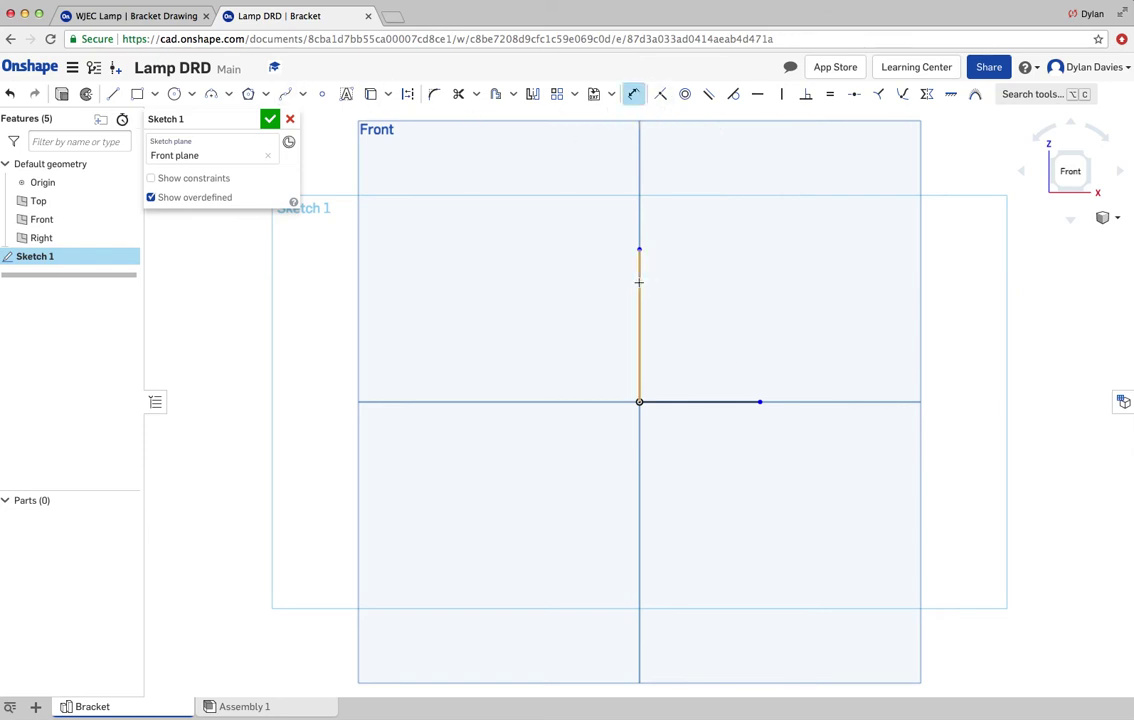
pyautogui.click(639, 282)
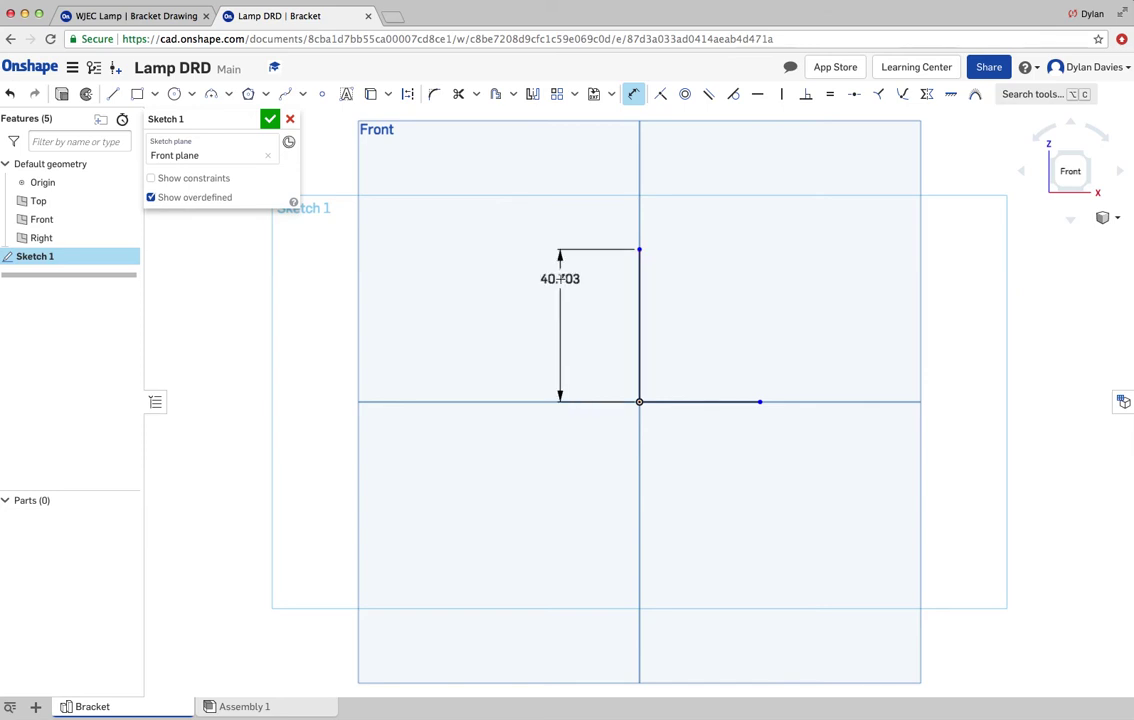
pyautogui.click(560, 279)
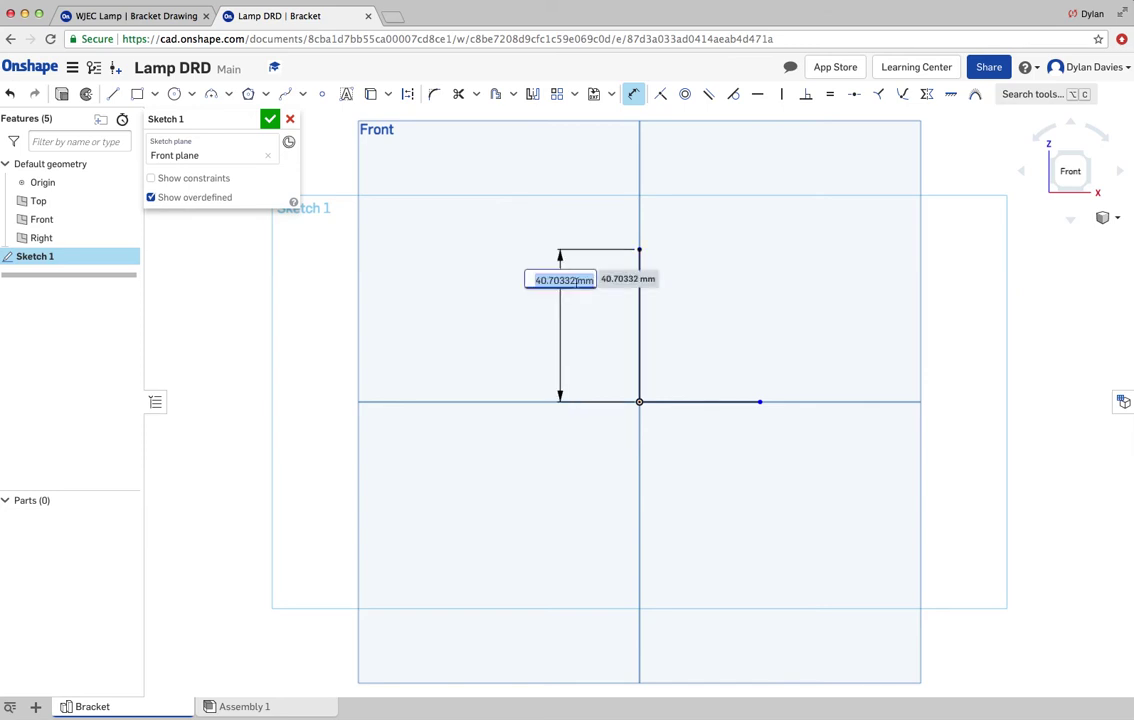
pyautogui.write('35')
pyautogui.press('Escape')
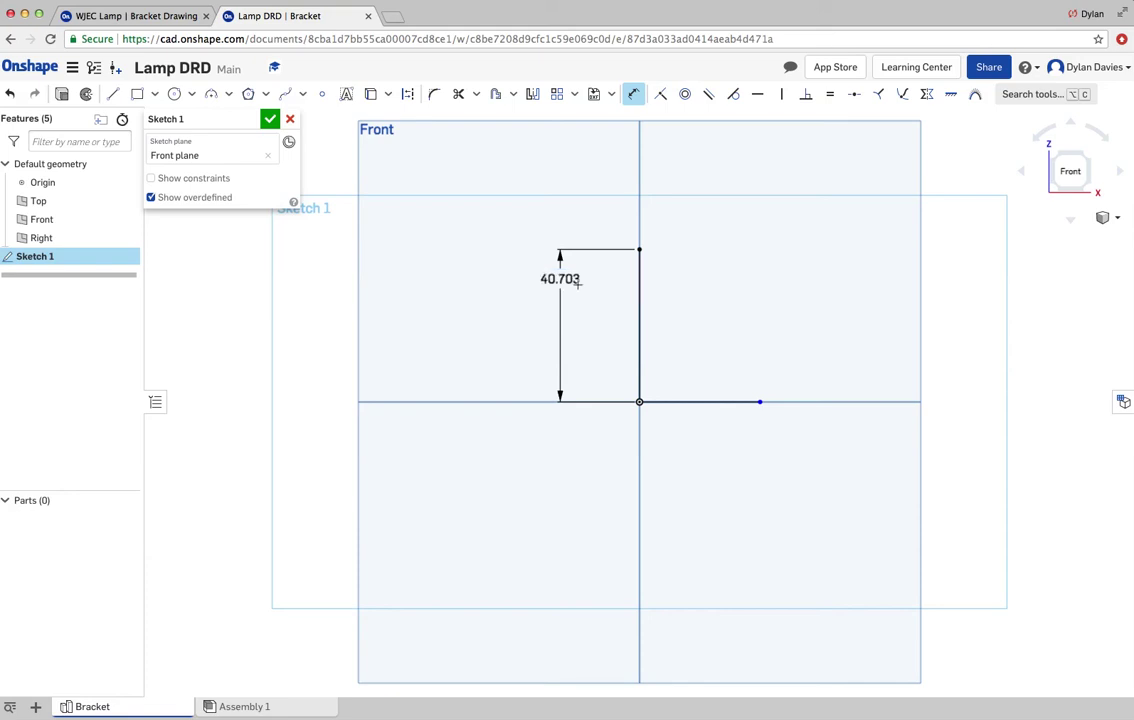
# Step: Dimension the base line and change its length from 27.657 to 25 mm
pyautogui.click(688, 401)
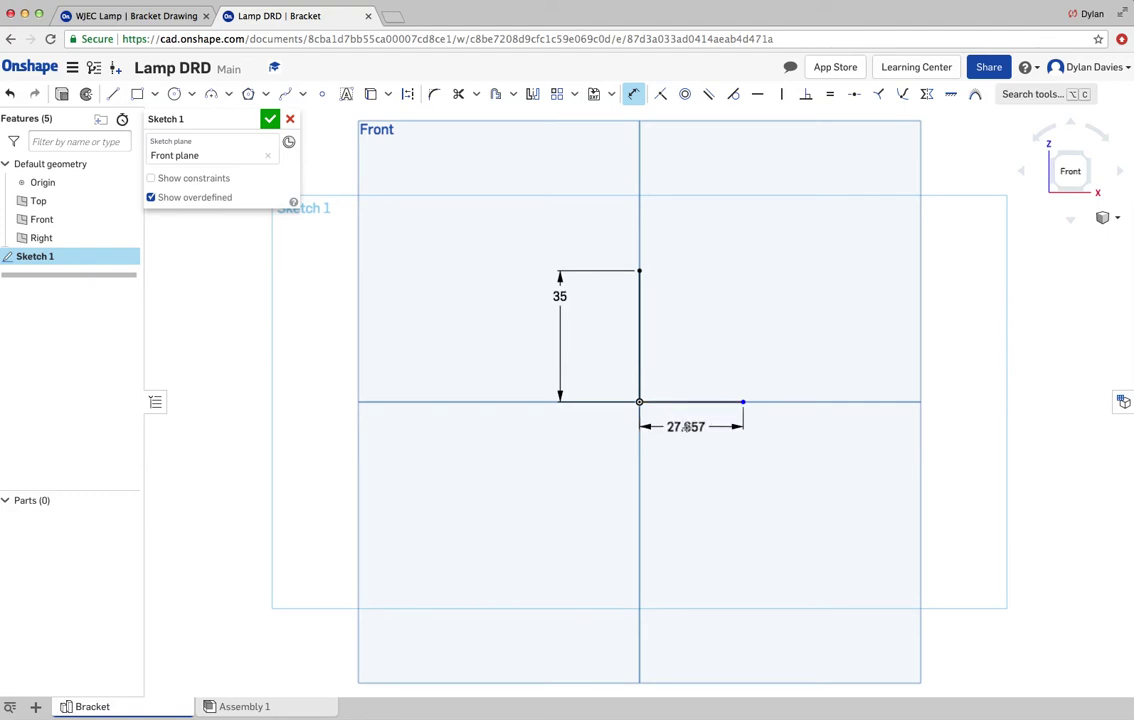
pyautogui.click(697, 425)
pyautogui.press('Return')
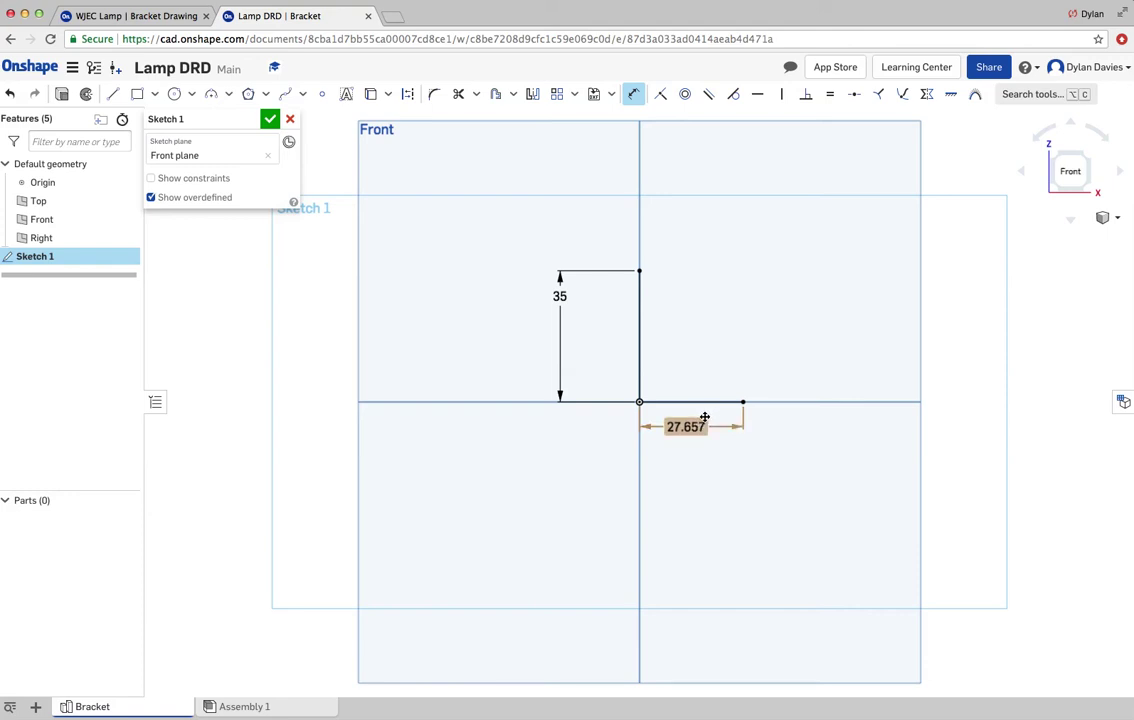
pyautogui.click(697, 425)
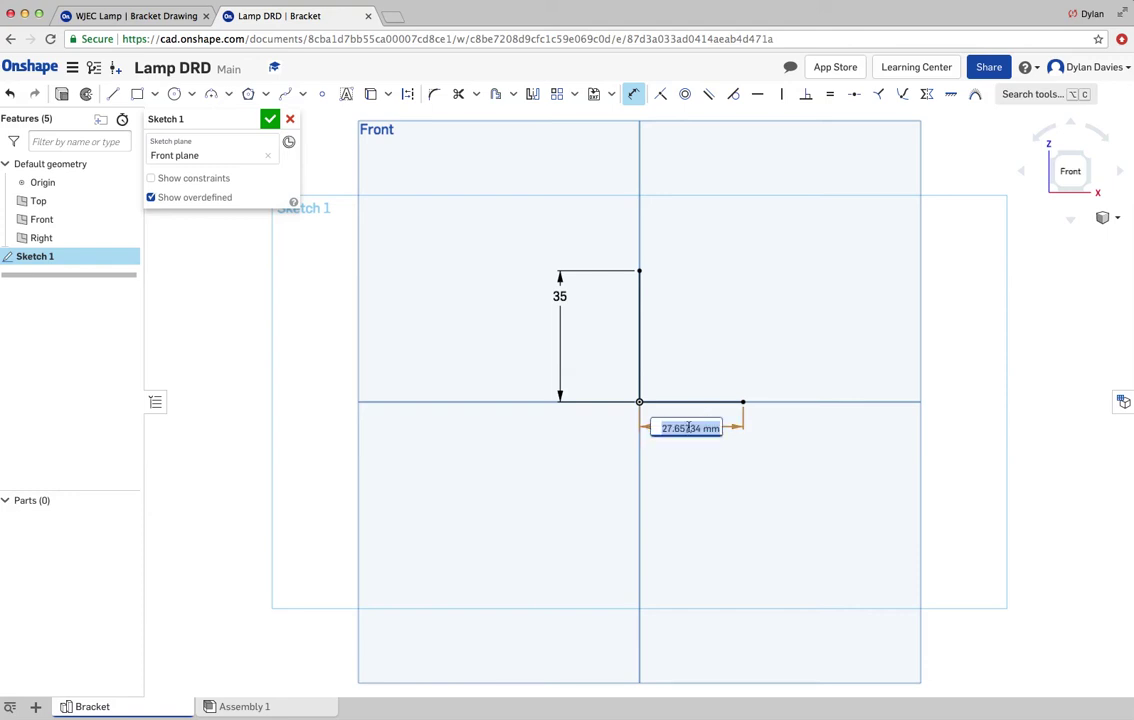
pyautogui.write('25')
pyautogui.press('Return')
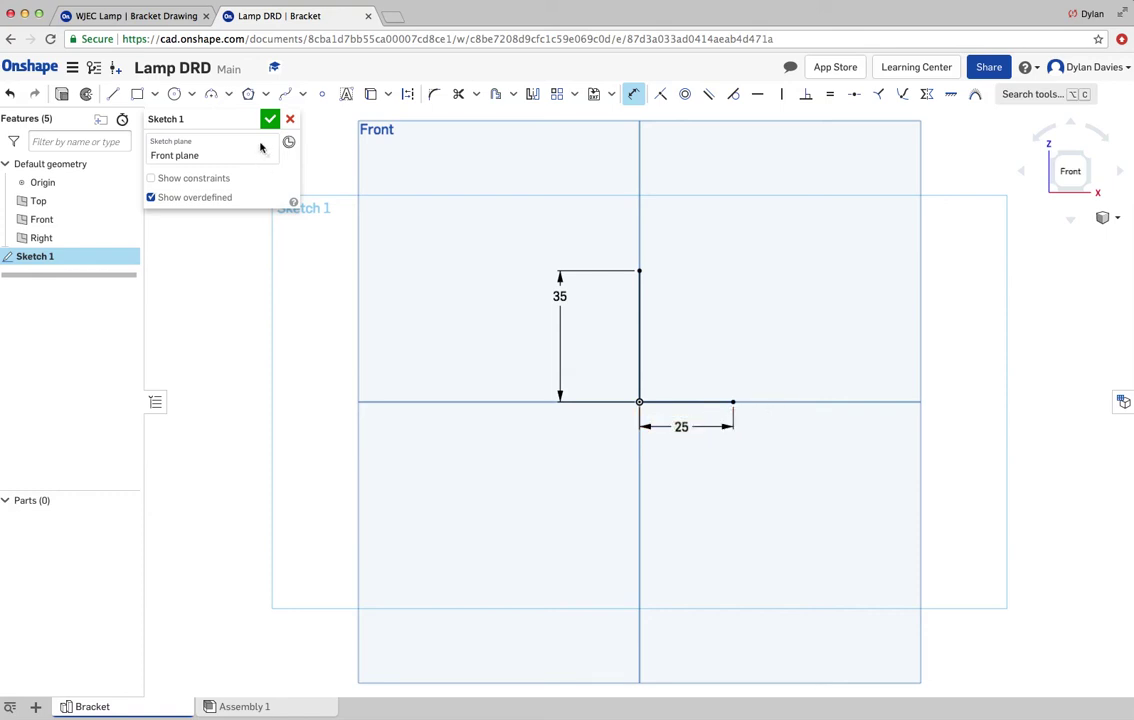
# Step: Check the Bracket Drawing for reference, then zoom into the sketch
pyautogui.click(160, 18)
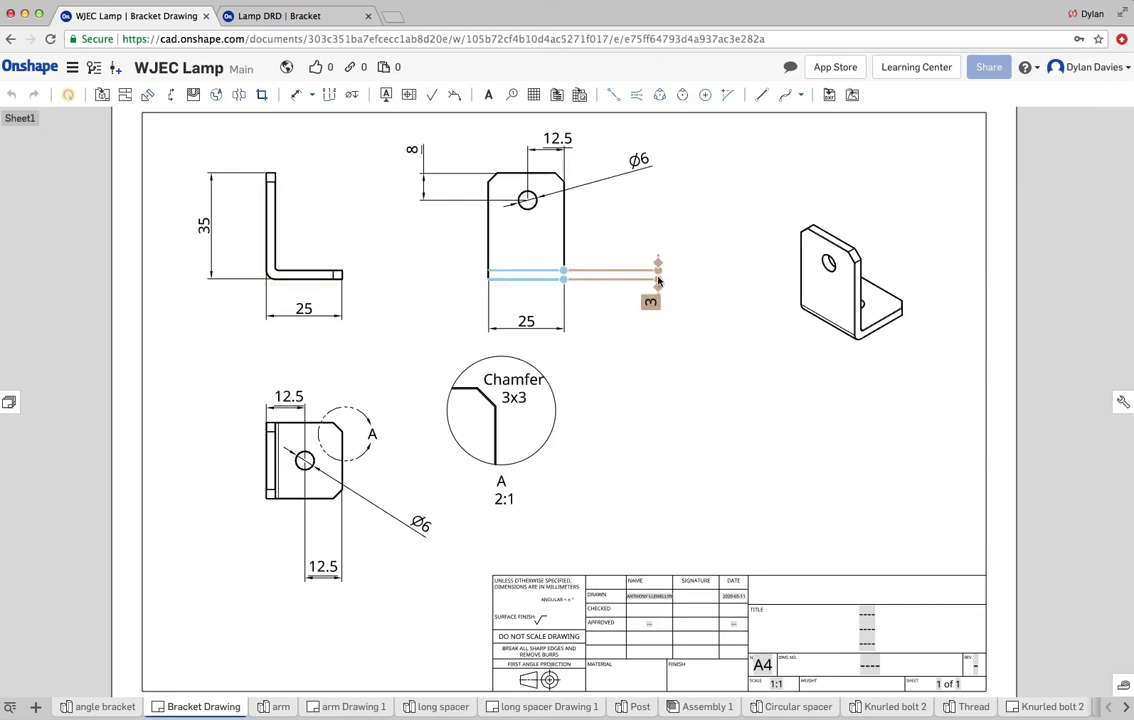
pyautogui.click(299, 18)
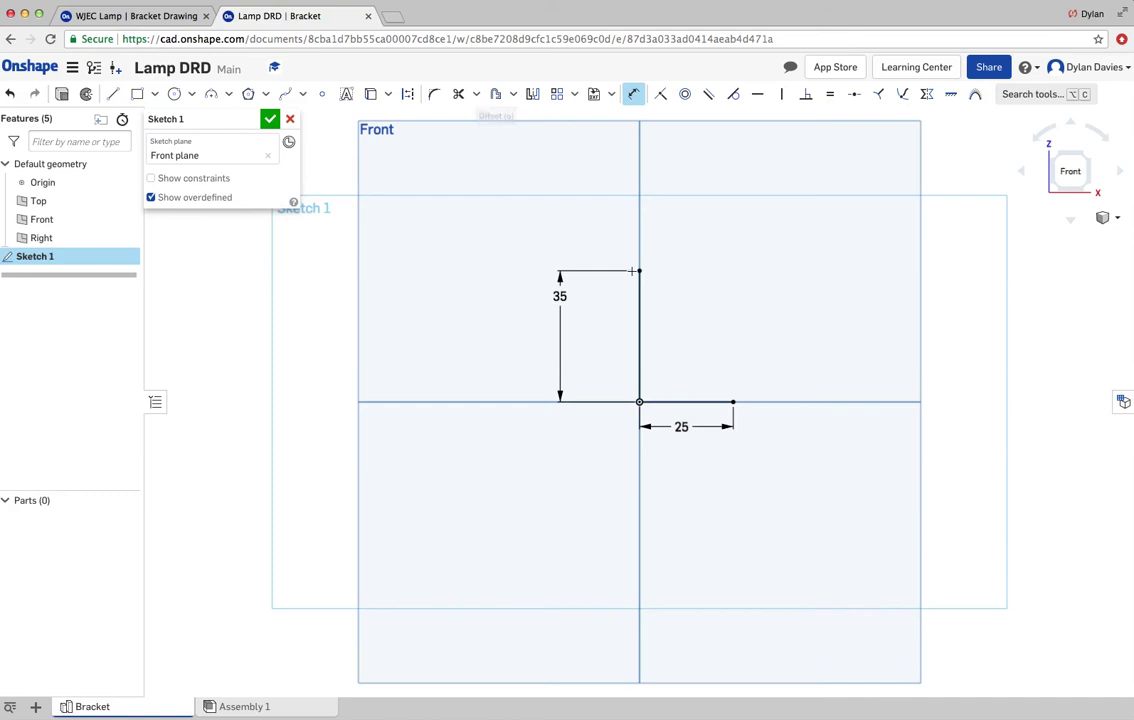
pyautogui.scroll(2, 645, 276)
pyautogui.scroll(4, 647, 277)
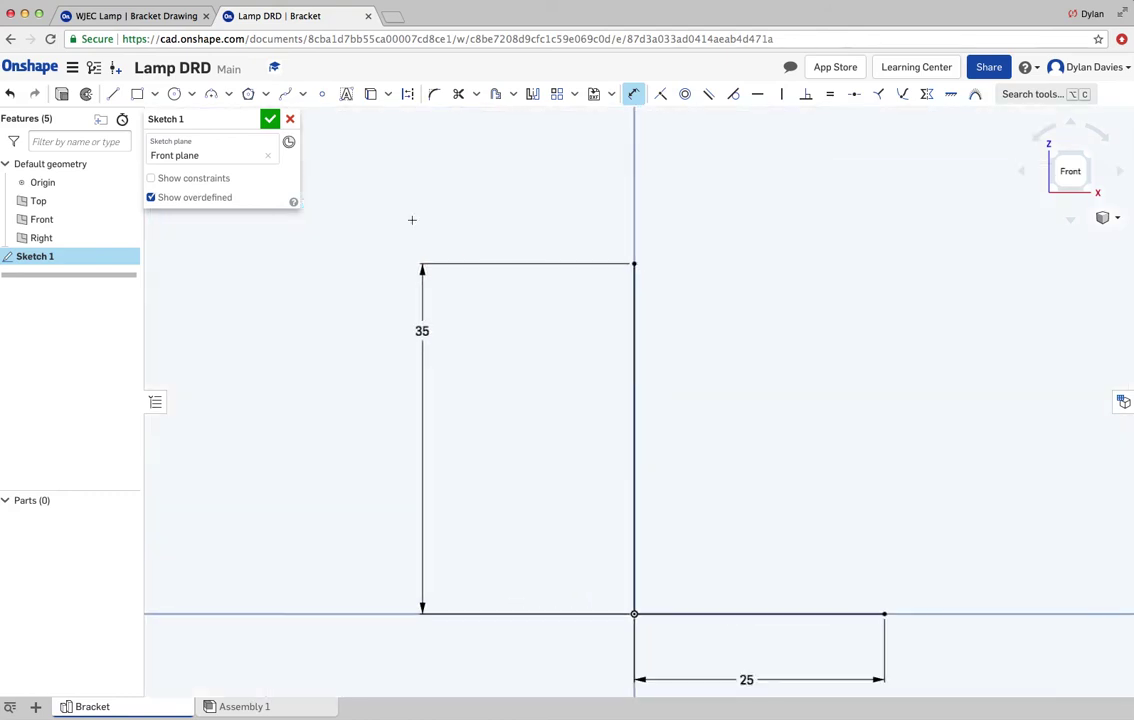
# Step: Draw the leg's short top edge plus the inner vertical and inner horizontal edges of the L
pyautogui.click(112, 94)
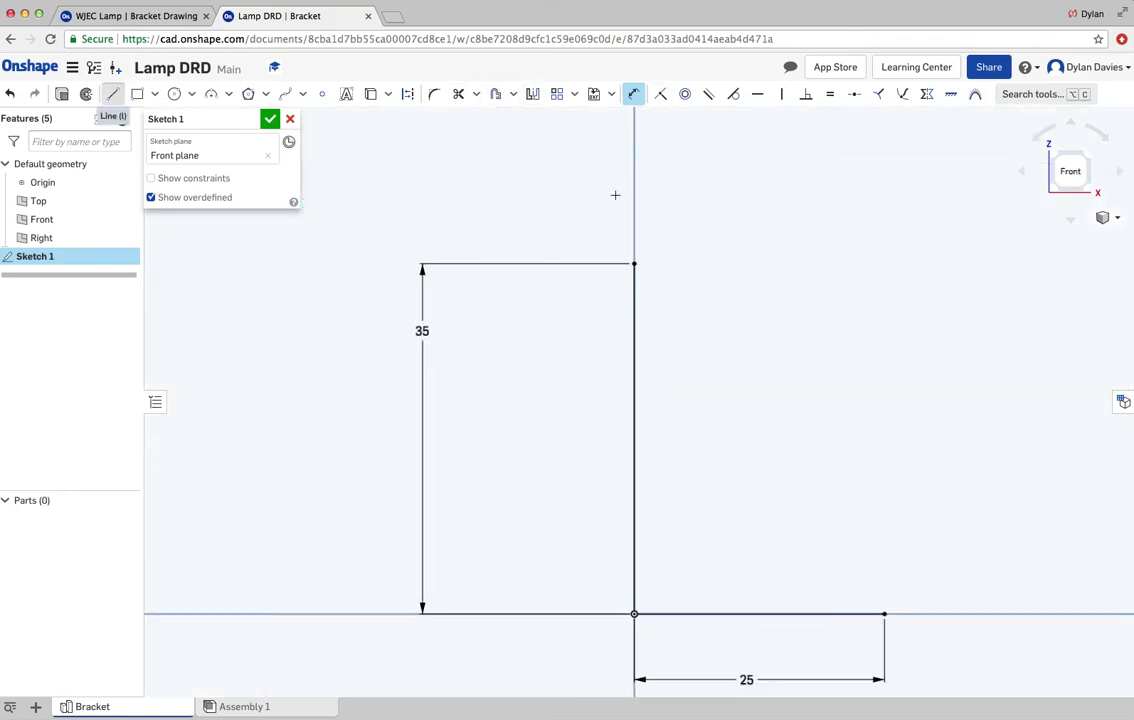
pyautogui.click(636, 265)
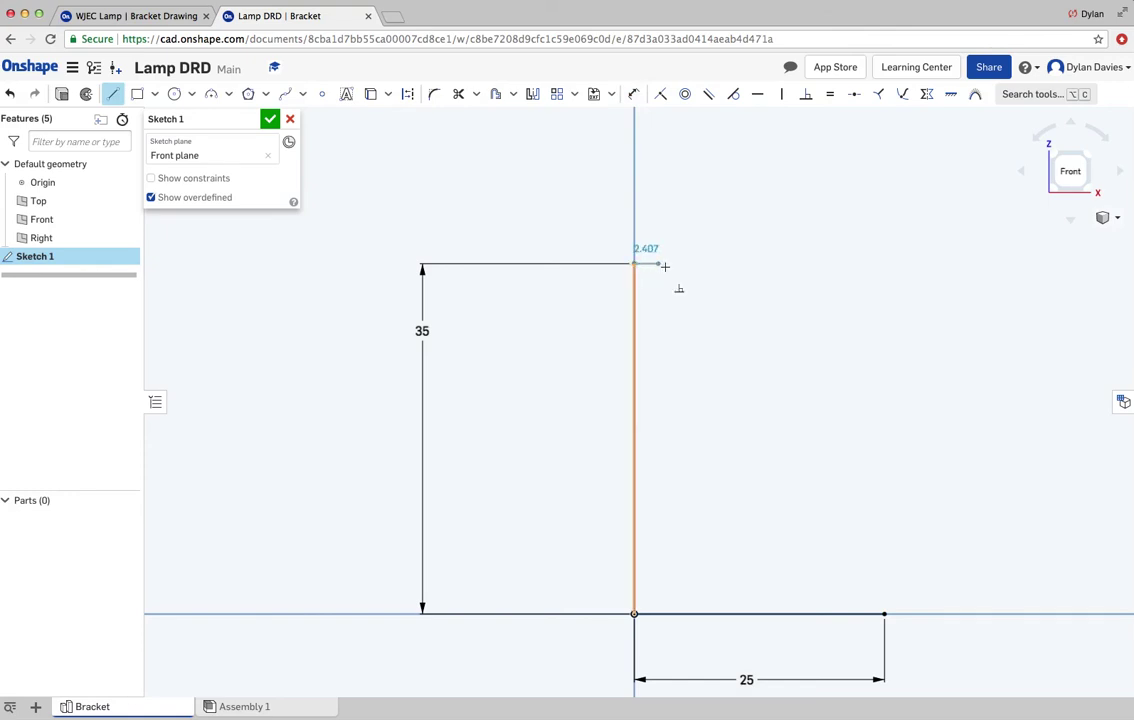
pyautogui.click(666, 264)
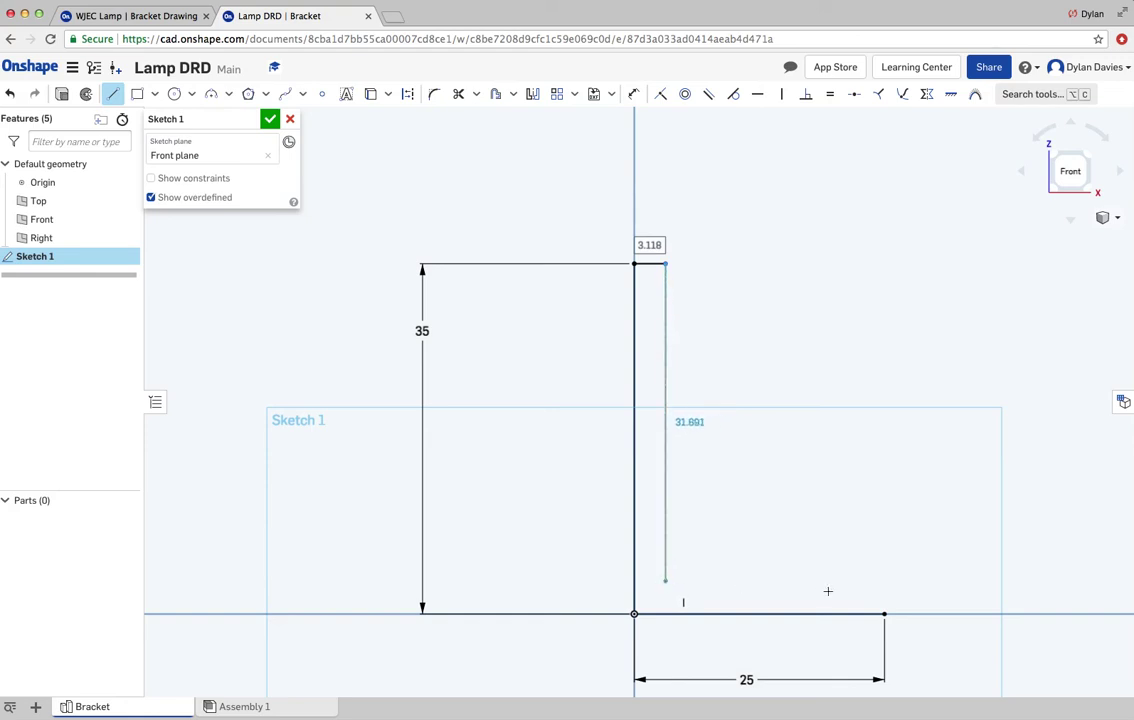
pyautogui.click(665, 580)
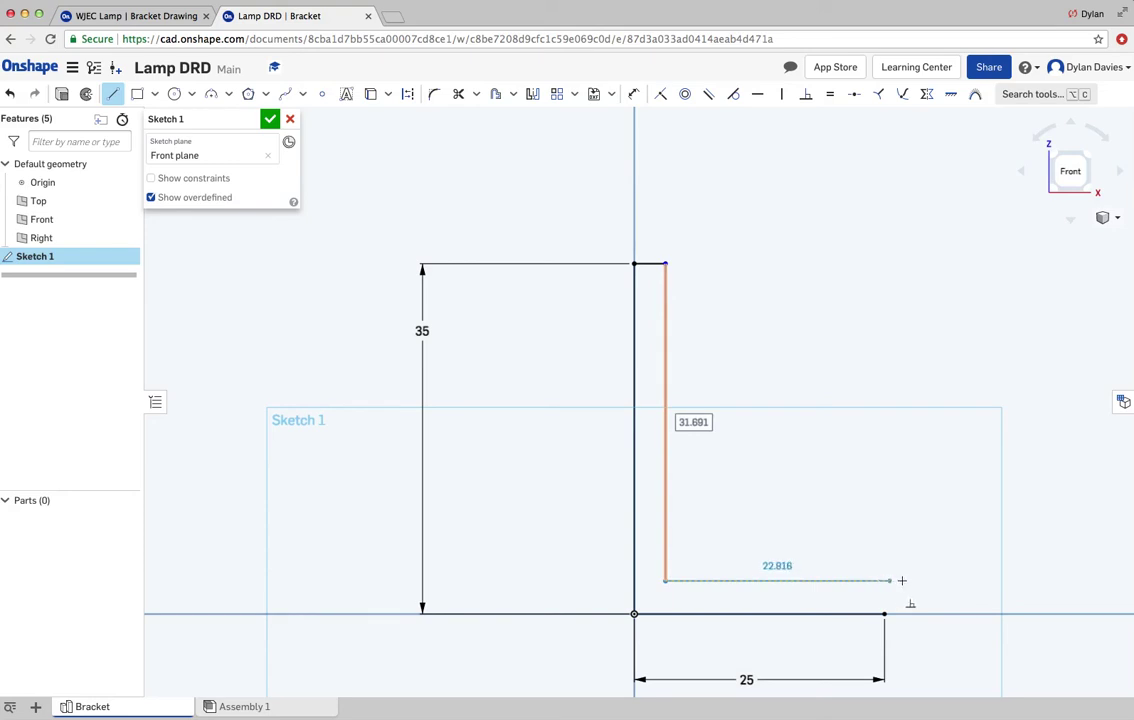
pyautogui.click(912, 578)
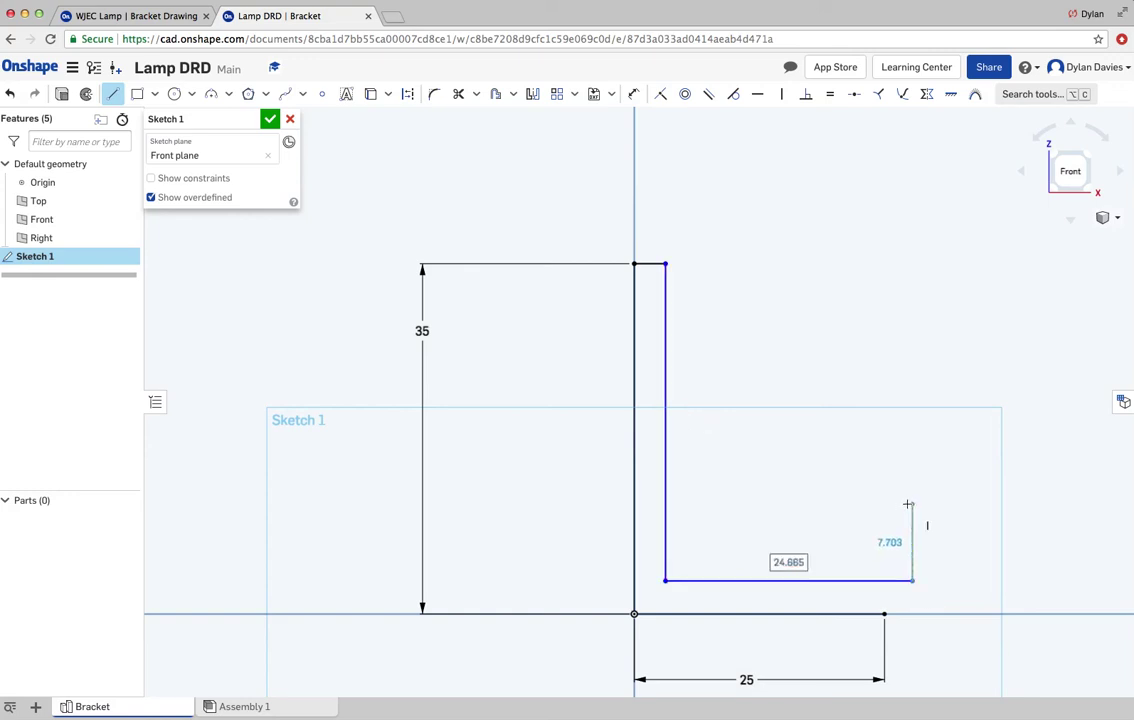
pyautogui.rightClick(908, 504)
pyautogui.click(917, 510)
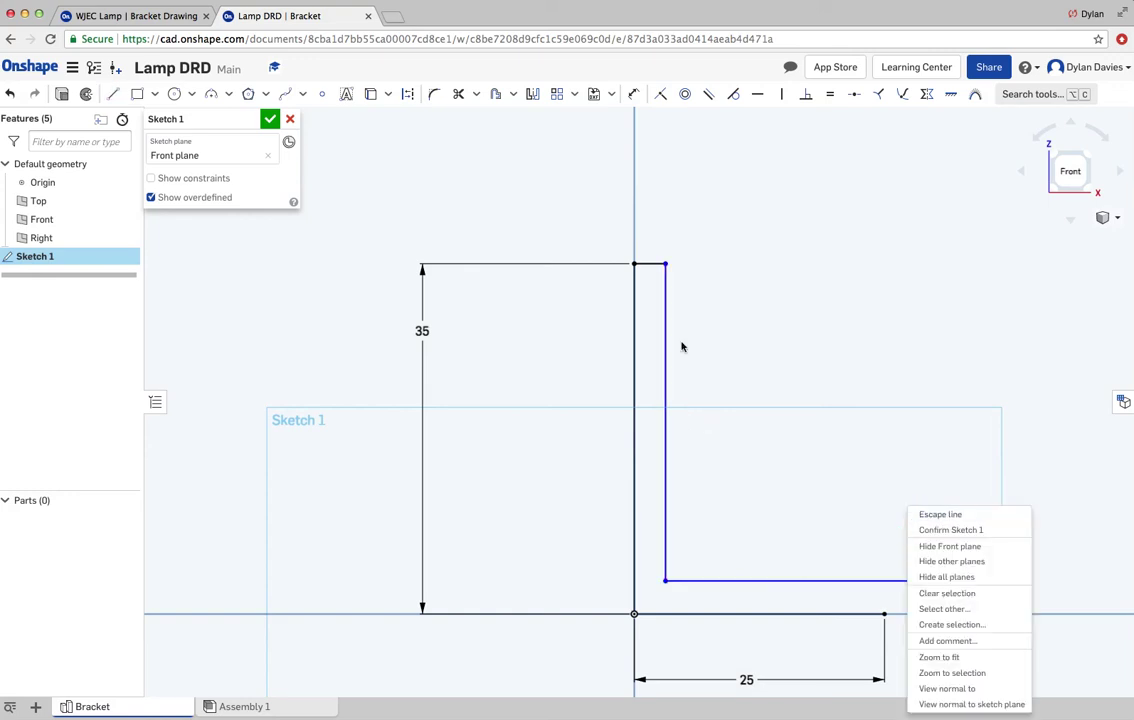
# Step: Close the profile with a short line from the base's right end to the inner edge
pyautogui.click(110, 95)
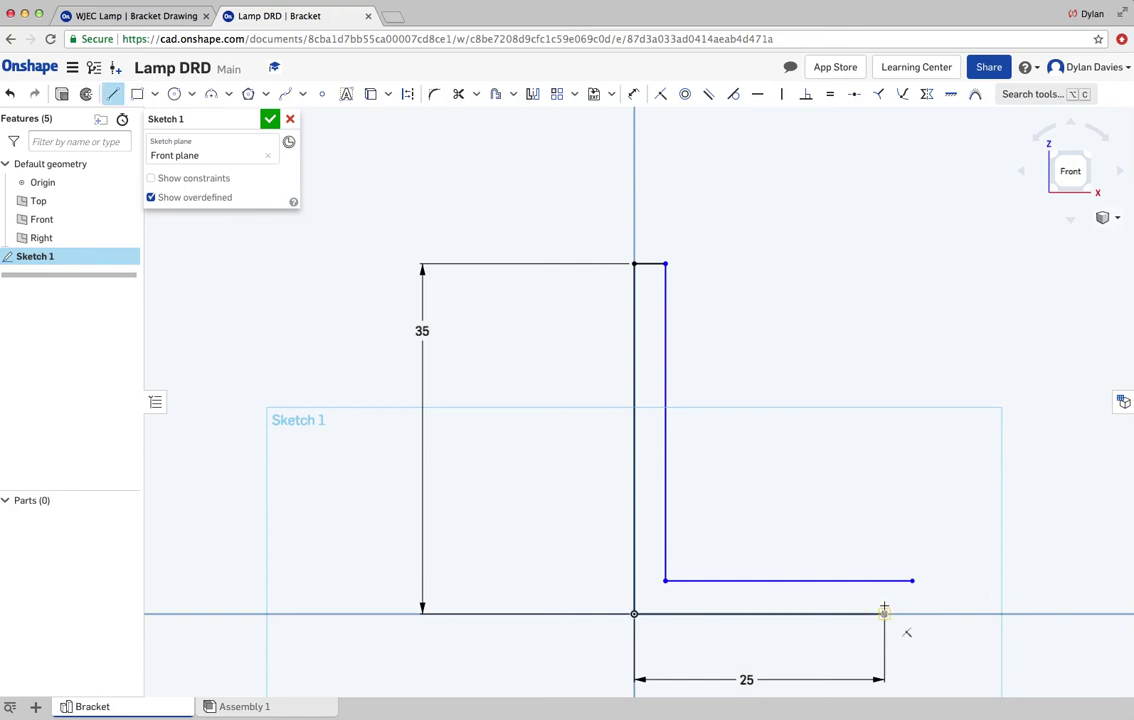
pyautogui.click(884, 613)
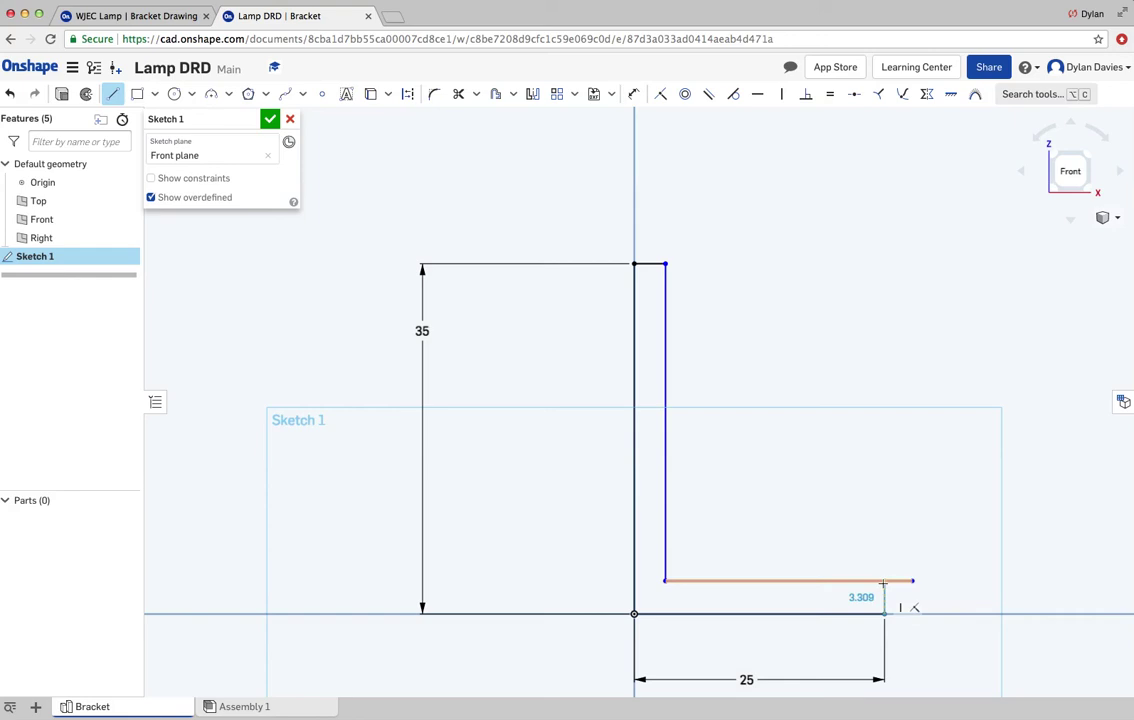
pyautogui.click(883, 582)
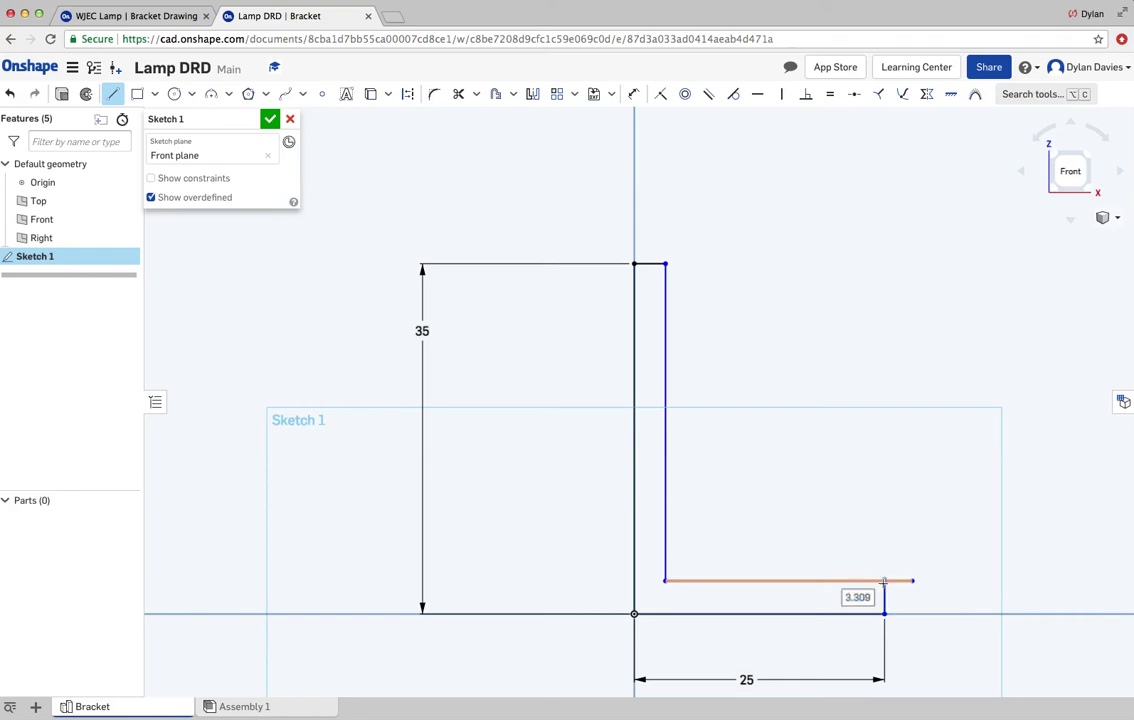
pyautogui.rightClick(921, 498)
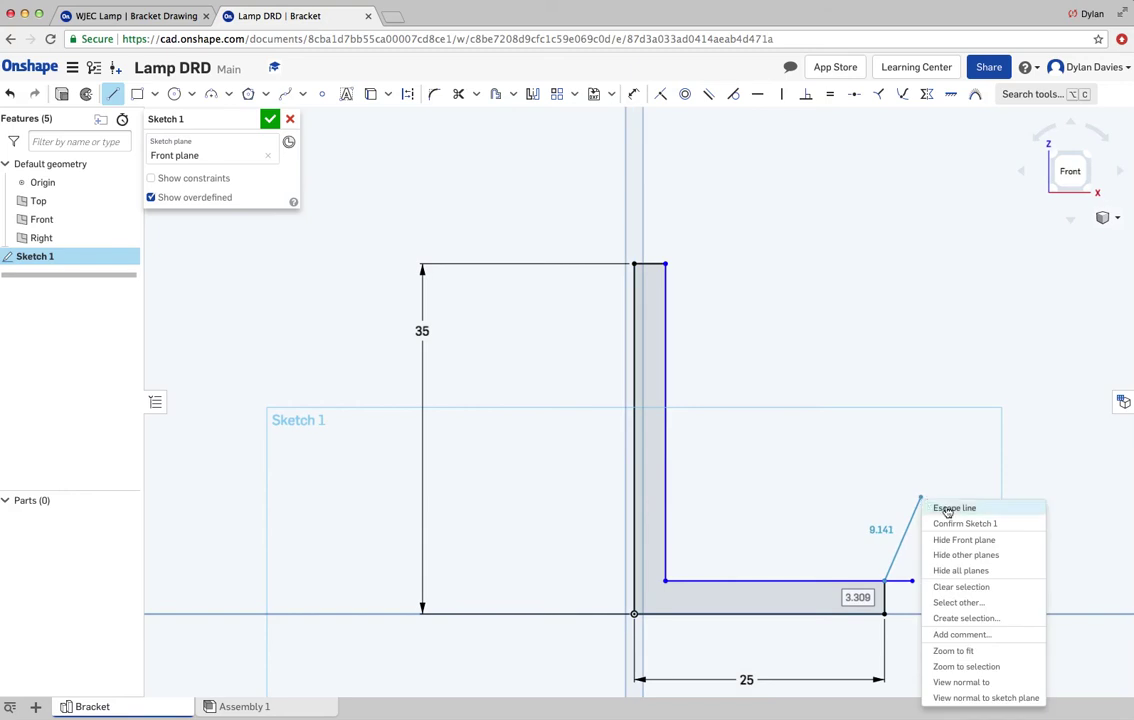
pyautogui.click(950, 508)
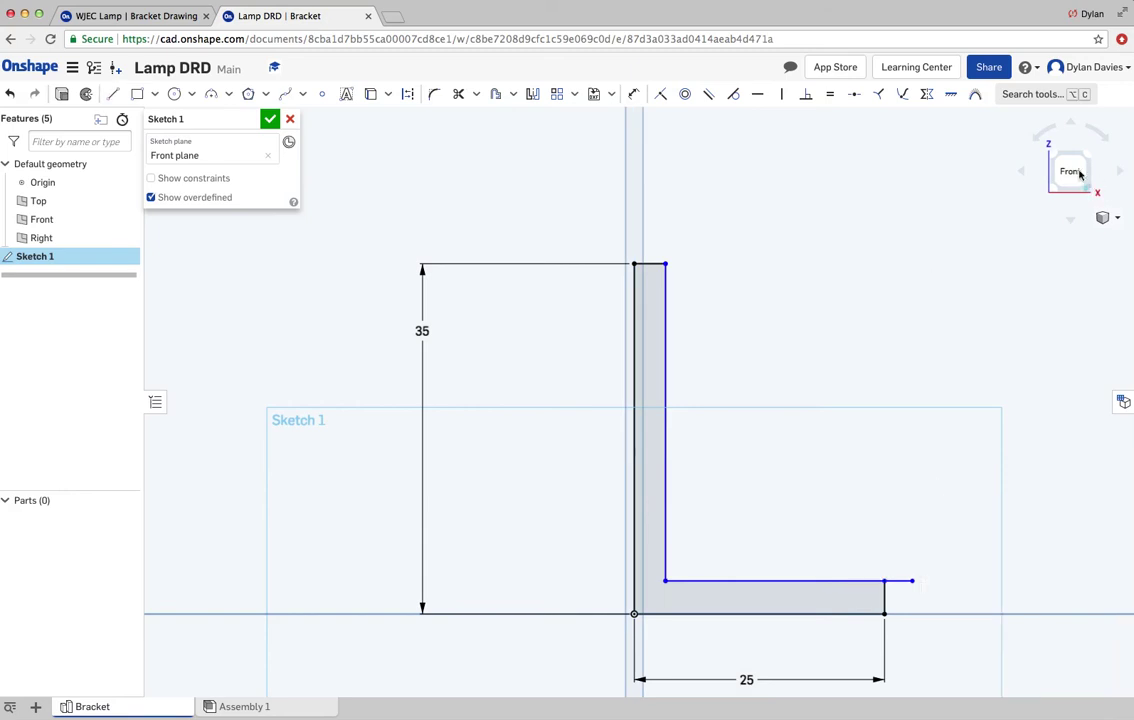
# Step: Trim the overhanging stub at the bottom right of the profile
pyautogui.click(1078, 173)
pyautogui.scroll(3, 728, 254)
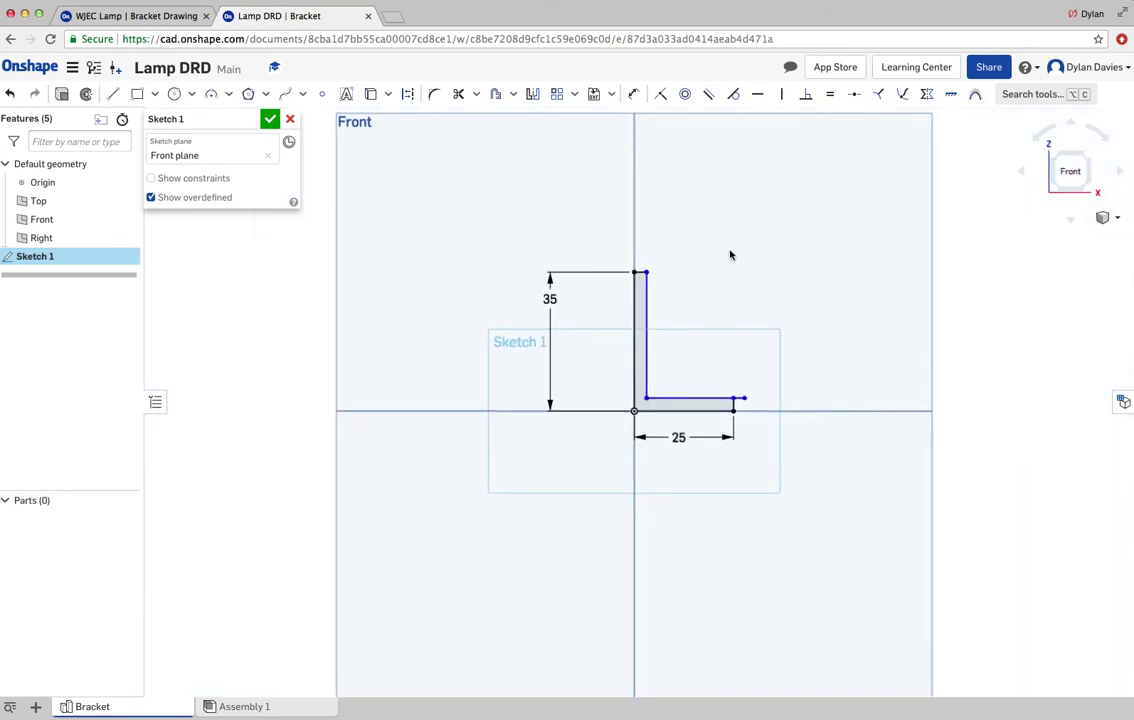
pyautogui.scroll(2, 706, 269)
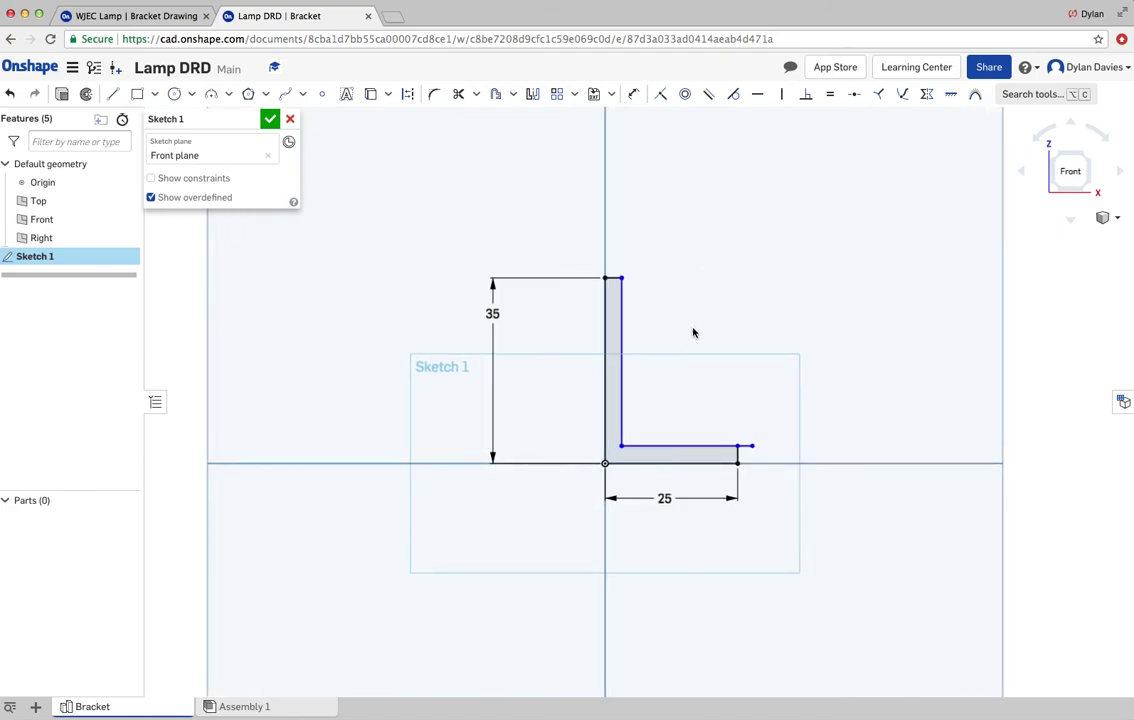
pyautogui.scroll(5, 714, 405)
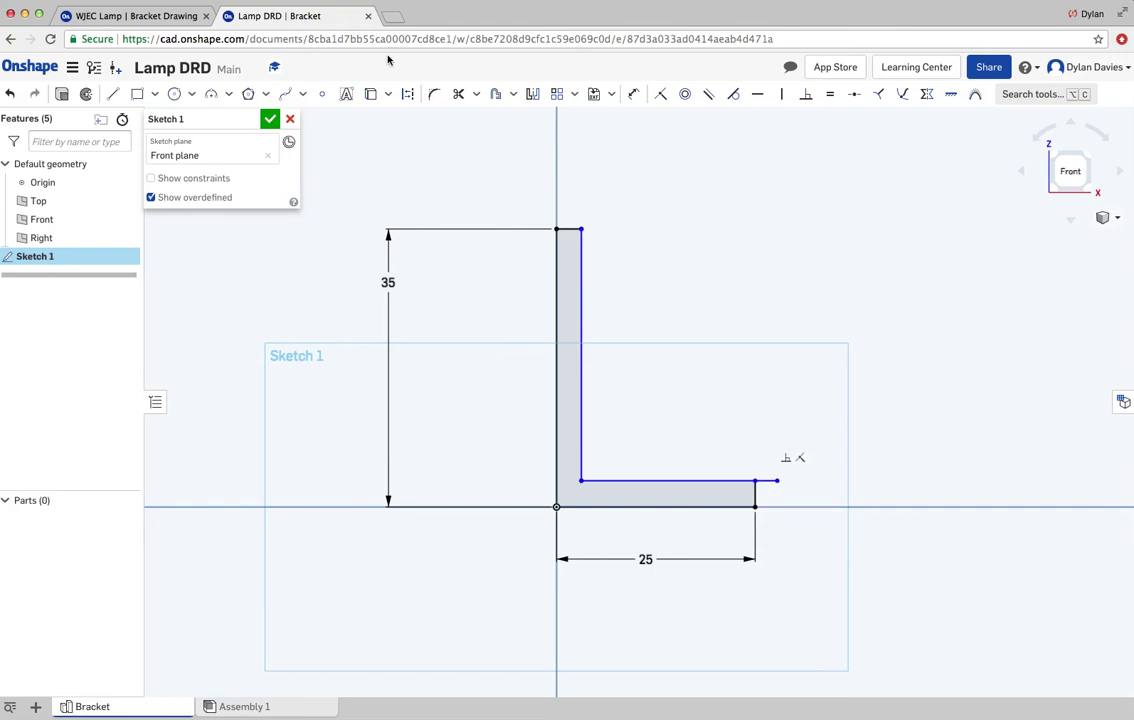
pyautogui.click(458, 94)
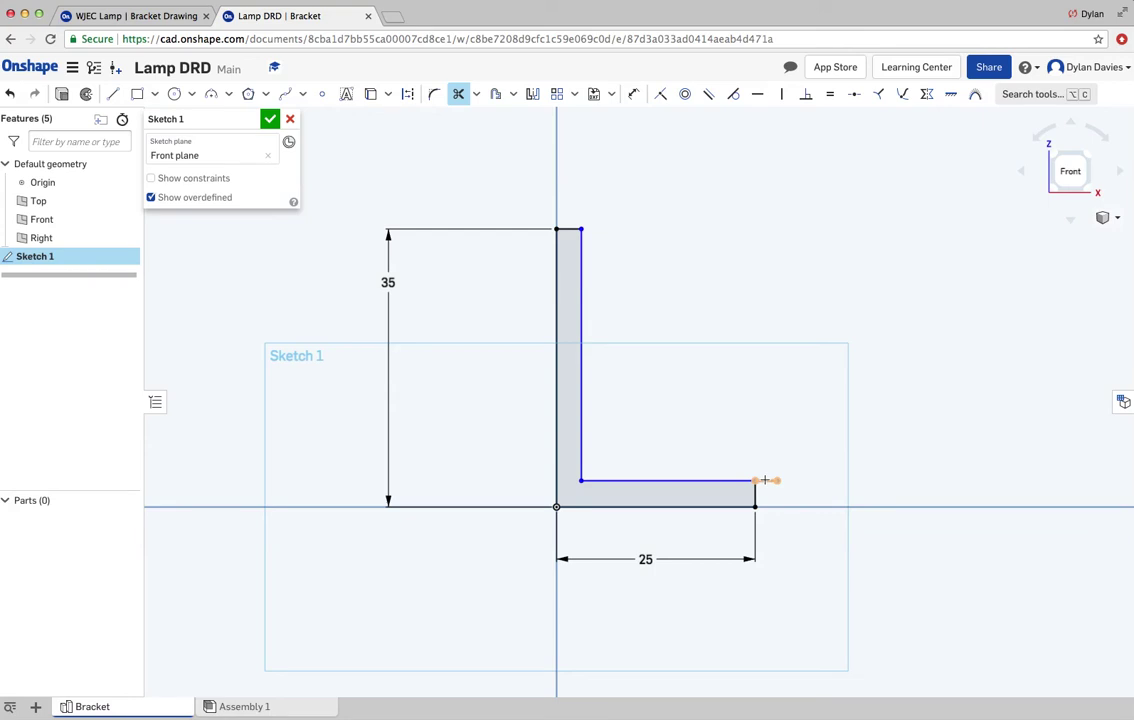
pyautogui.click(766, 481)
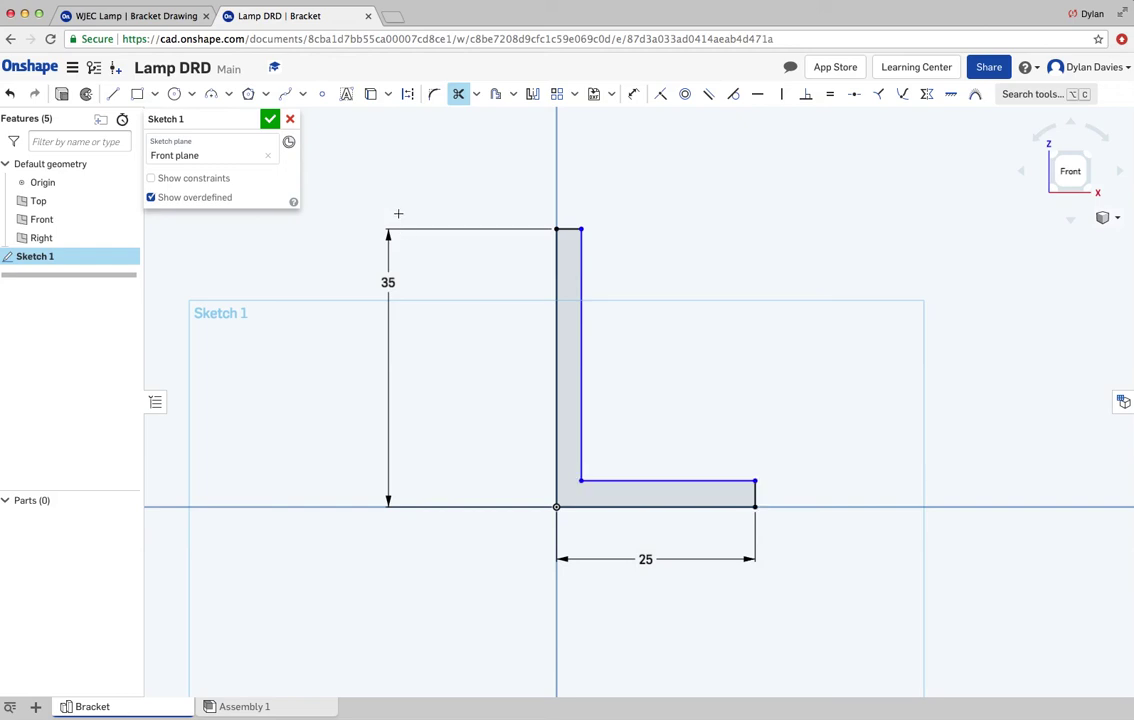
# Step: Dimension the L's short right edge, changing 3.309 to a 3 mm base thickness
pyautogui.press('d')
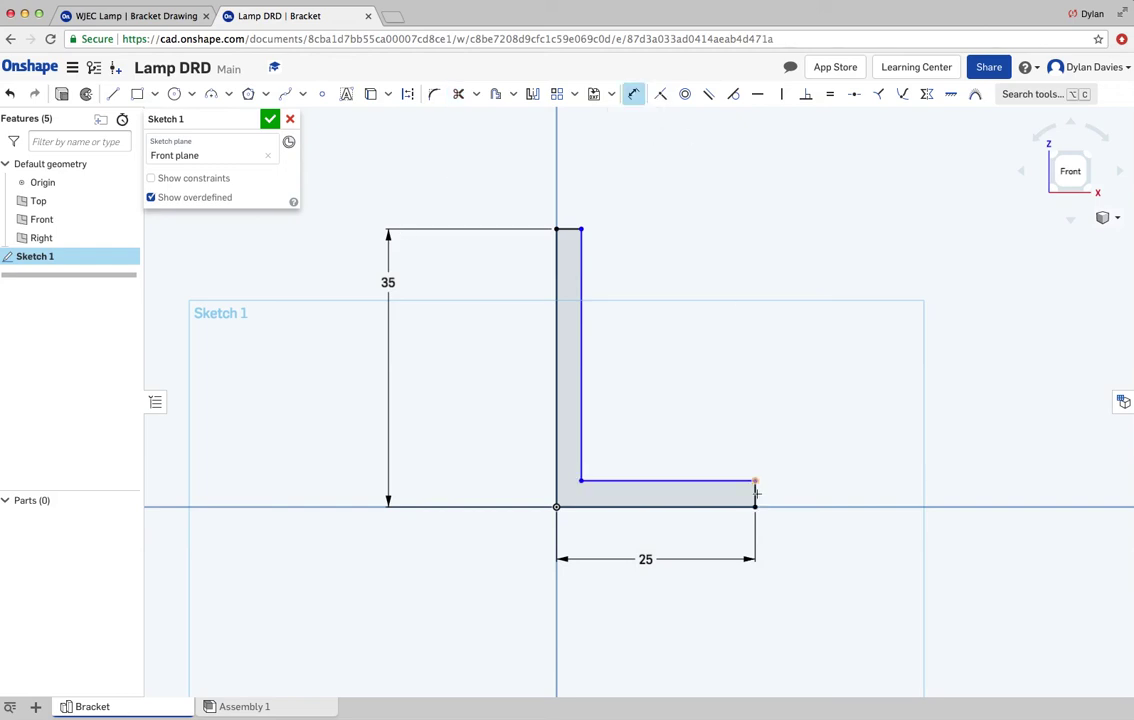
pyautogui.click(810, 489)
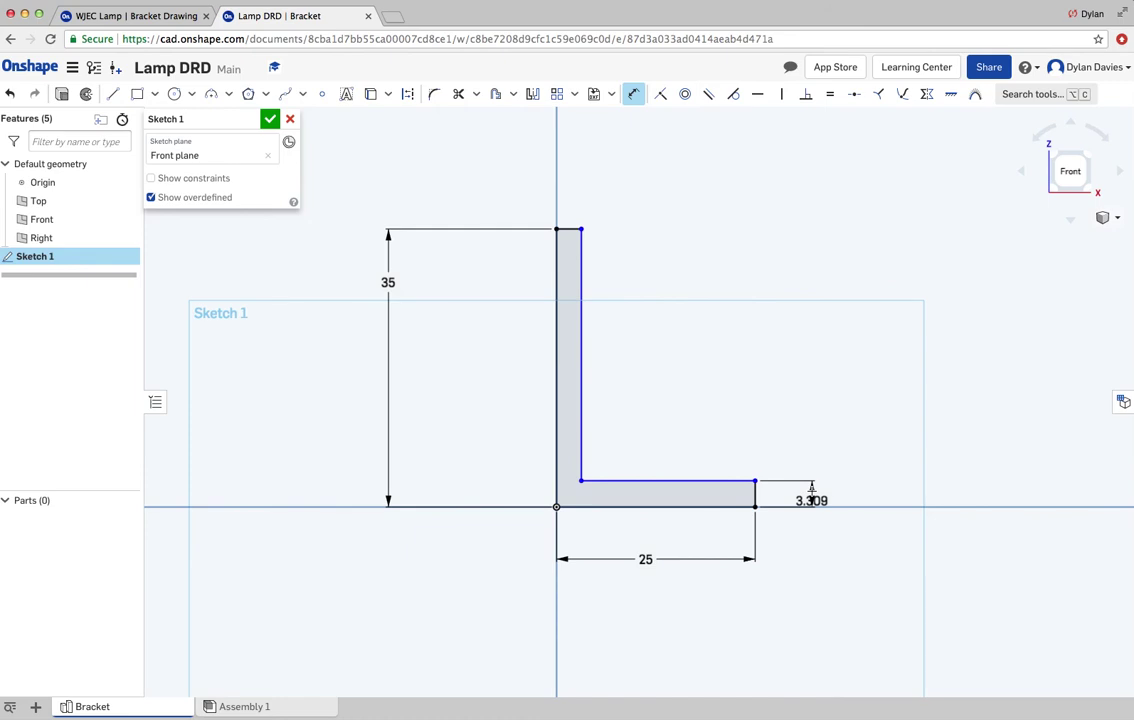
pyautogui.click(811, 490)
pyautogui.doubleClick(813, 490)
pyautogui.write('3')
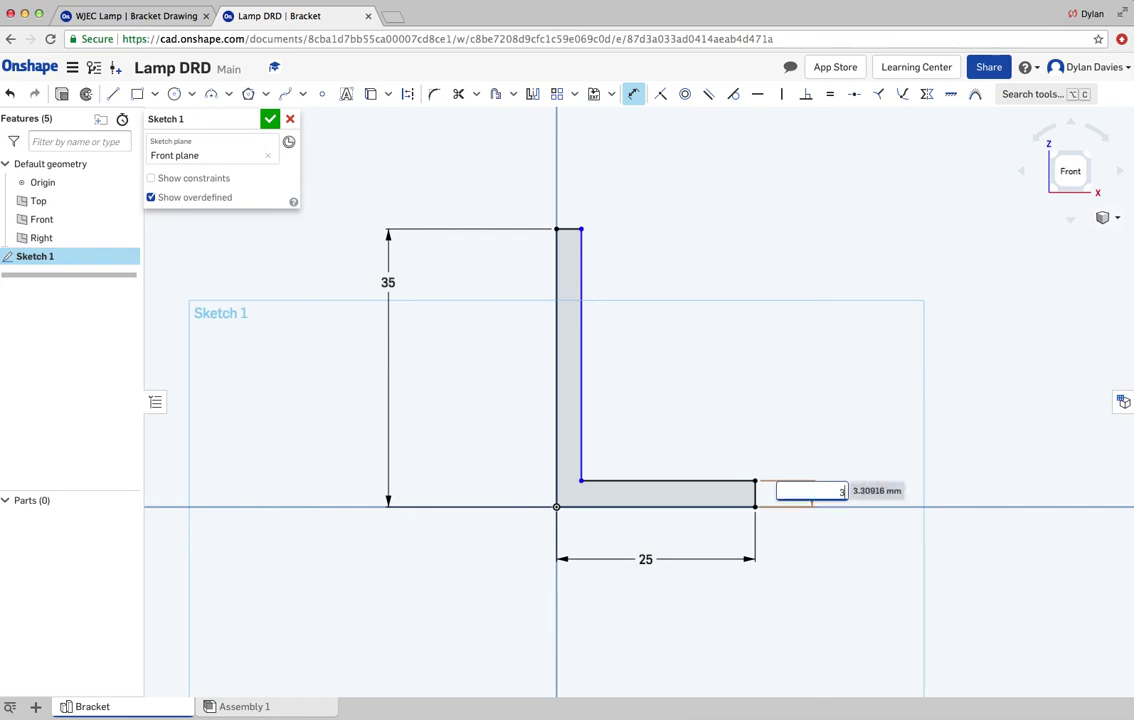
pyautogui.press('Return')
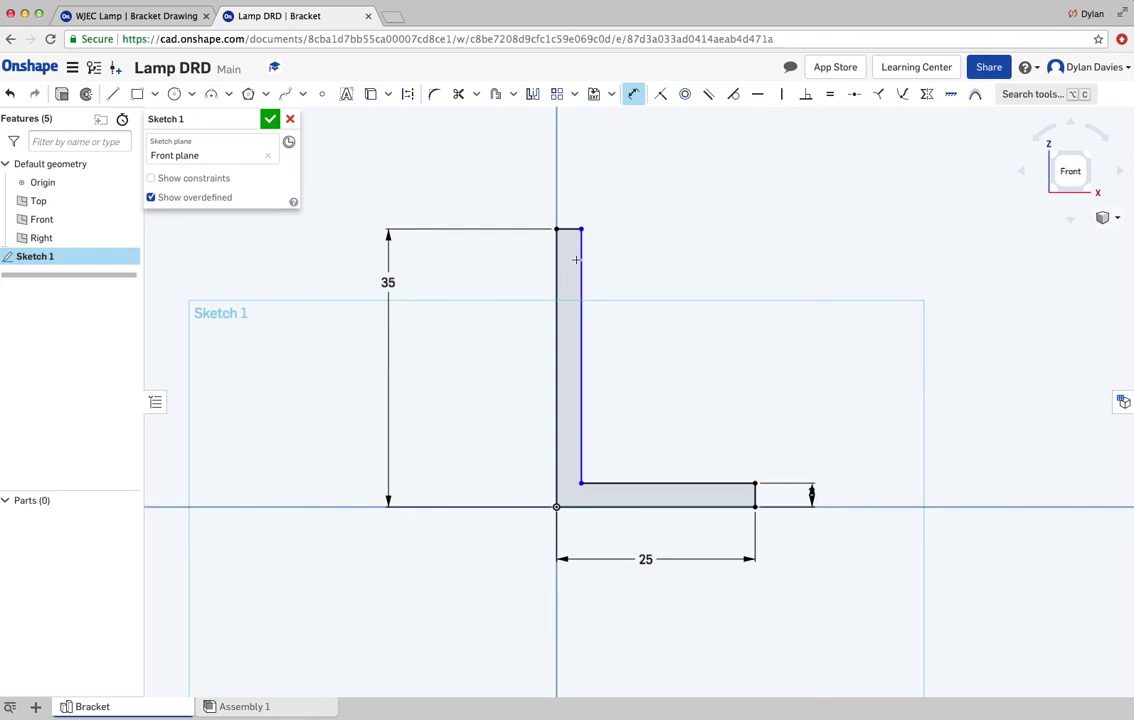
# Step: Dimension the vertical leg's thickness at 3 mm and accept the sketch
pyautogui.click(580, 236)
pyautogui.click(570, 192)
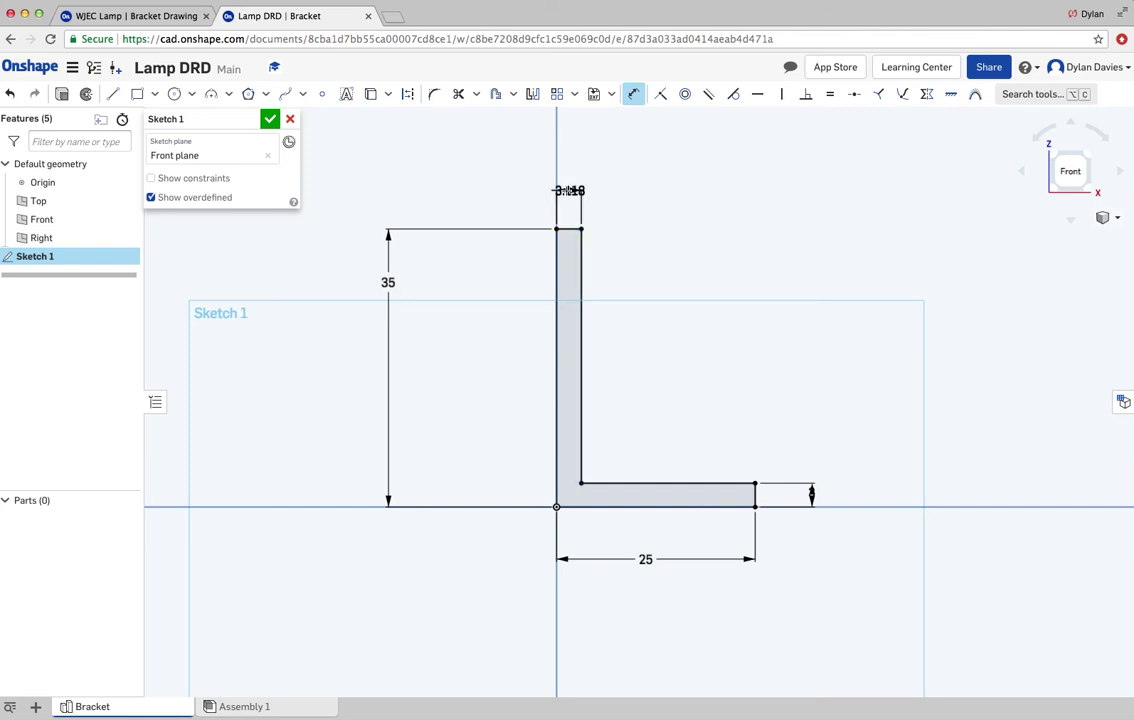
pyautogui.click(570, 190)
pyautogui.write('3')
pyautogui.press('Return')
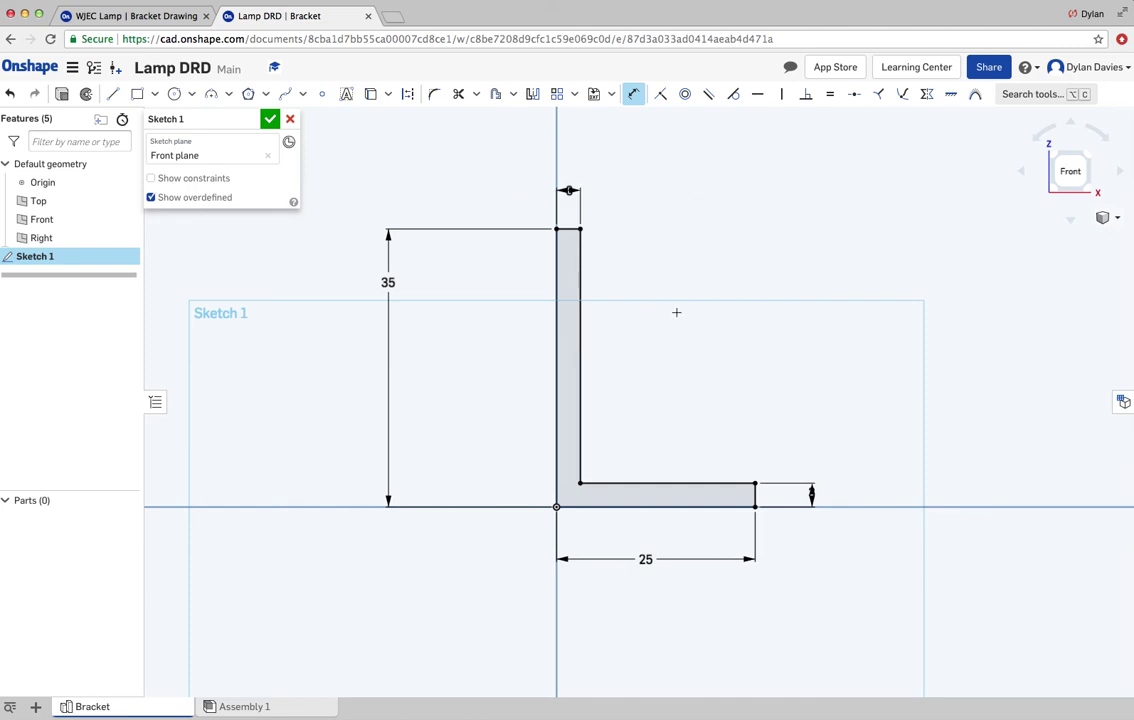
pyautogui.click(272, 120)
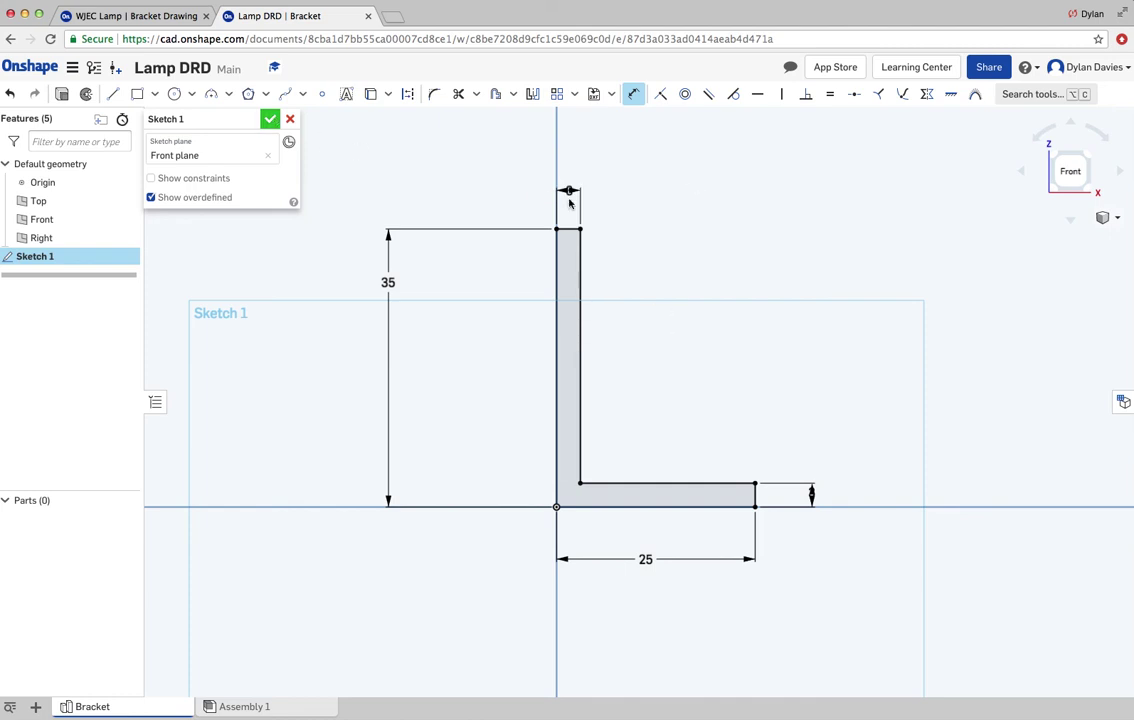
# Step: Switch to the isometric view and check the Bracket Drawing's 35, 25 and 3 dimensions
pyautogui.click(1119, 220)
pyautogui.click(1076, 235)
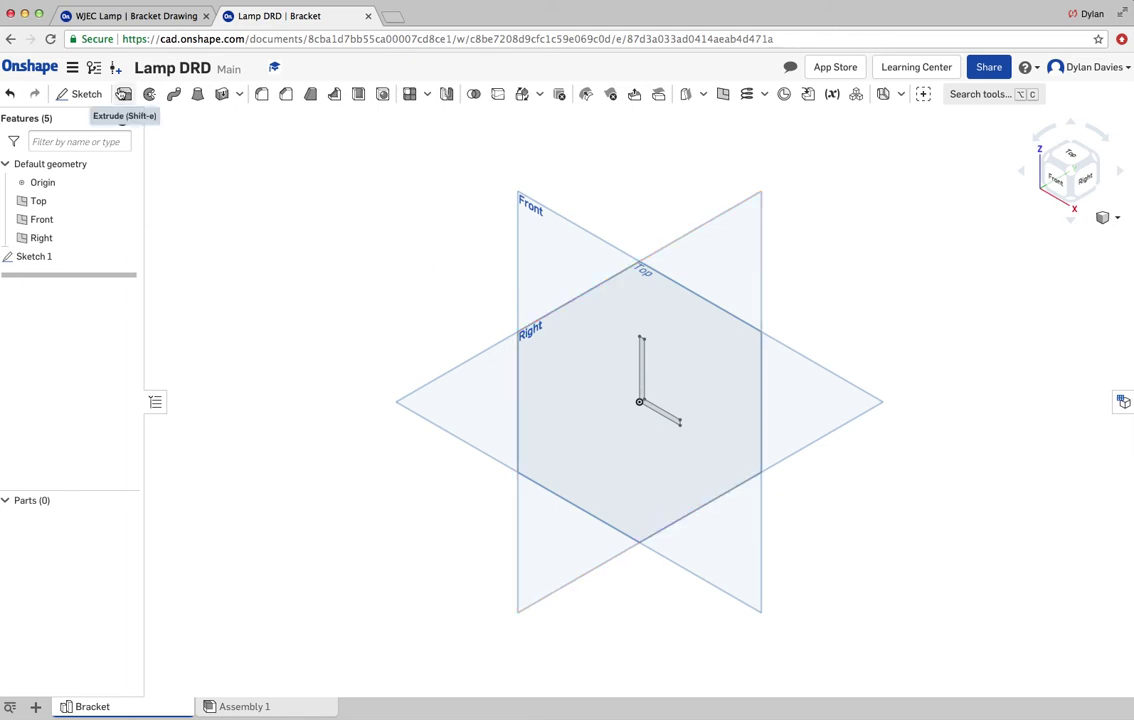
pyautogui.click(120, 16)
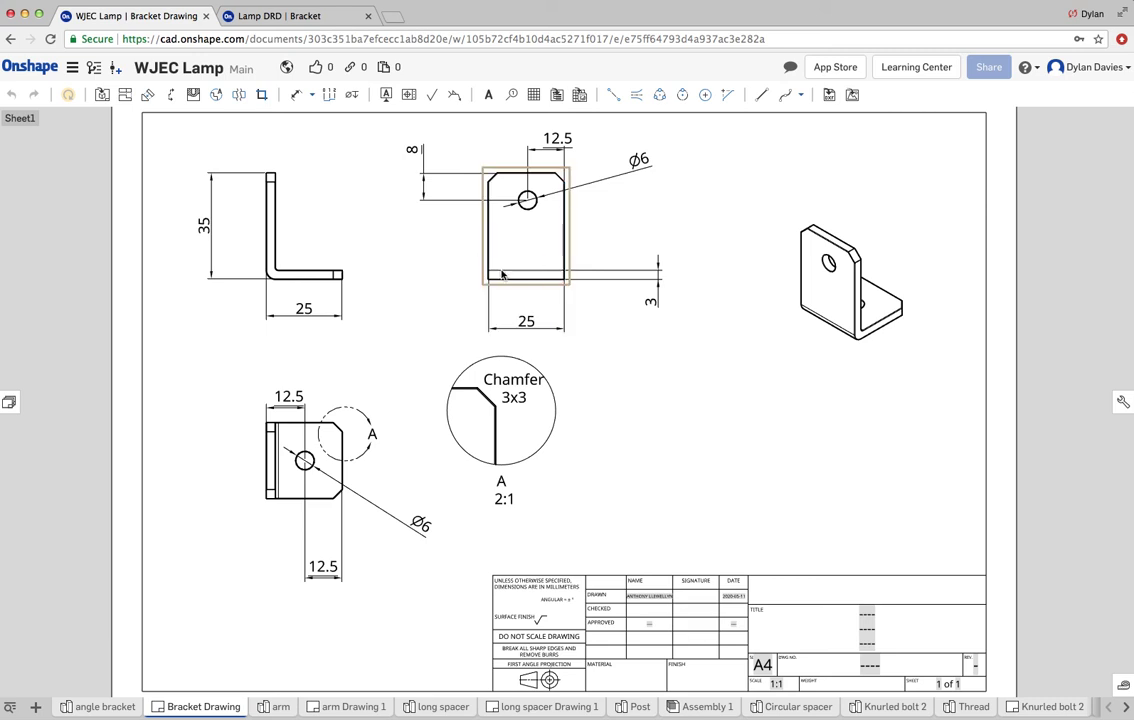
# Step: Extrude Sketch 1 symmetrically by 25 mm to create the solid Part 1
pyautogui.click(270, 20)
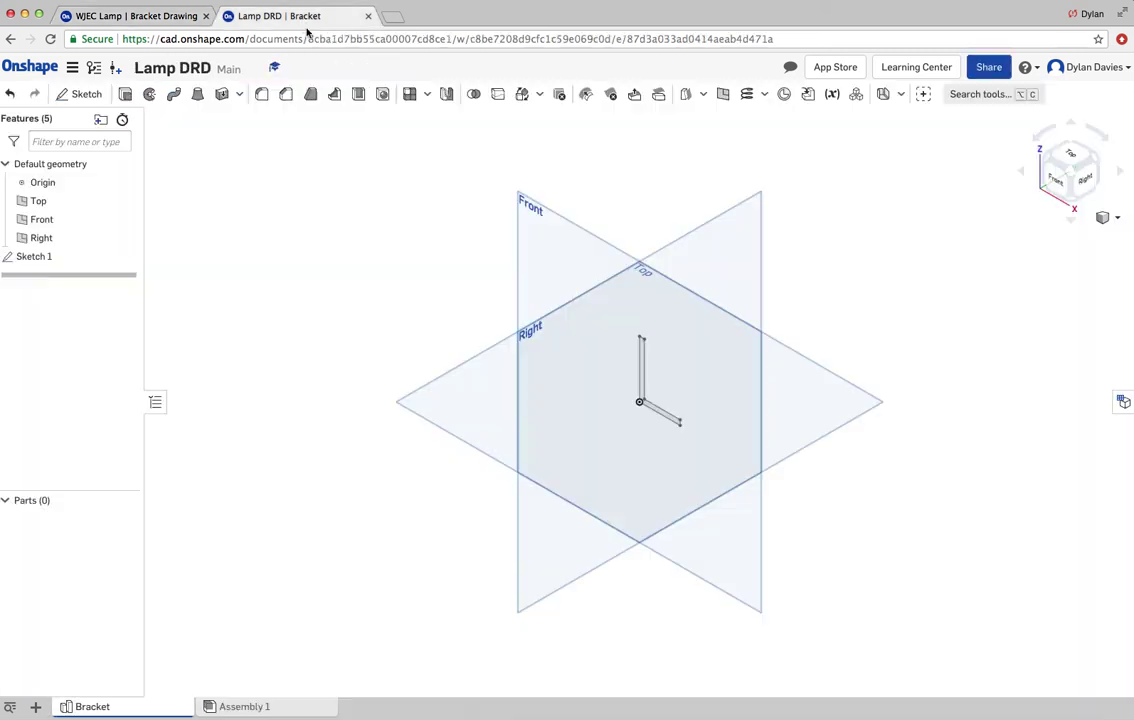
pyautogui.click(126, 96)
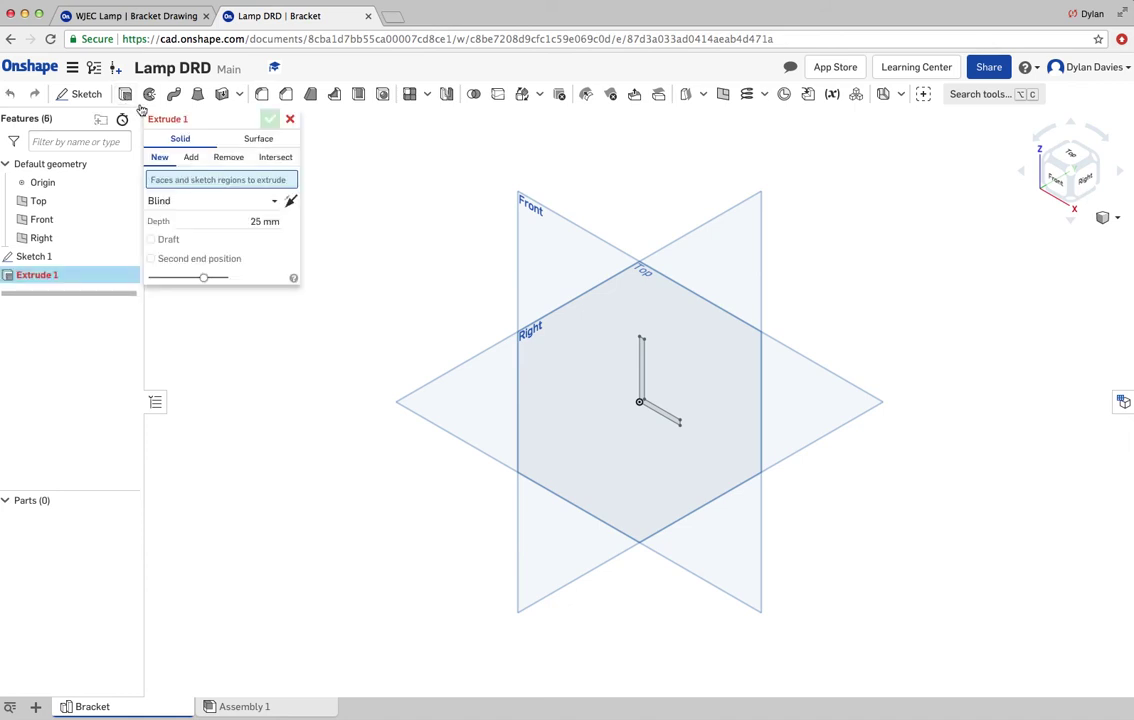
pyautogui.click(34, 256)
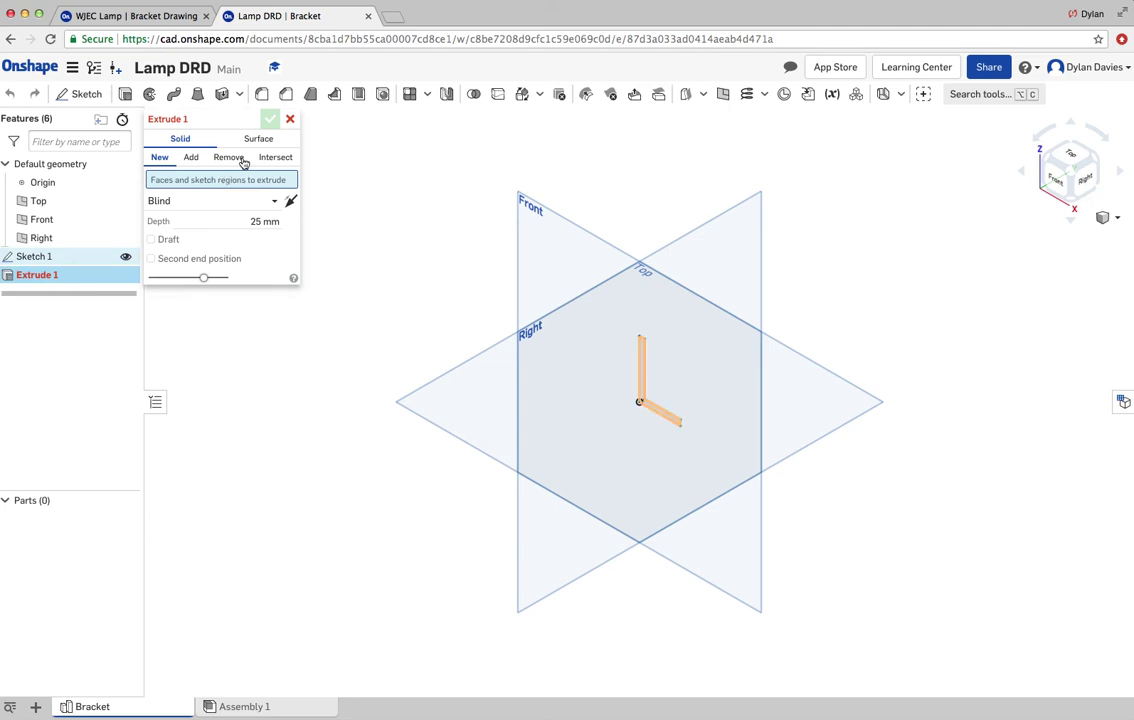
pyautogui.click(45, 260)
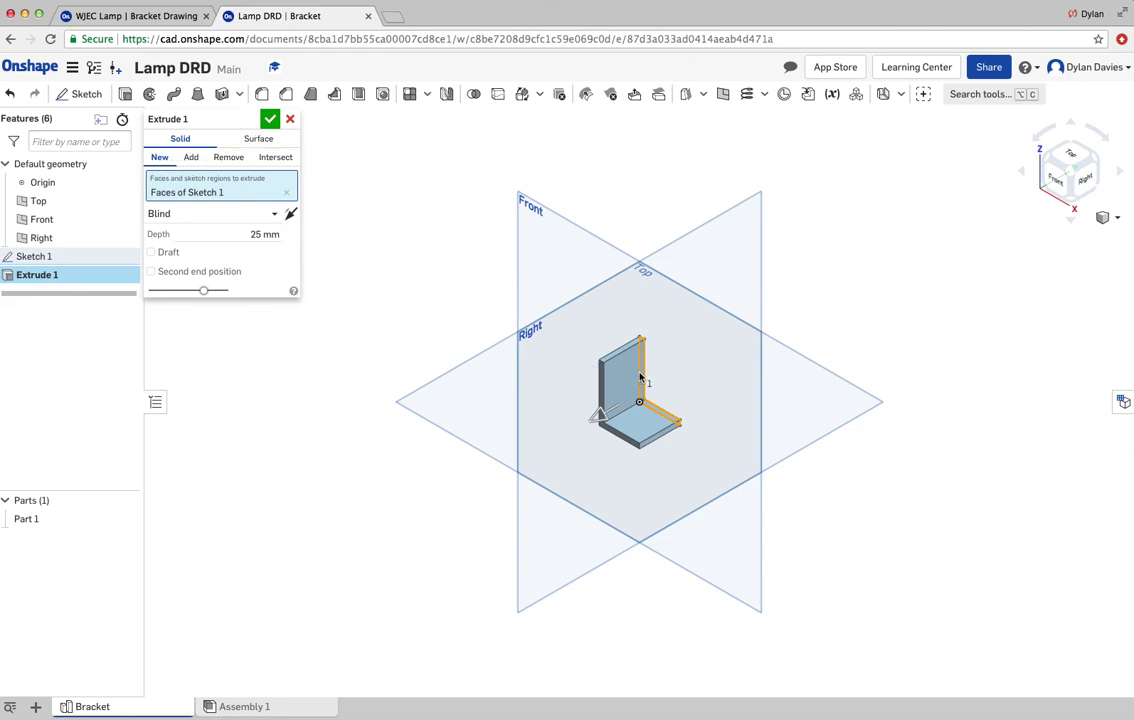
pyautogui.click(268, 214)
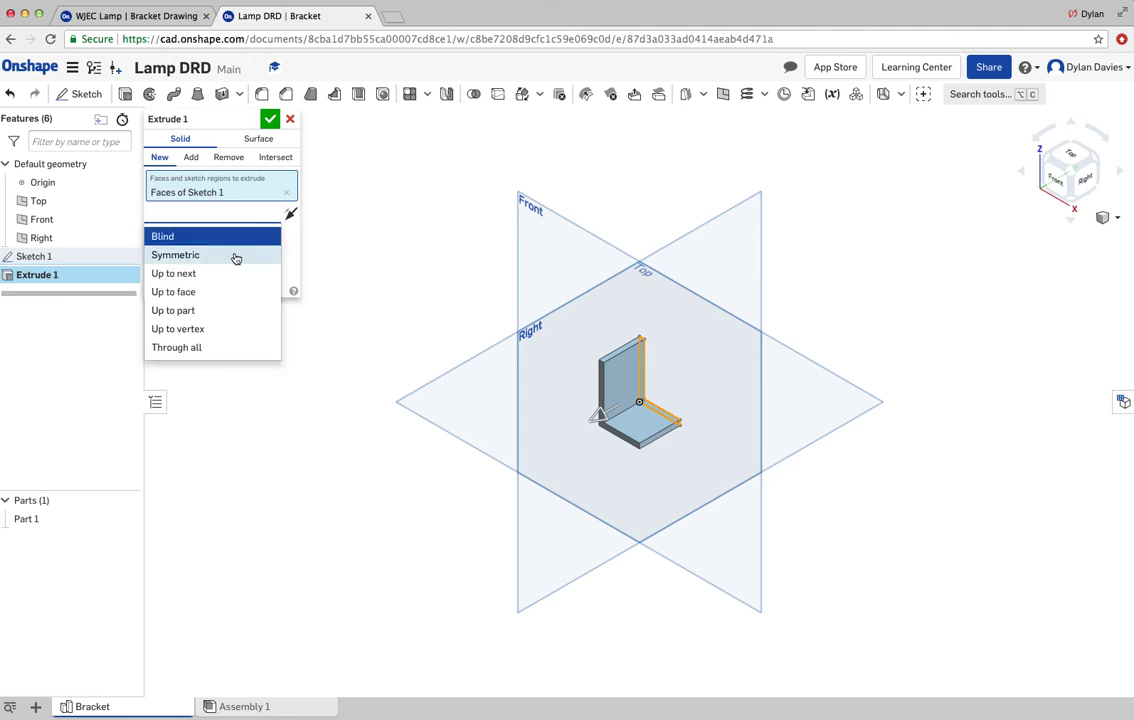
pyautogui.click(236, 259)
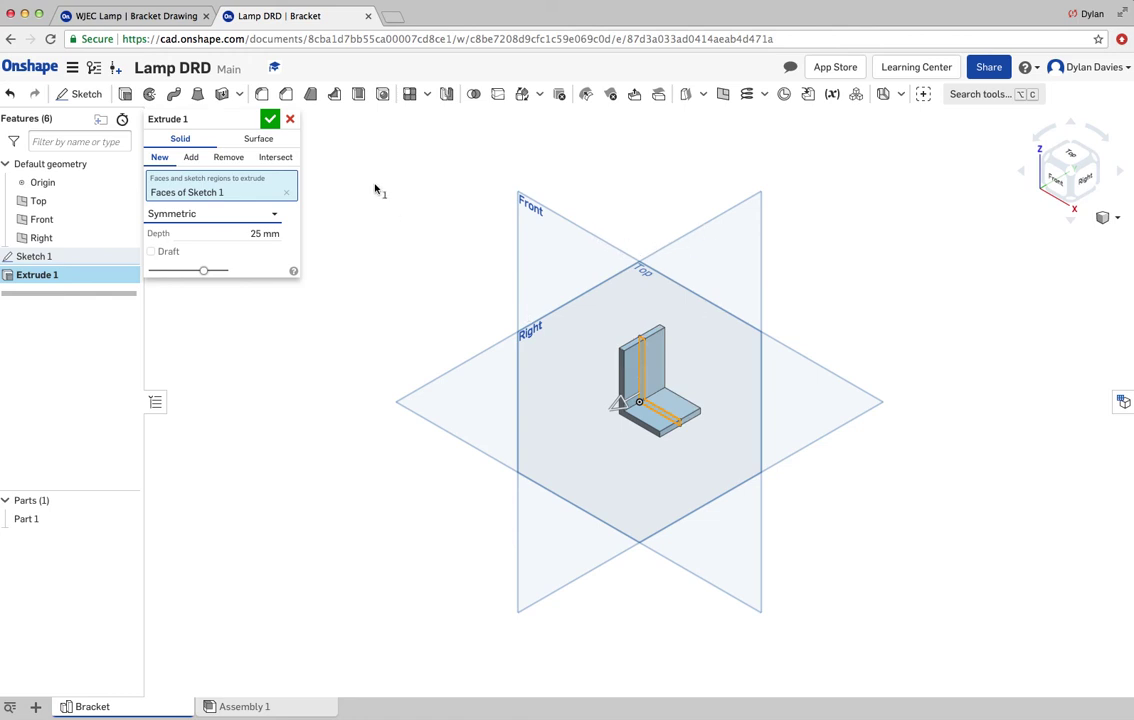
pyautogui.click(270, 120)
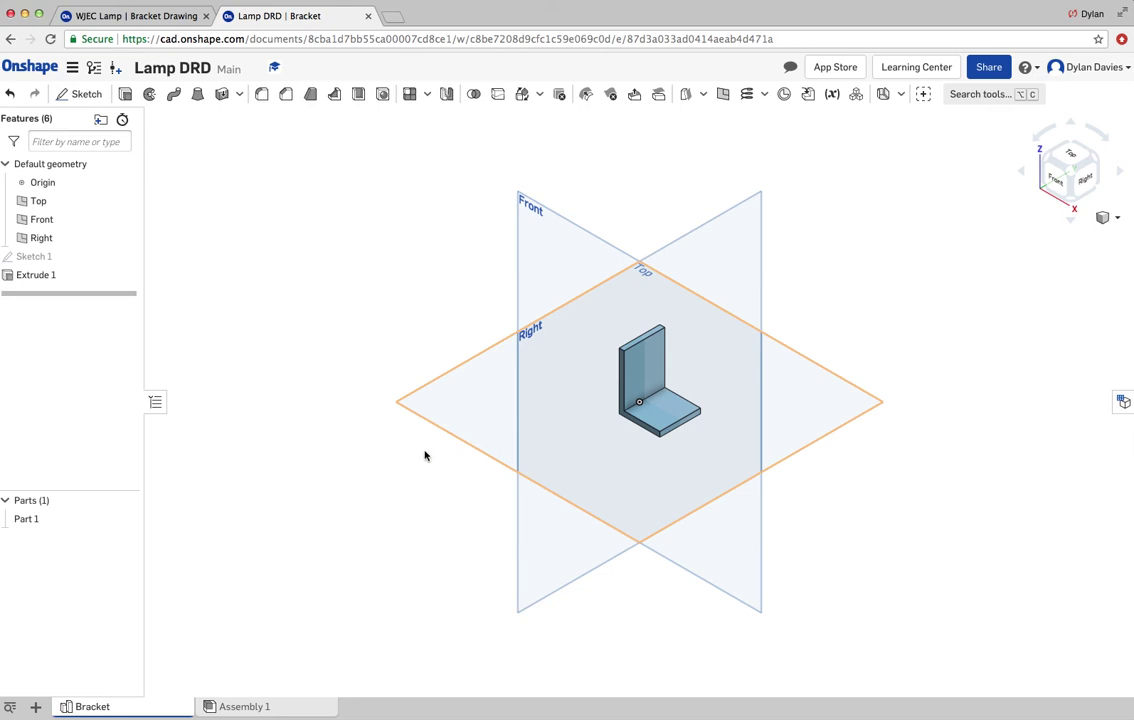
pyautogui.click(158, 17)
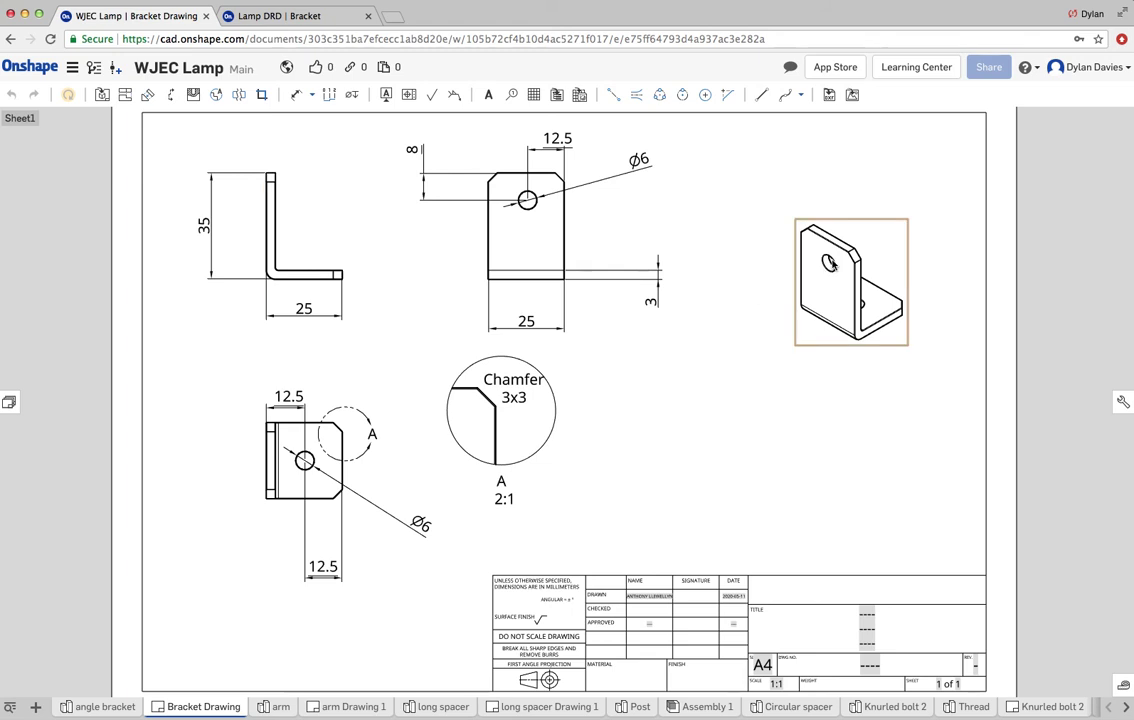
# Step: Back in the Bracket part studio, open Sketch 2 on the upright leg's flat face, viewed from the right
pyautogui.click(240, 17)
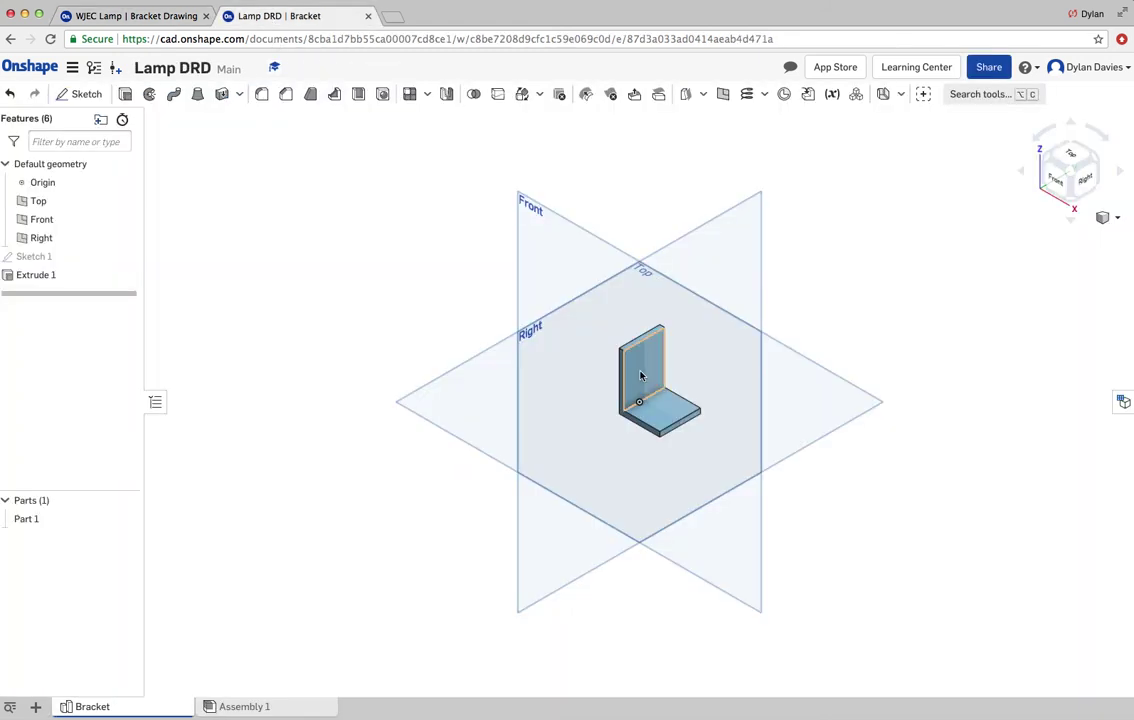
pyautogui.scroll(5, 641, 375)
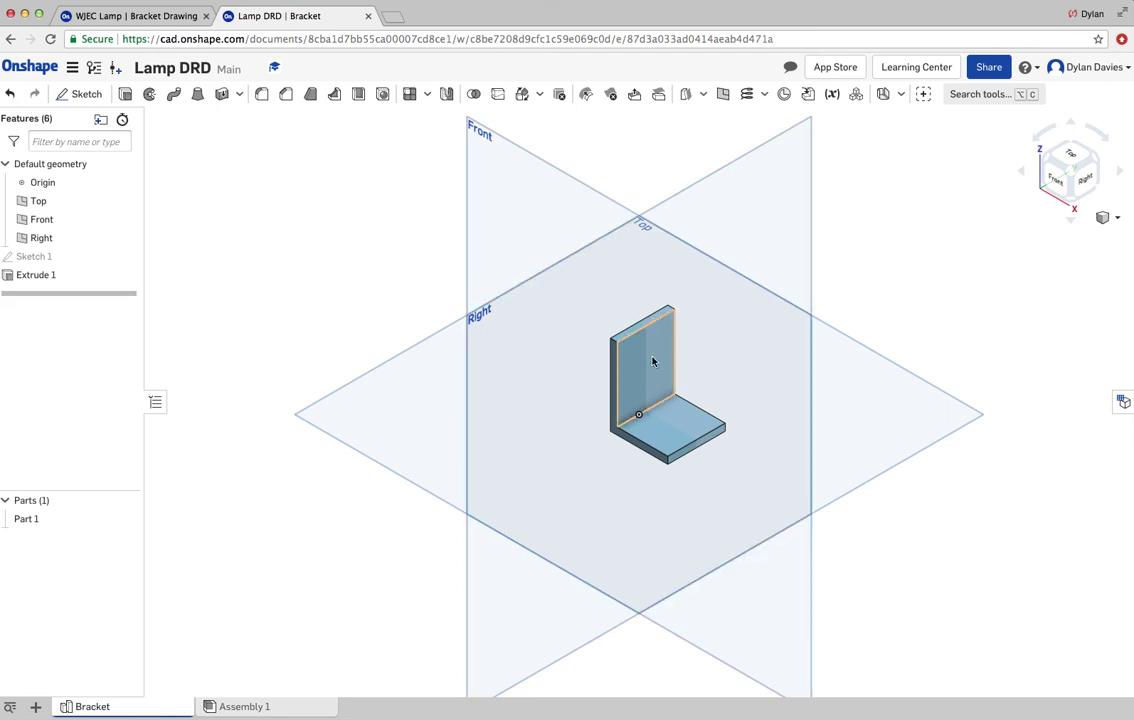
pyautogui.click(652, 361)
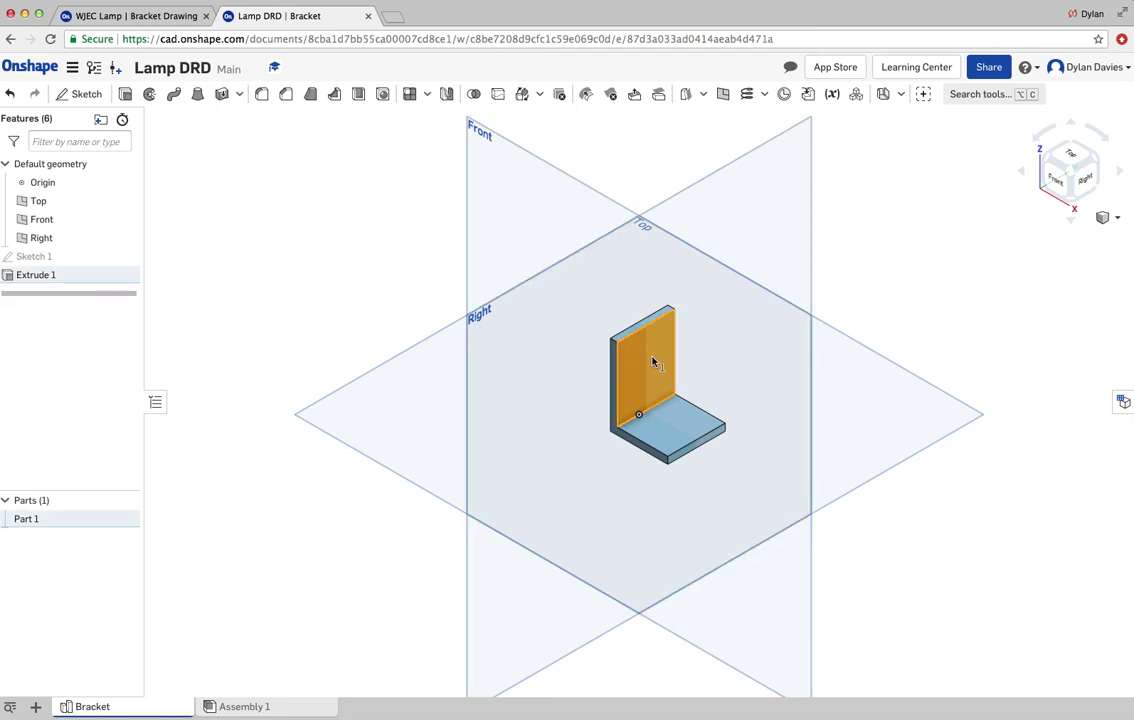
pyautogui.click(1088, 183)
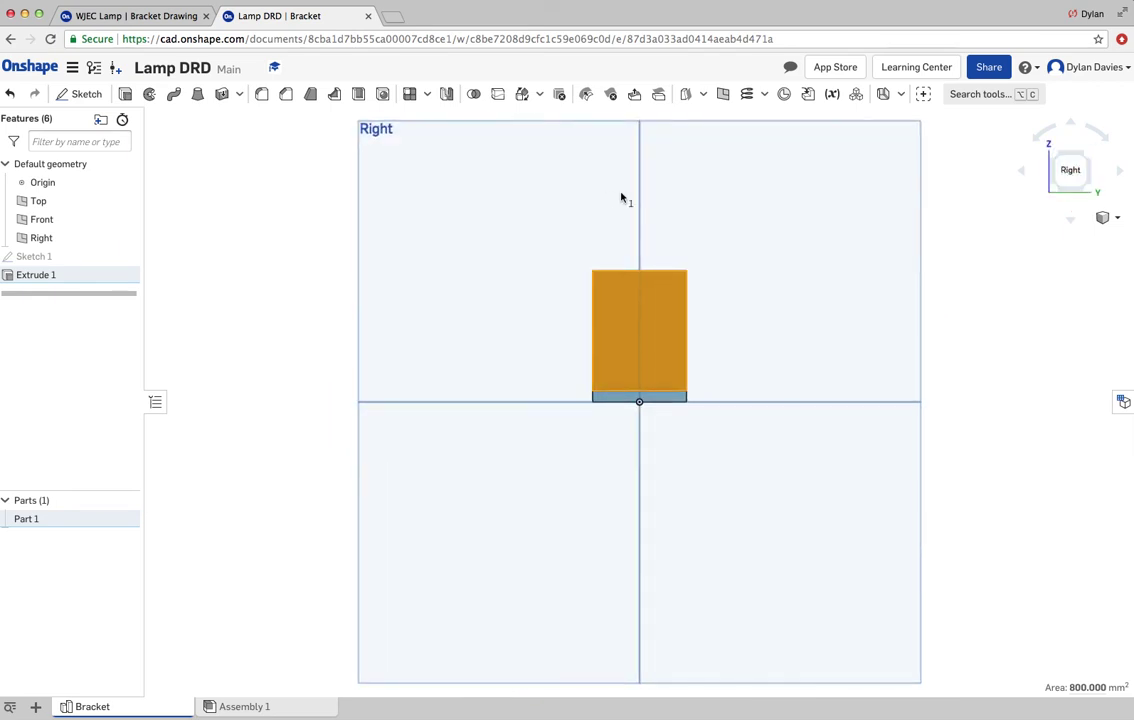
pyautogui.scroll(3, 636, 205)
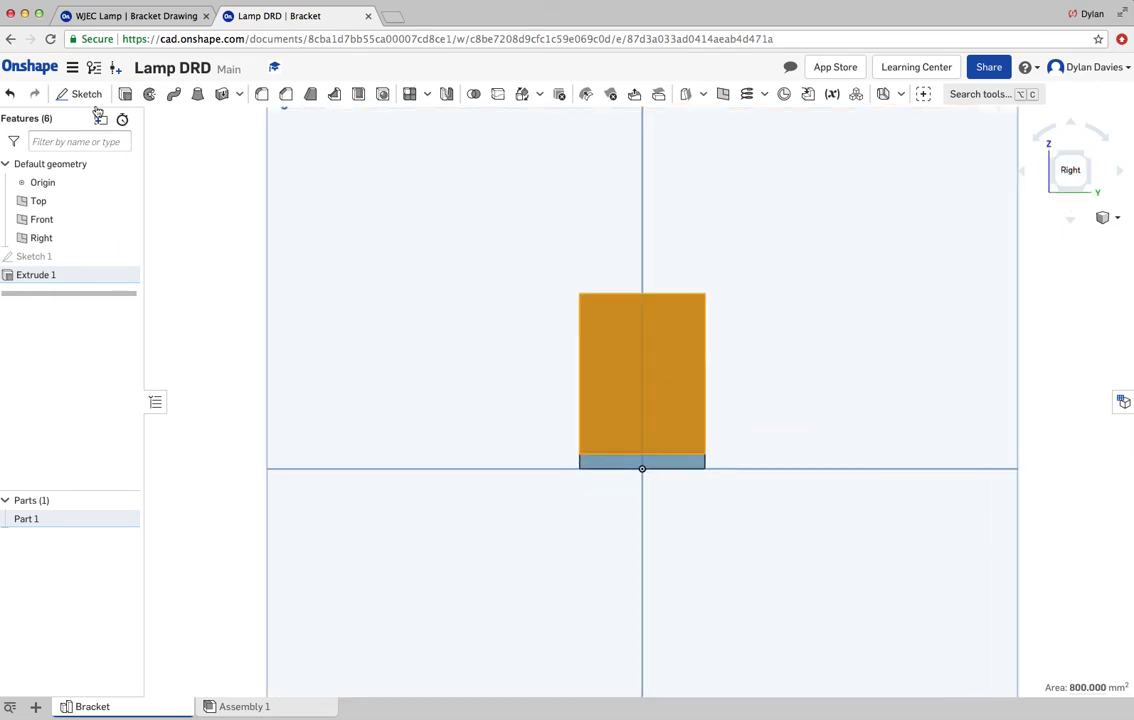
pyautogui.click(645, 321)
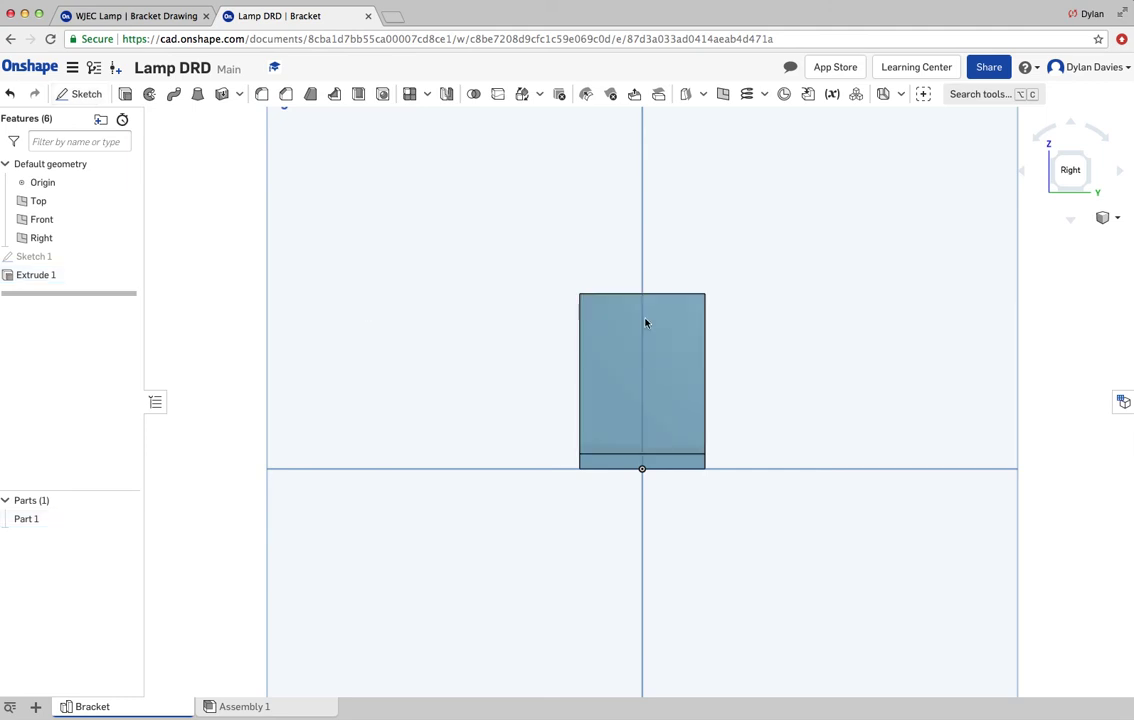
pyautogui.click(629, 371)
pyautogui.hotkey('shift', 's')
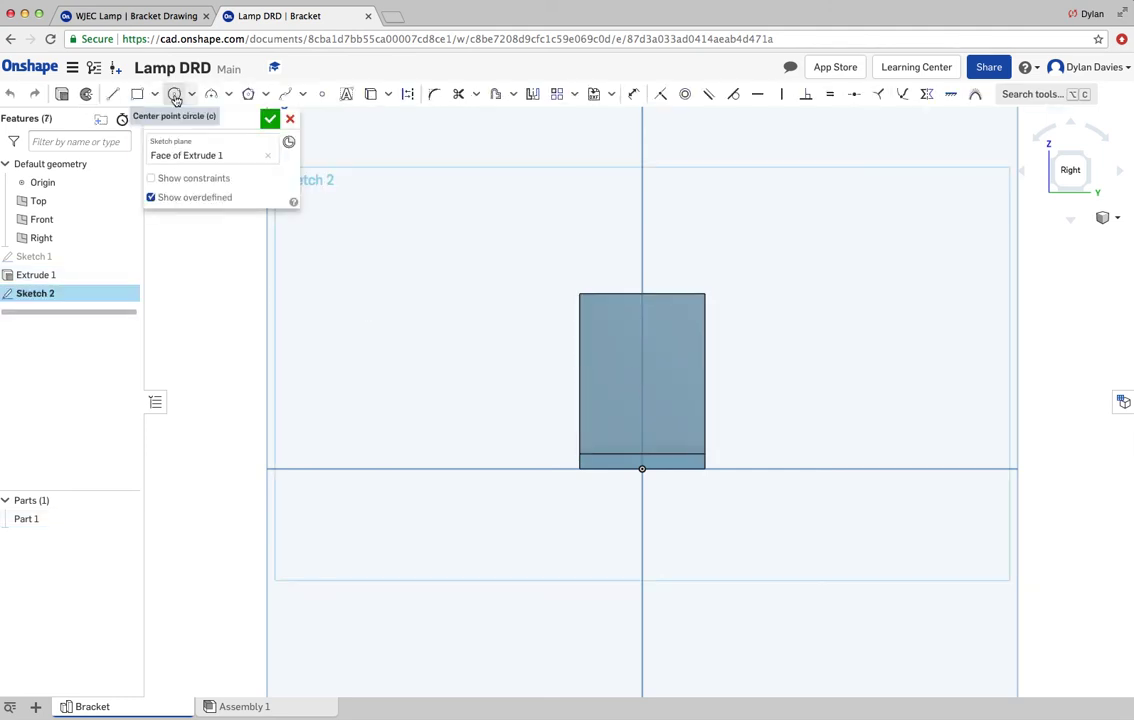
# Step: Draw a centre-point circle on the upright face and dimension its diameter to 6 mm
pyautogui.click(175, 97)
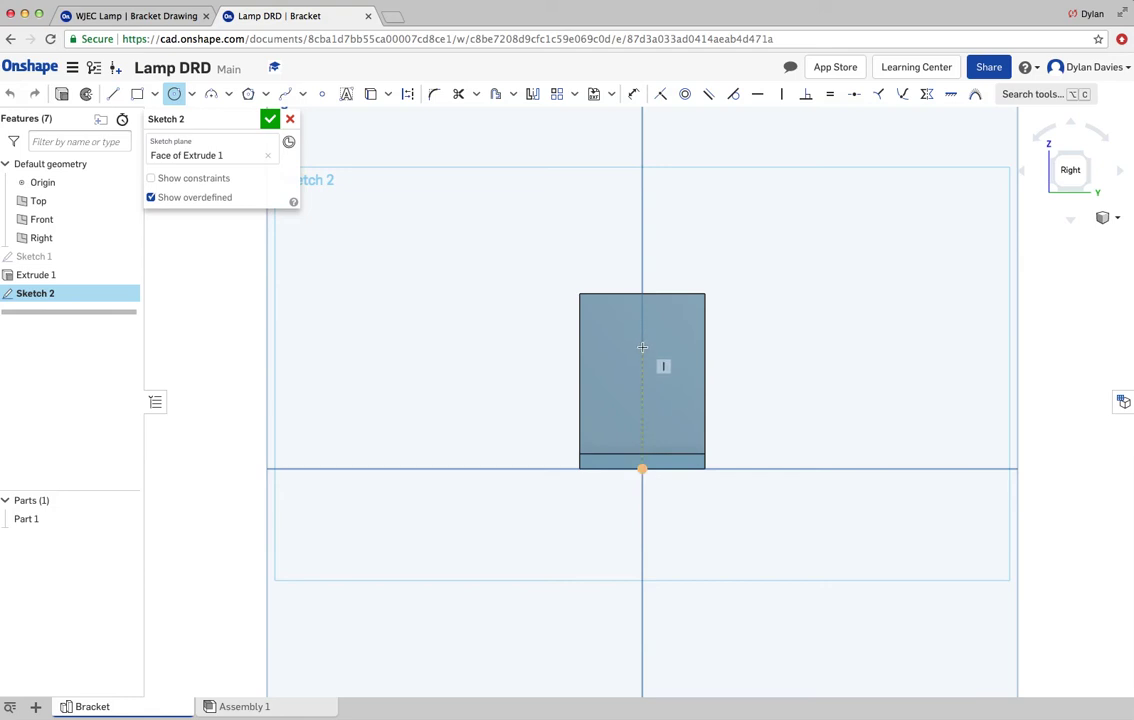
pyautogui.click(642, 345)
pyautogui.click(646, 357)
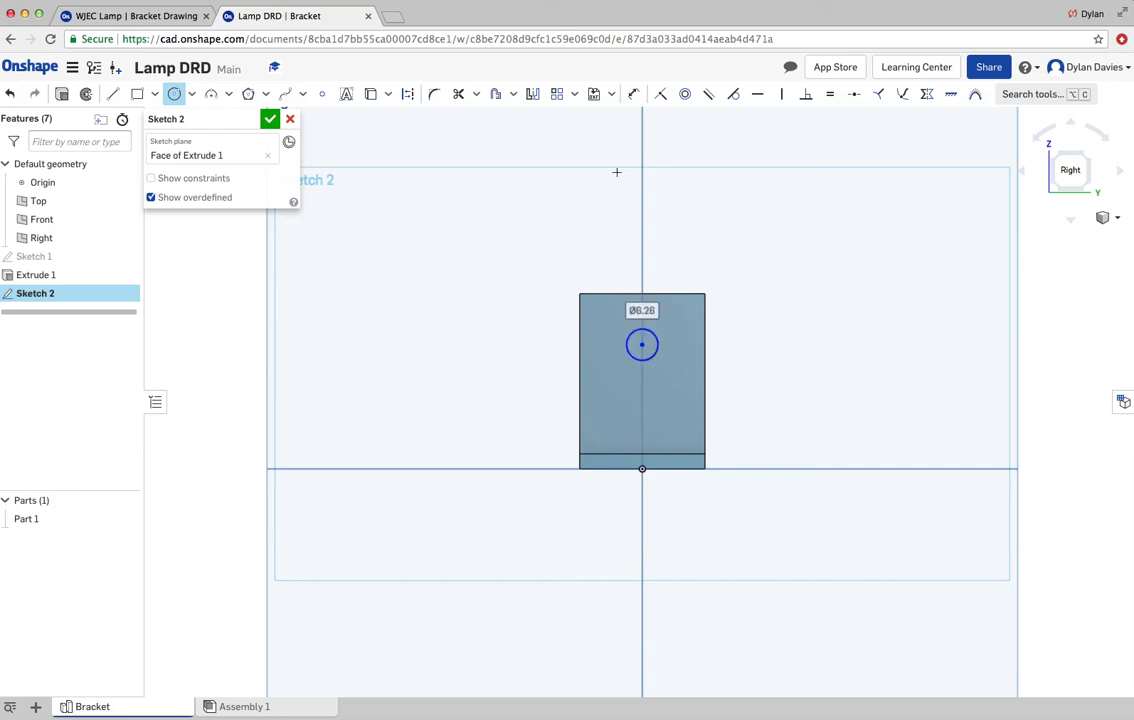
pyautogui.click(633, 95)
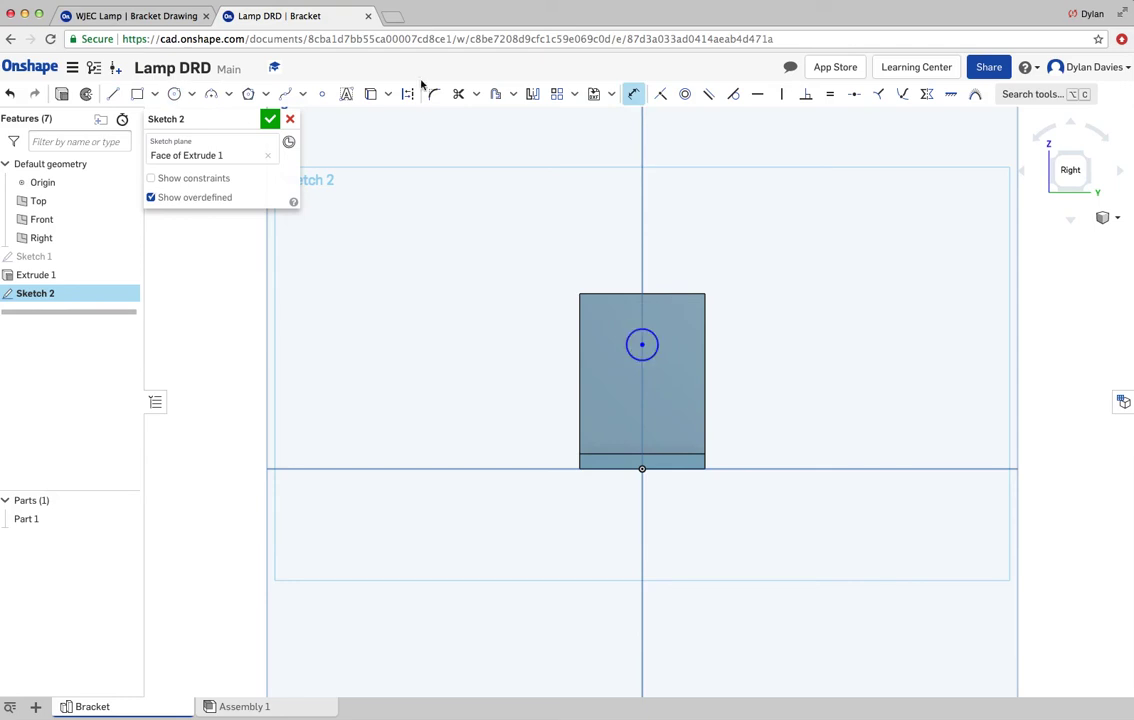
pyautogui.click(659, 333)
pyautogui.click(731, 271)
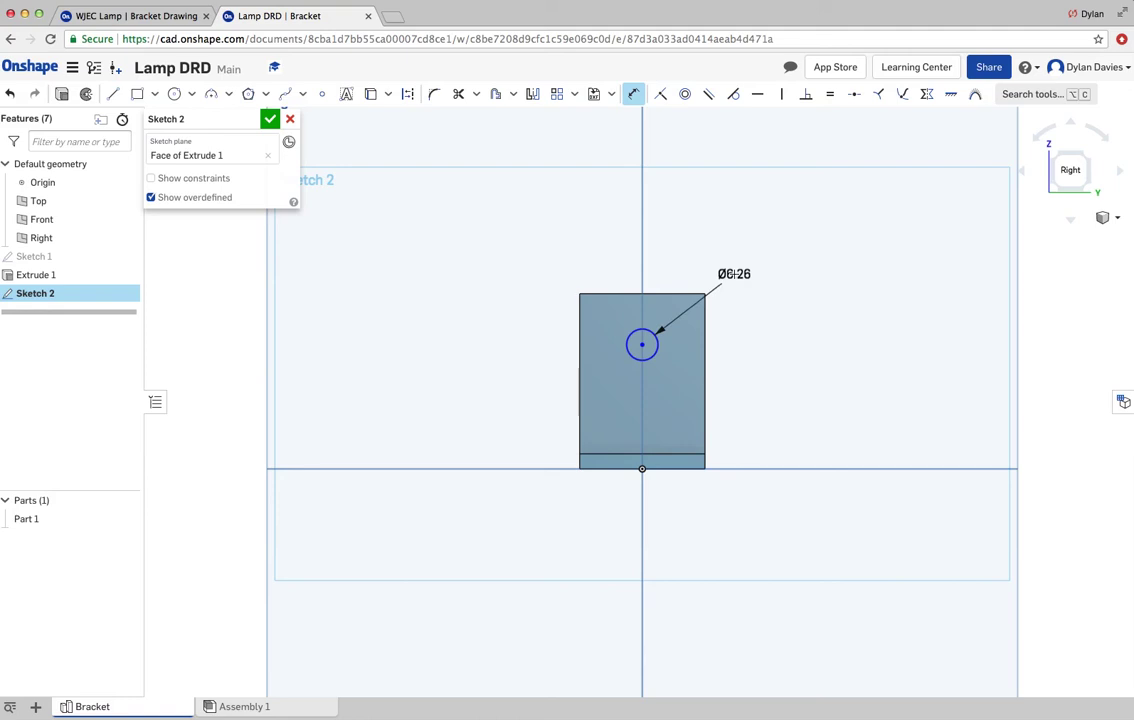
pyautogui.doubleClick(729, 273)
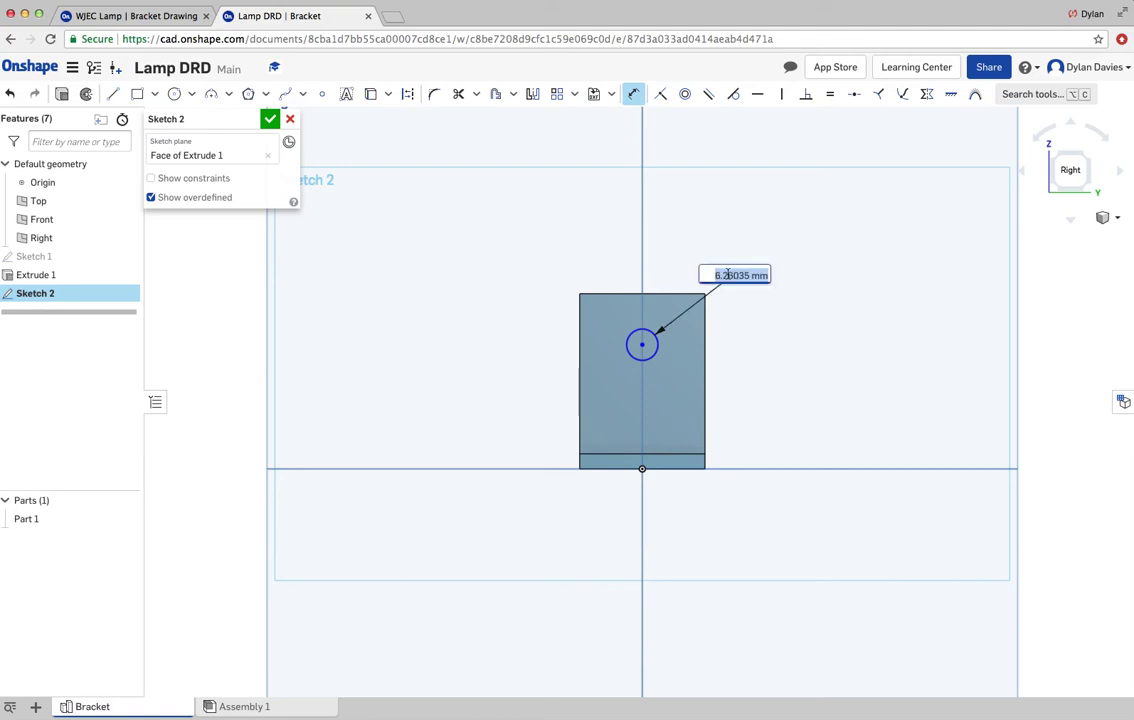
pyautogui.write('6')
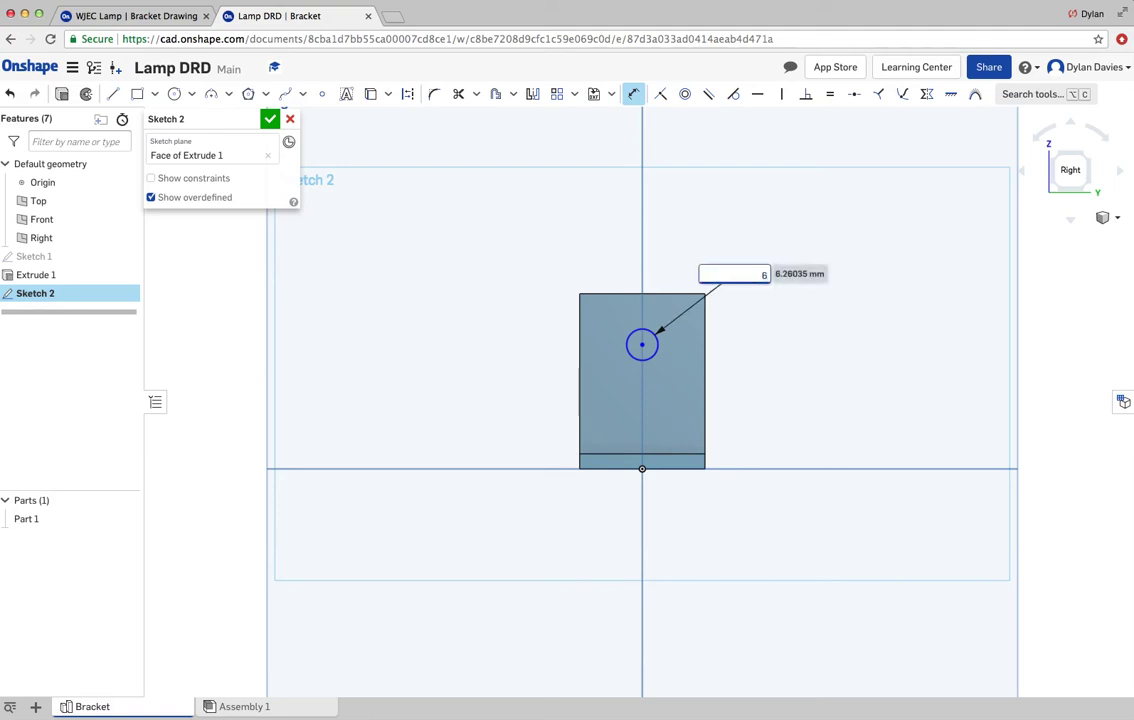
pyautogui.press('Return')
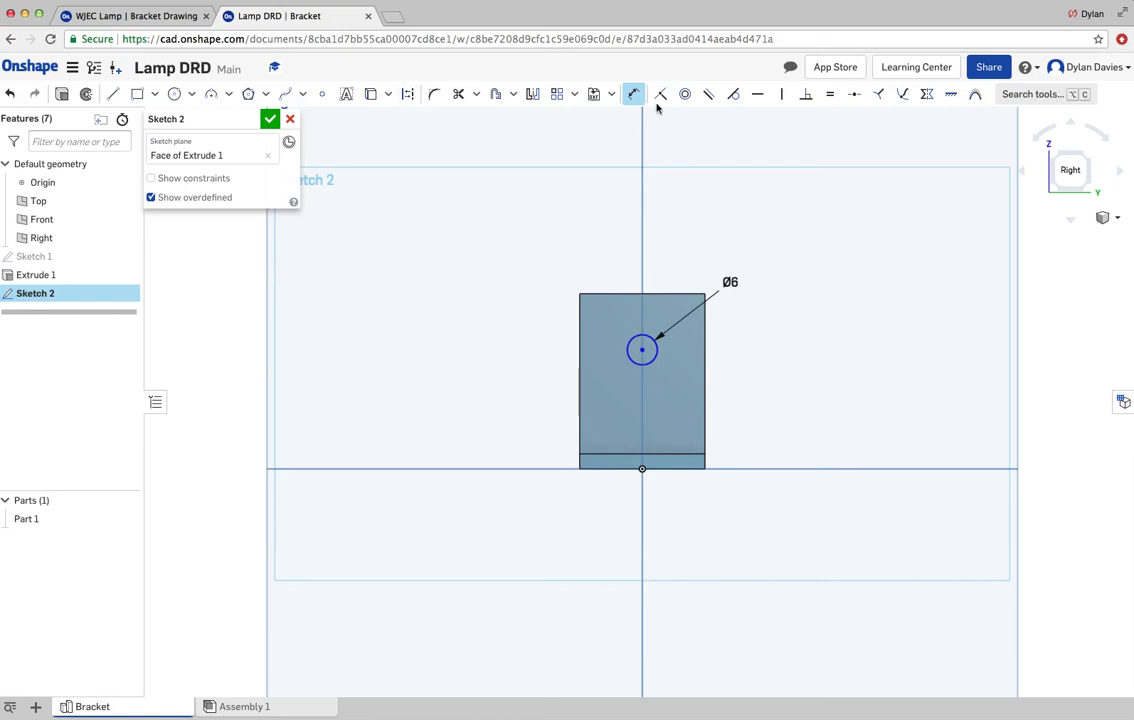
# Step: Dimension the circle 8 mm below the top edge and constrain its centre to the vertical centre line
pyautogui.click(642, 349)
pyautogui.click(669, 296)
pyautogui.click(771, 313)
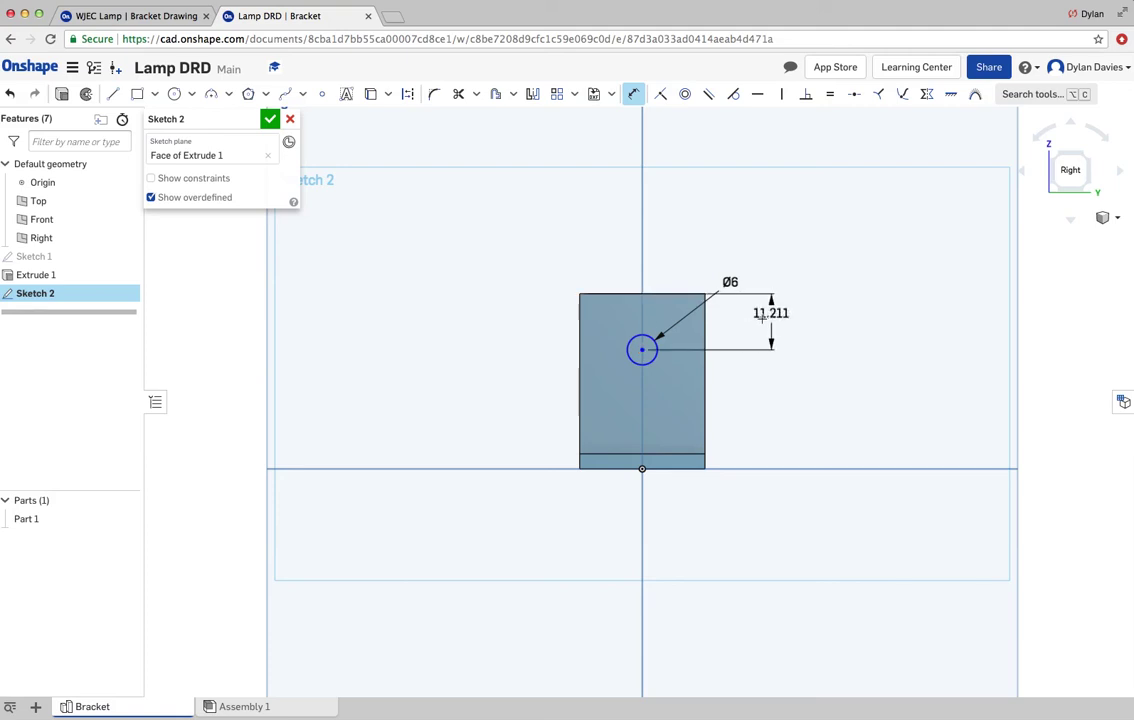
pyautogui.doubleClick(760, 317)
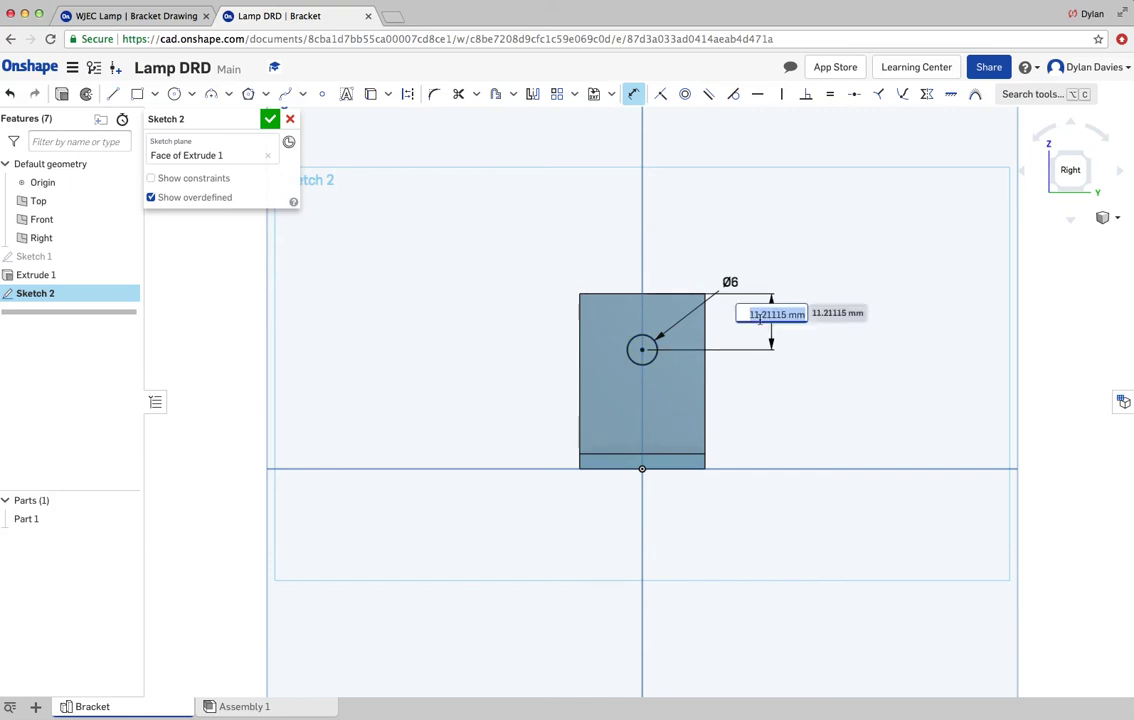
pyautogui.write('8')
pyautogui.press('Escape')
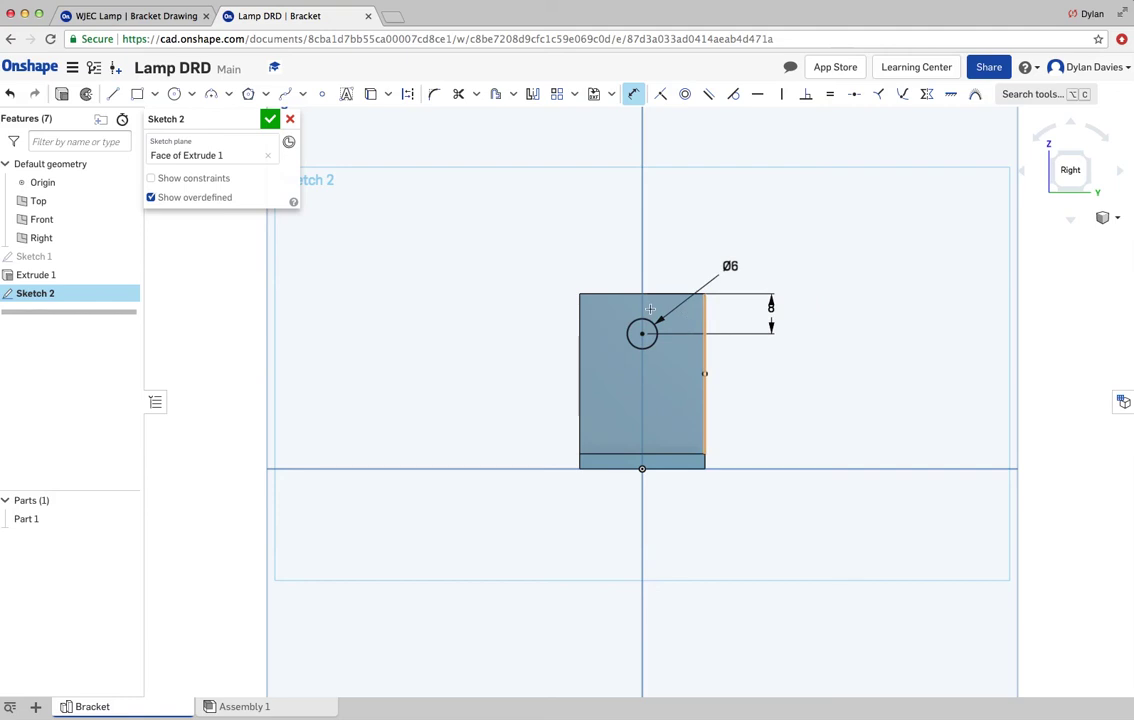
pyautogui.scroll(2, 647, 310)
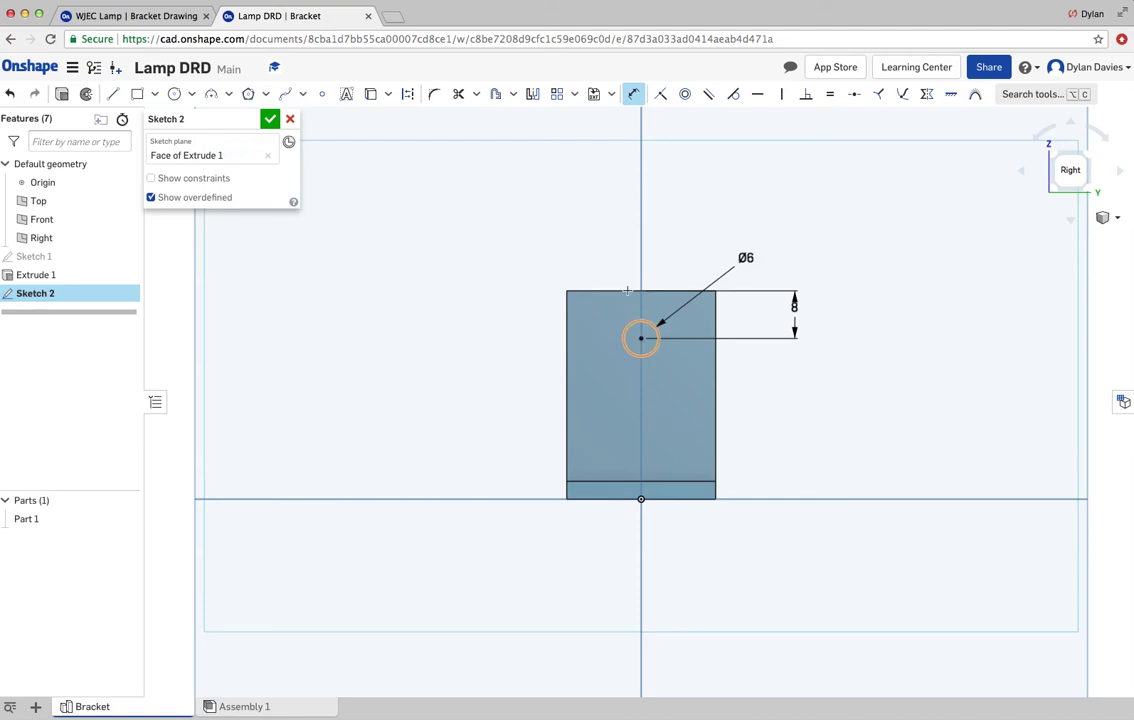
pyautogui.click(642, 401)
pyautogui.scroll(1, 649, 396)
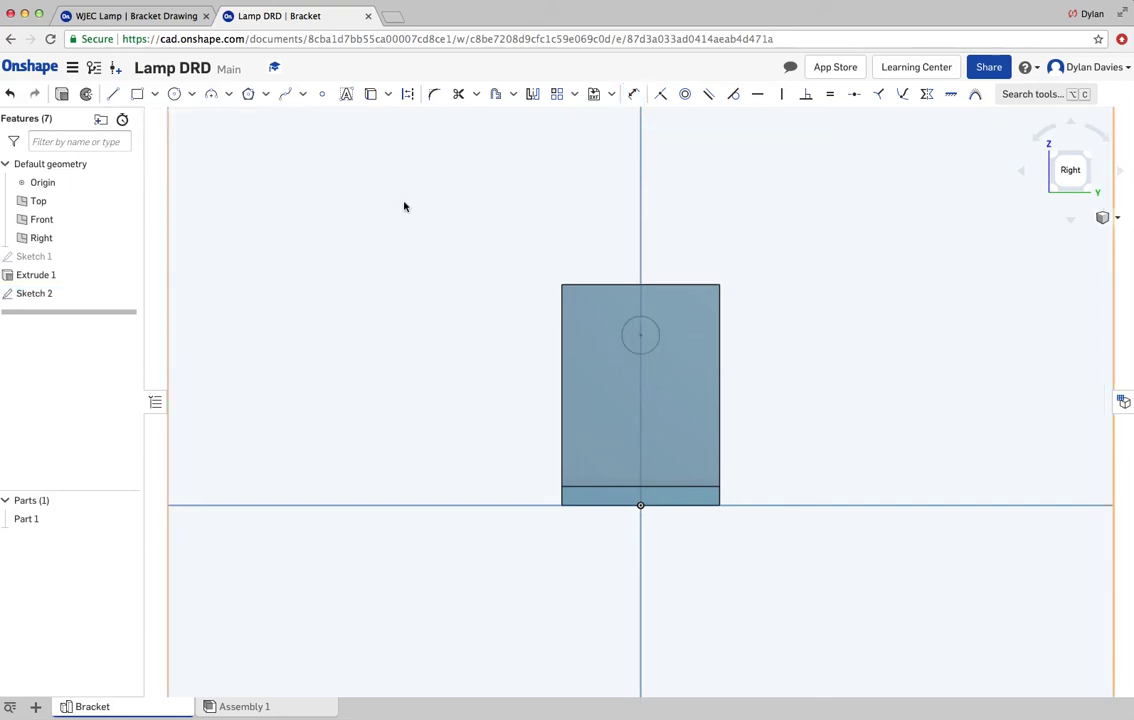
pyautogui.moveTo(407, 213)
pyautogui.mouseDown(button='right')
pyautogui.moveTo(420, 269)
pyautogui.moveTo(443, 299)
pyautogui.moveTo(643, 411)
pyautogui.mouseUp(button='right')
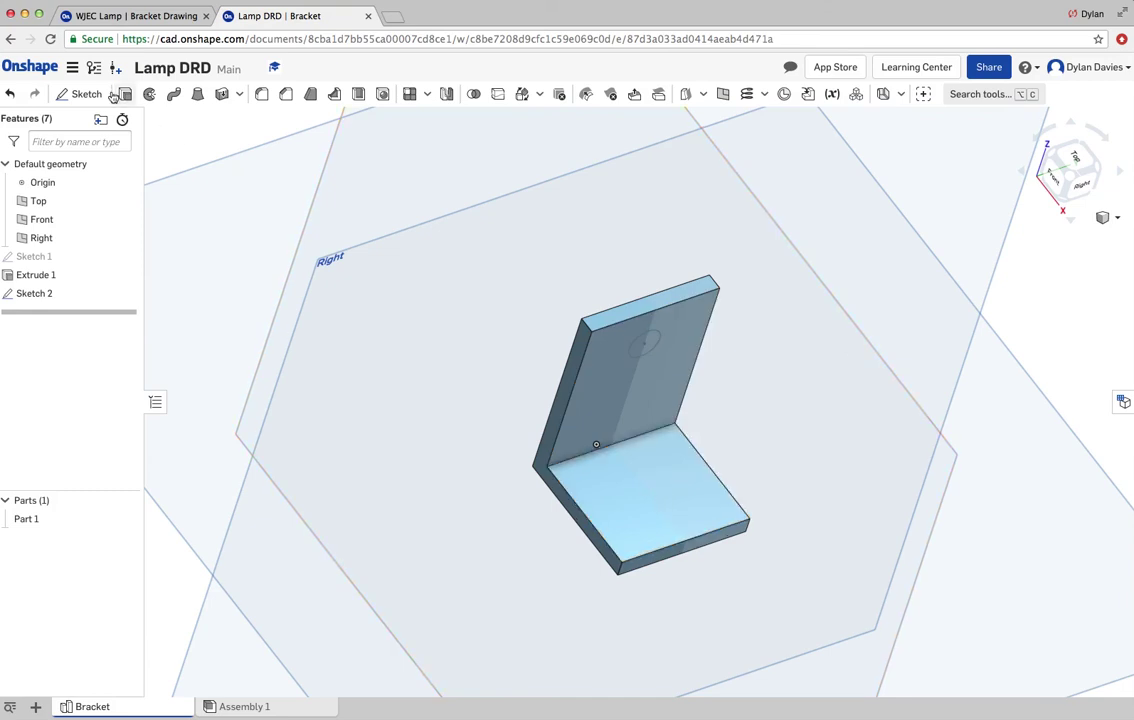
pyautogui.click(117, 16)
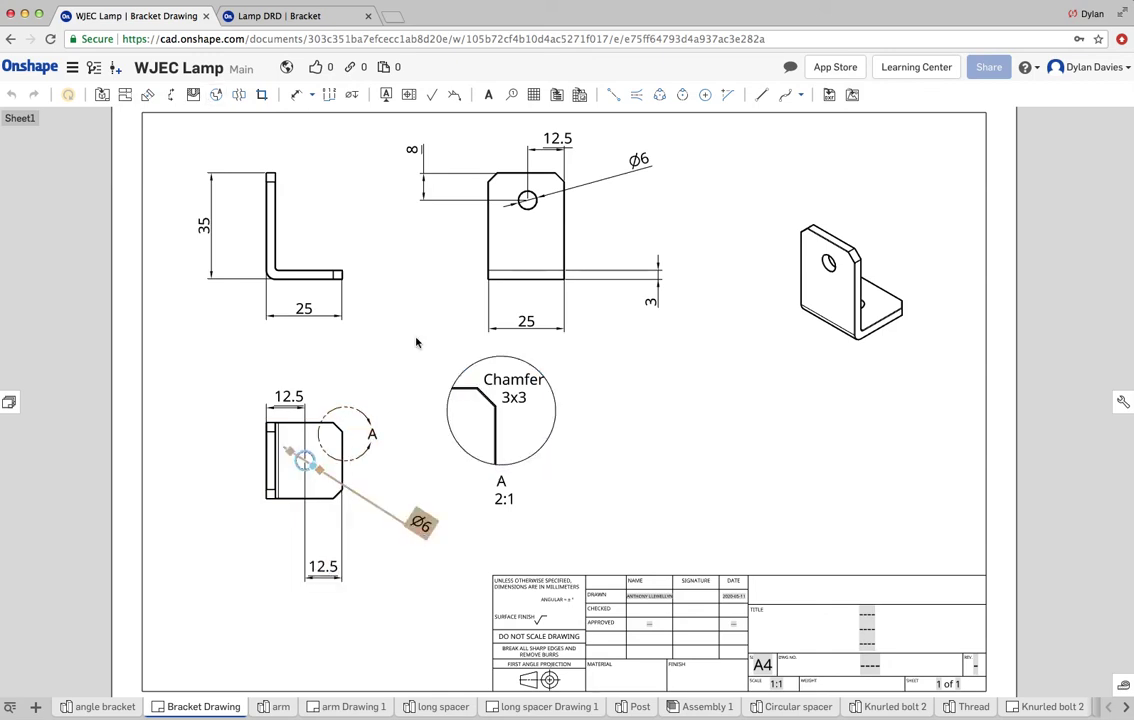
pyautogui.click(262, 15)
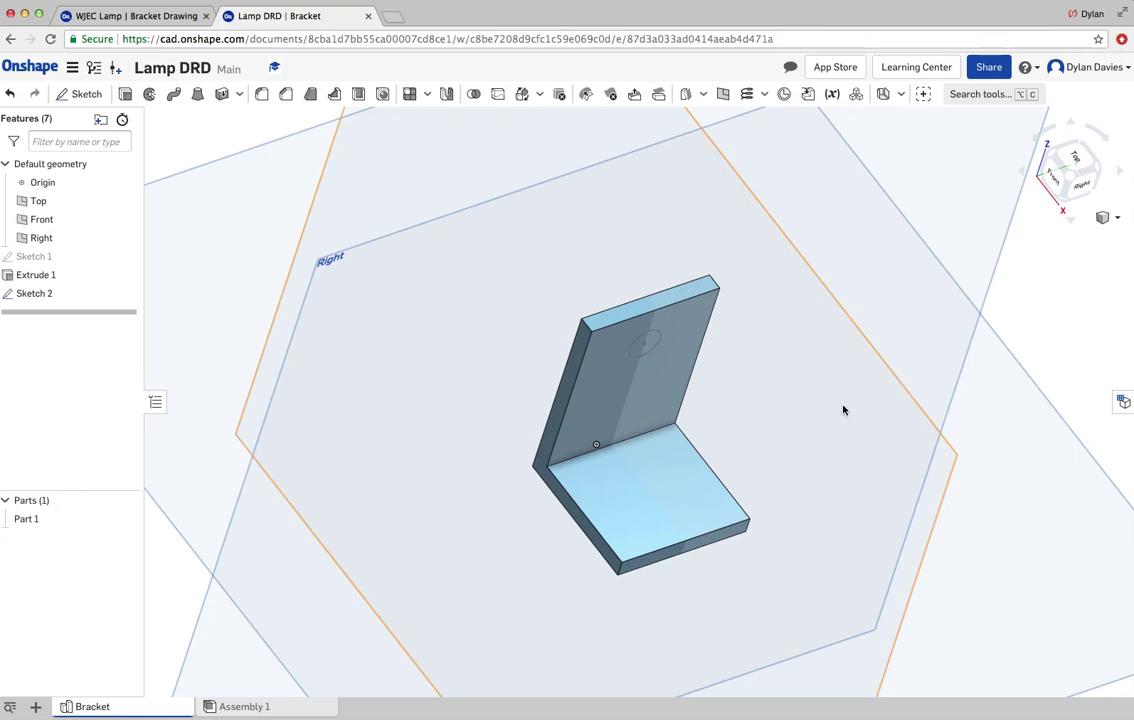
# Step: Start Sketch 3 on the base face in Top view and draw a centre-point circle on its midline
pyautogui.click(671, 491)
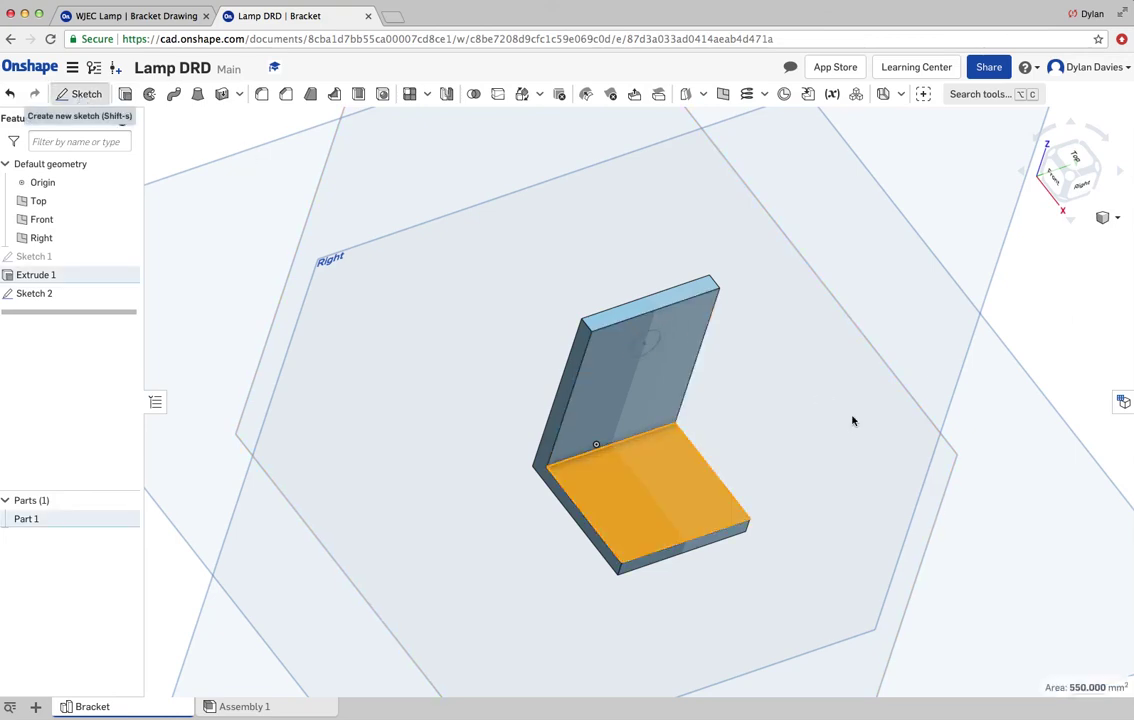
pyautogui.hotkey('shift', 's')
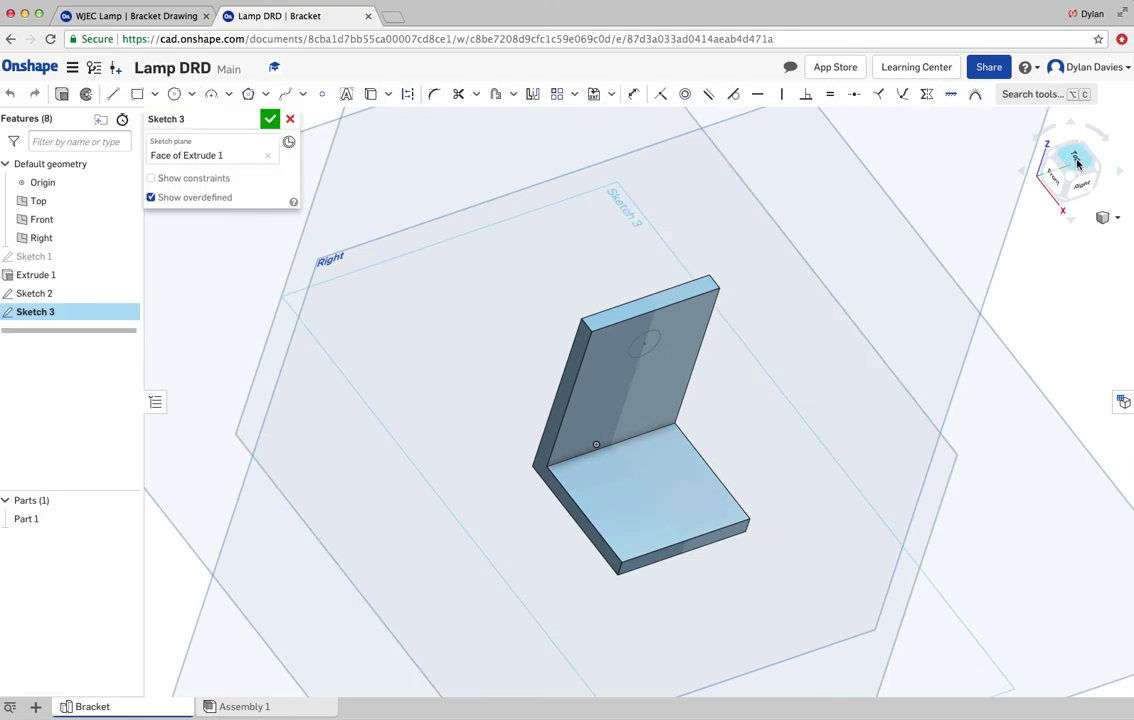
pyautogui.click(1077, 163)
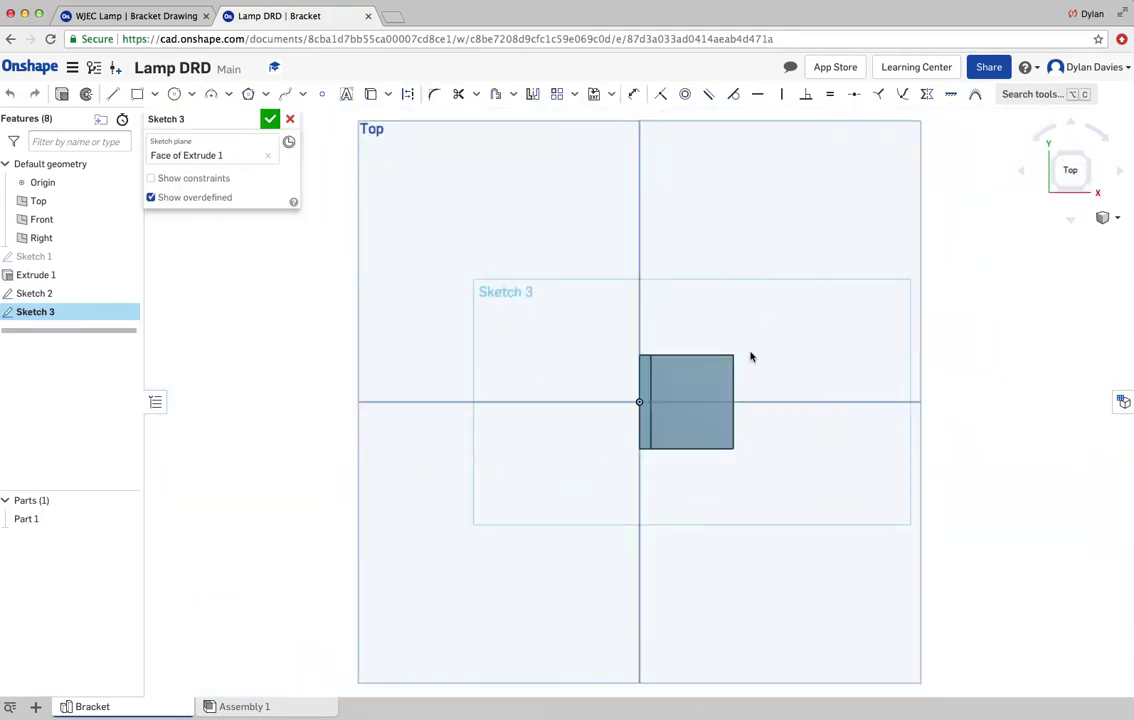
pyautogui.scroll(4, 680, 402)
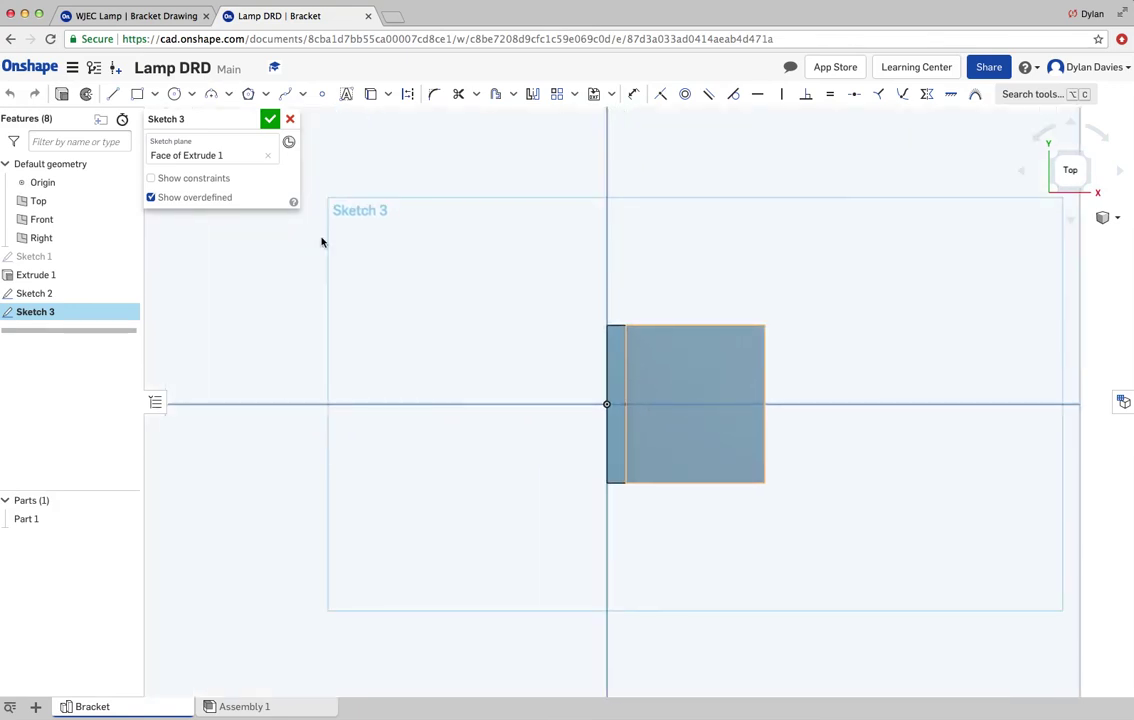
pyautogui.click(174, 94)
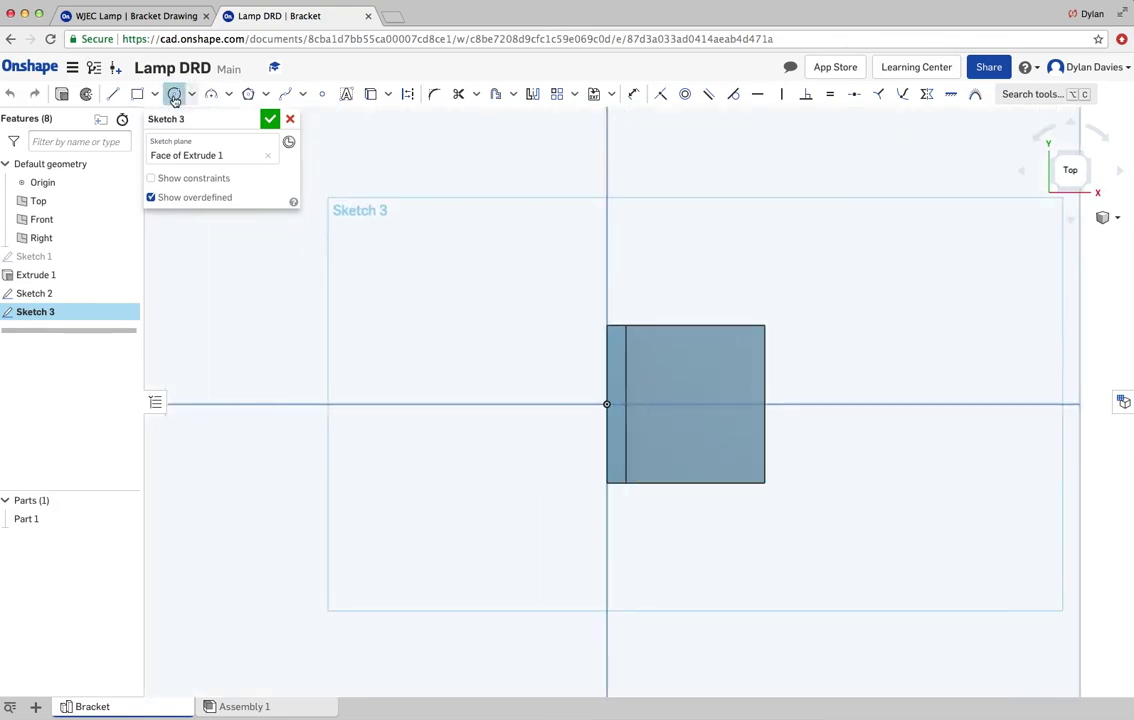
pyautogui.click(709, 405)
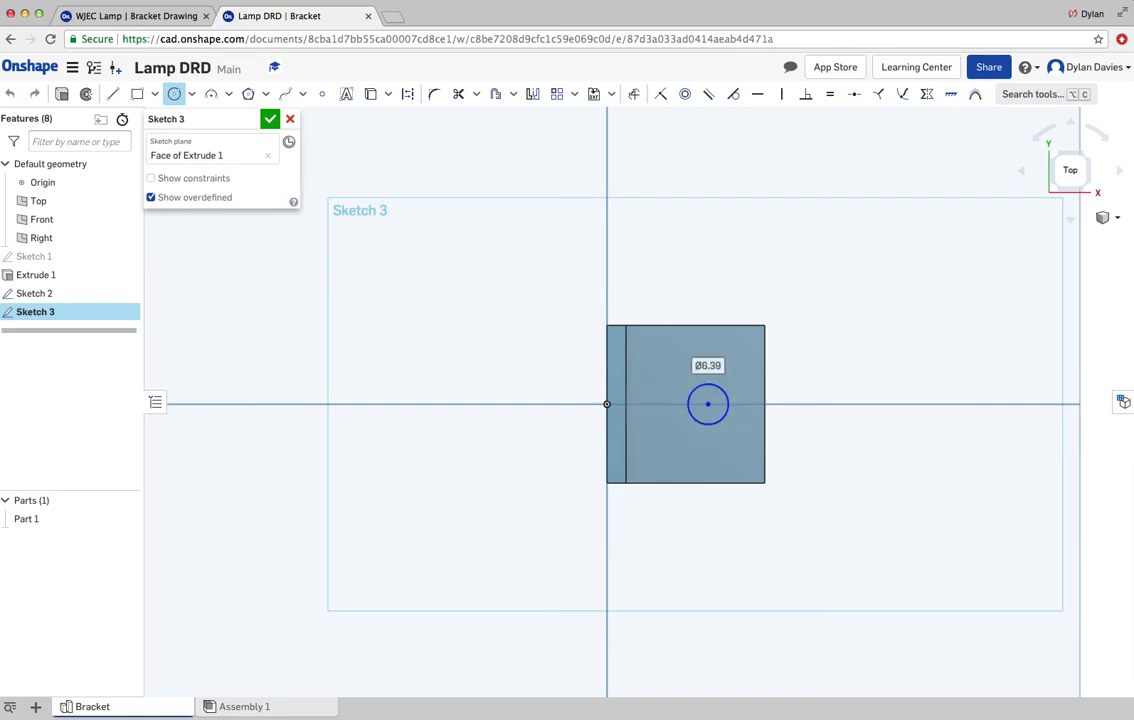
# Step: Dimension the circle to Ø6 and 12.5 mm from the base's end edge, then finish Sketch 3
pyautogui.click(635, 95)
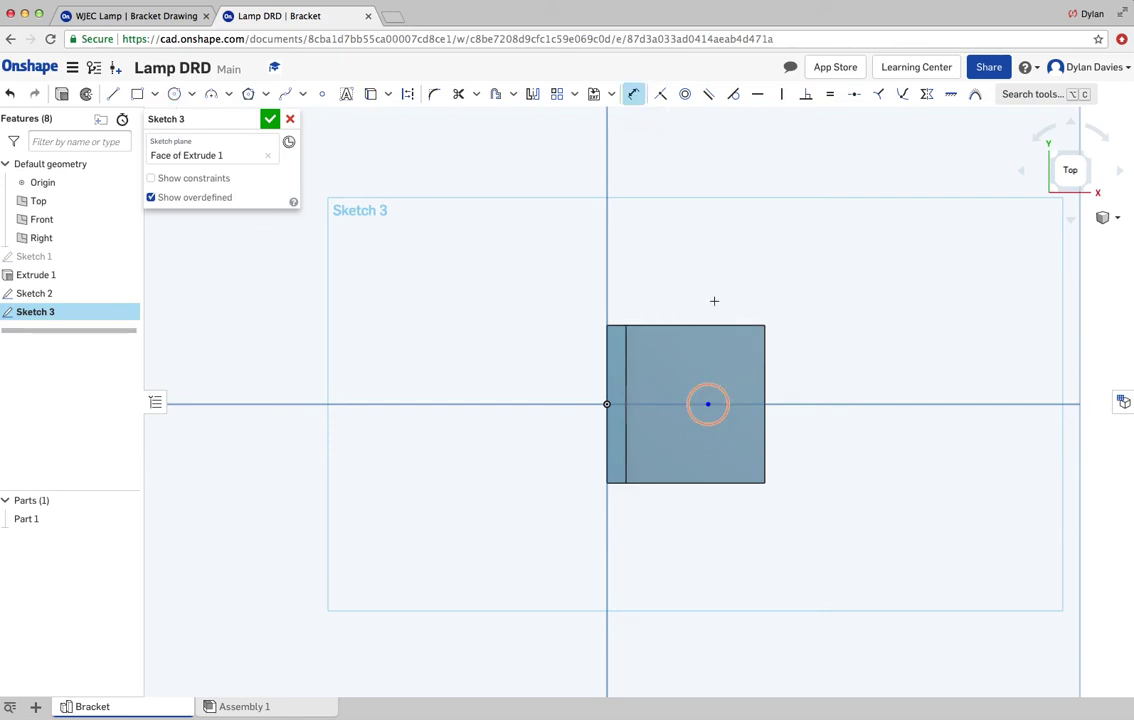
pyautogui.click(700, 257)
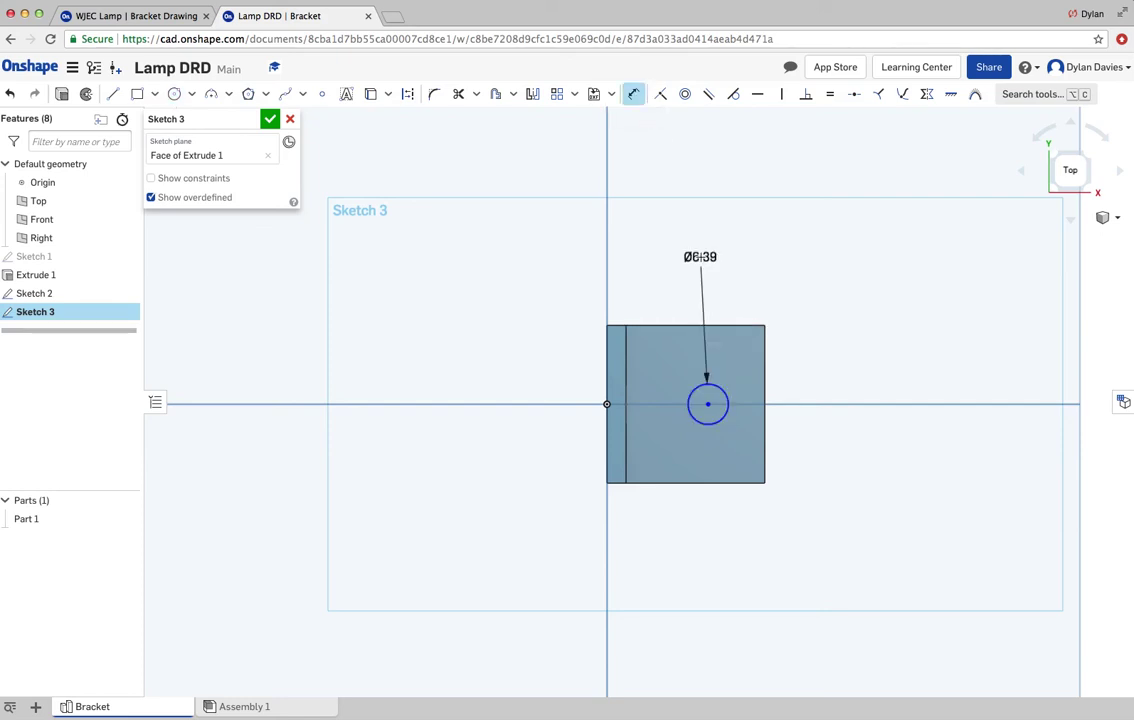
pyautogui.doubleClick(700, 257)
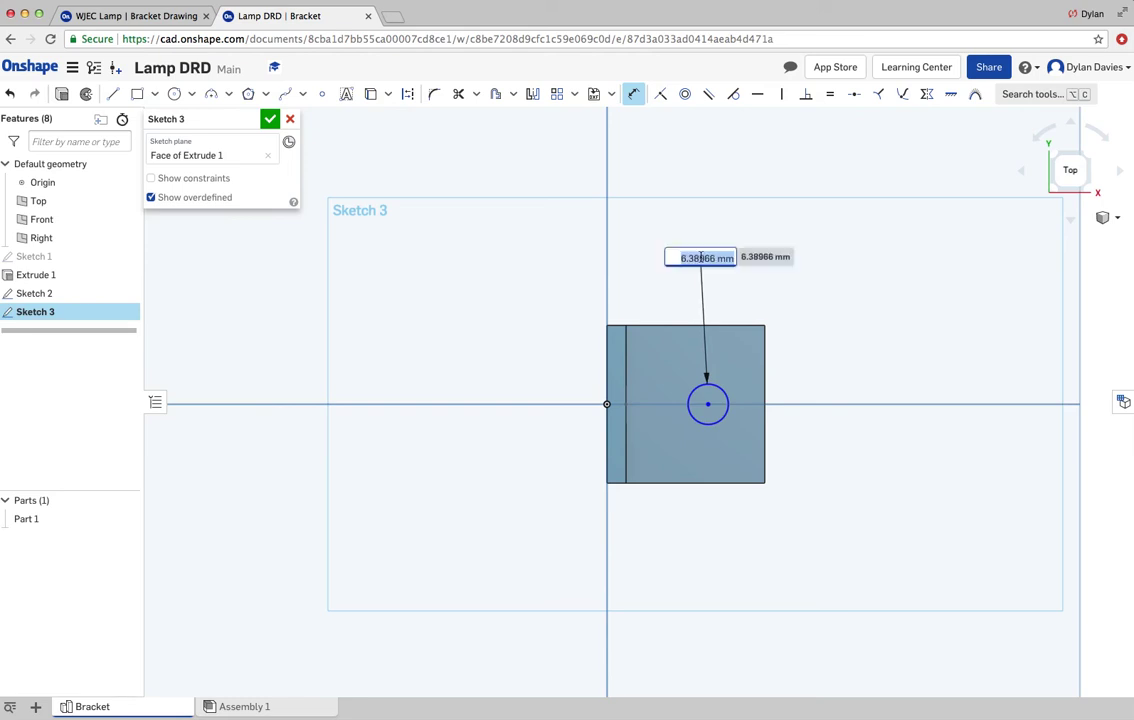
pyautogui.press('Escape')
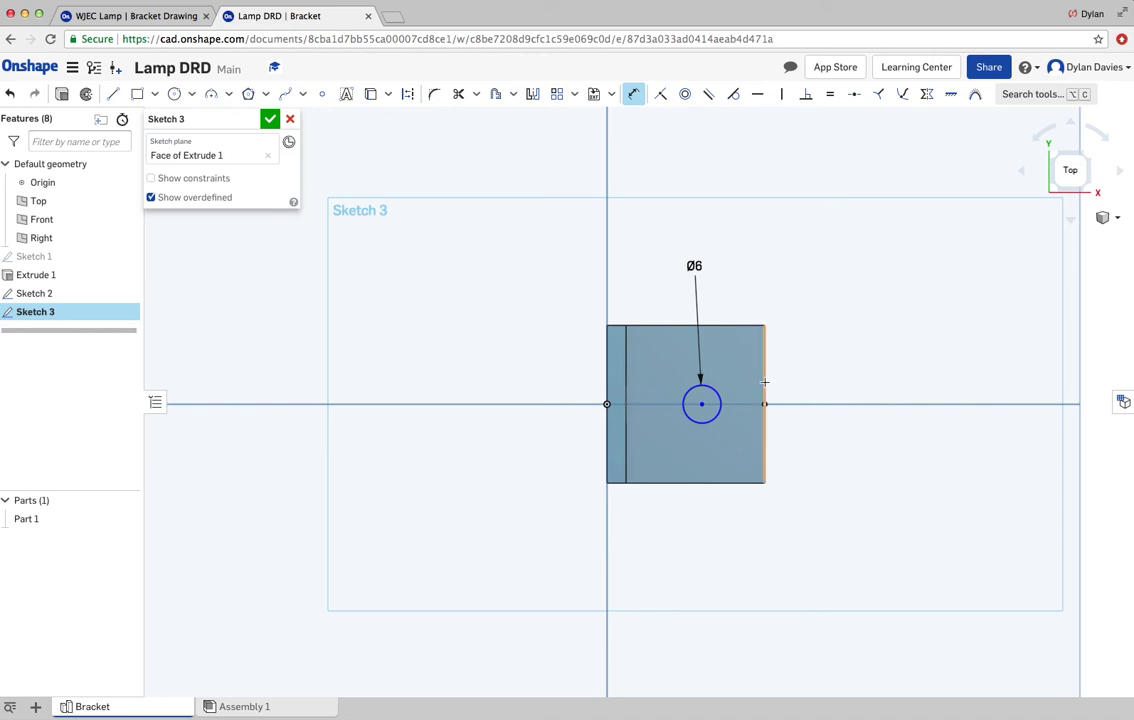
pyautogui.click(737, 281)
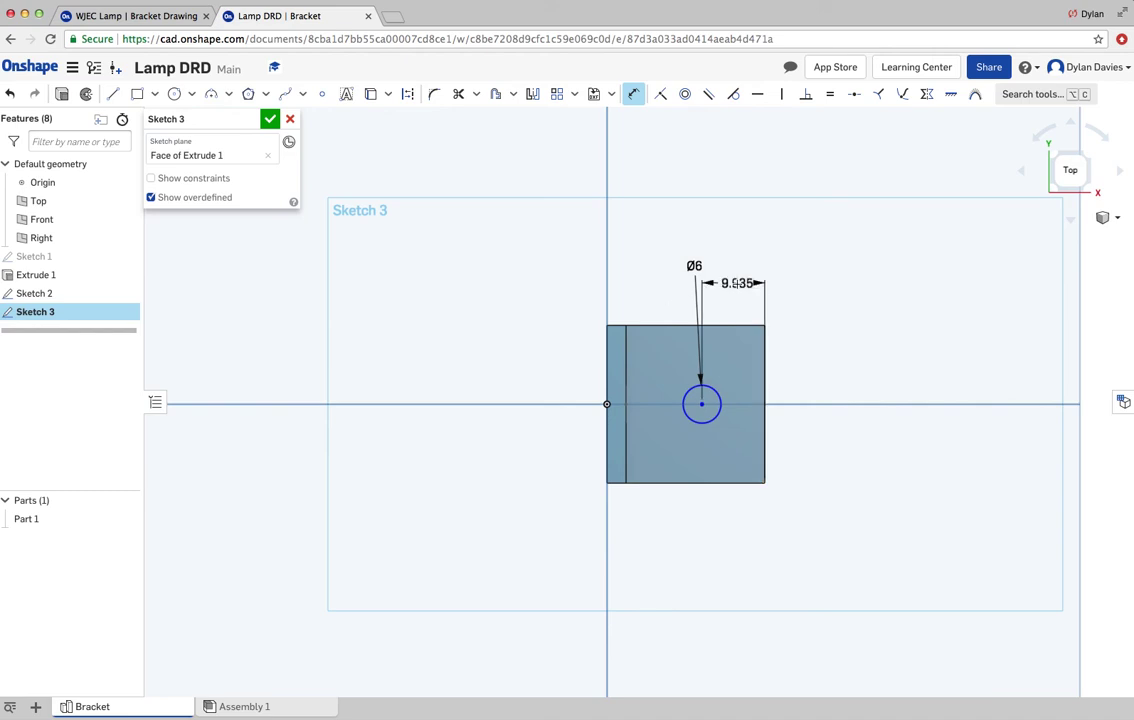
pyautogui.doubleClick(737, 281)
pyautogui.write('12.')
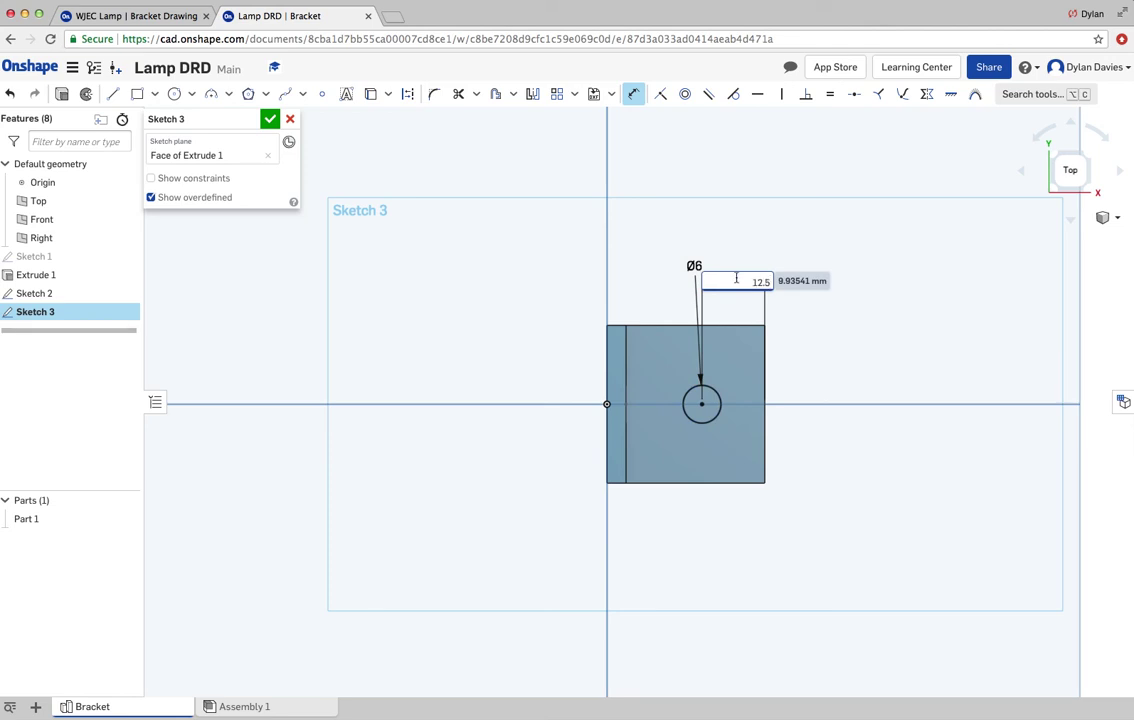
pyautogui.write('5')
pyautogui.press('Return')
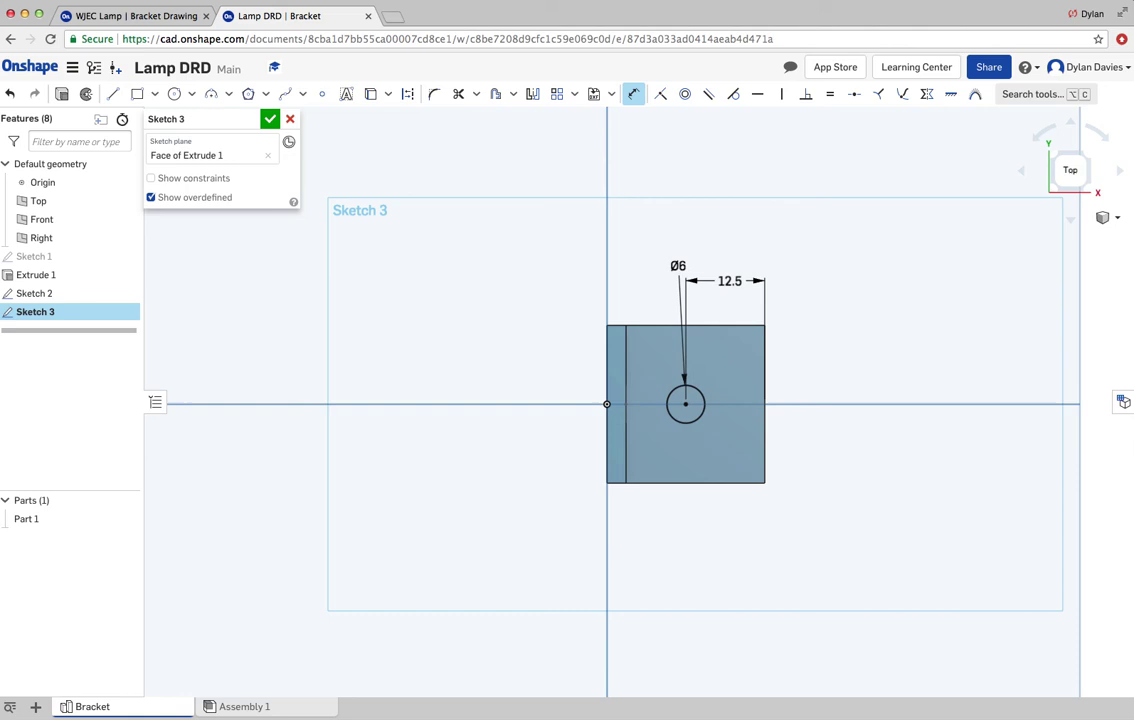
pyautogui.click(270, 119)
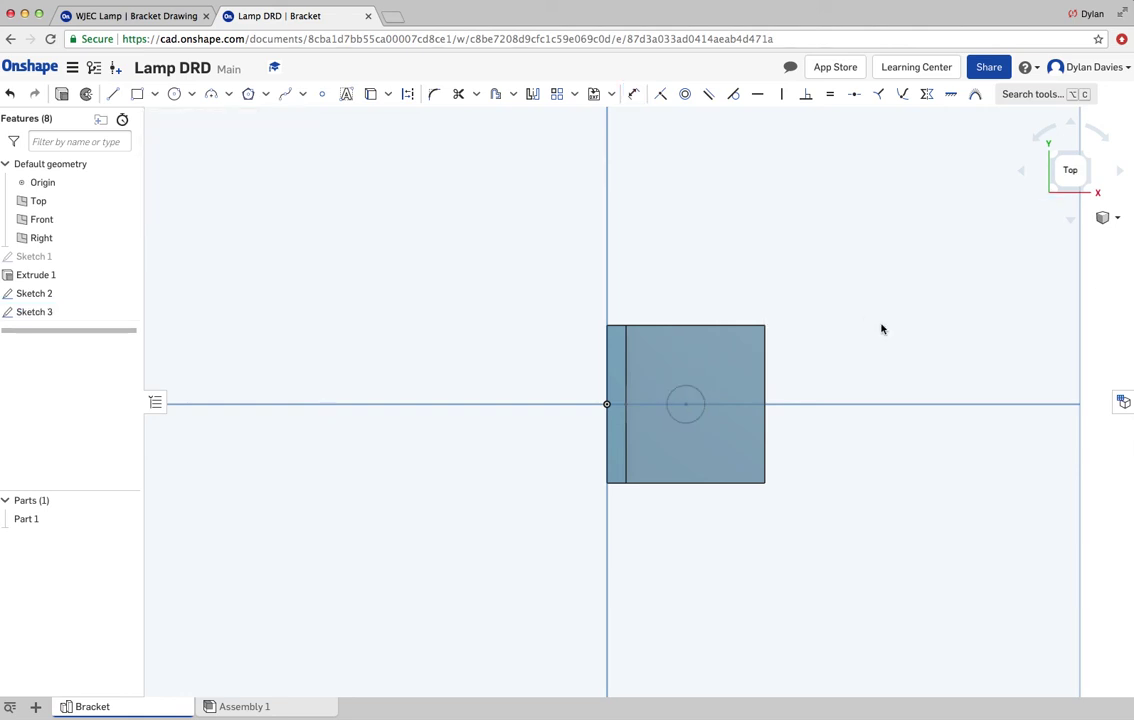
# Step: In isometric view, cut the Sketch 2 circle through the upright as Remove extrude Extrude 2
pyautogui.click(1110, 219)
pyautogui.click(1076, 240)
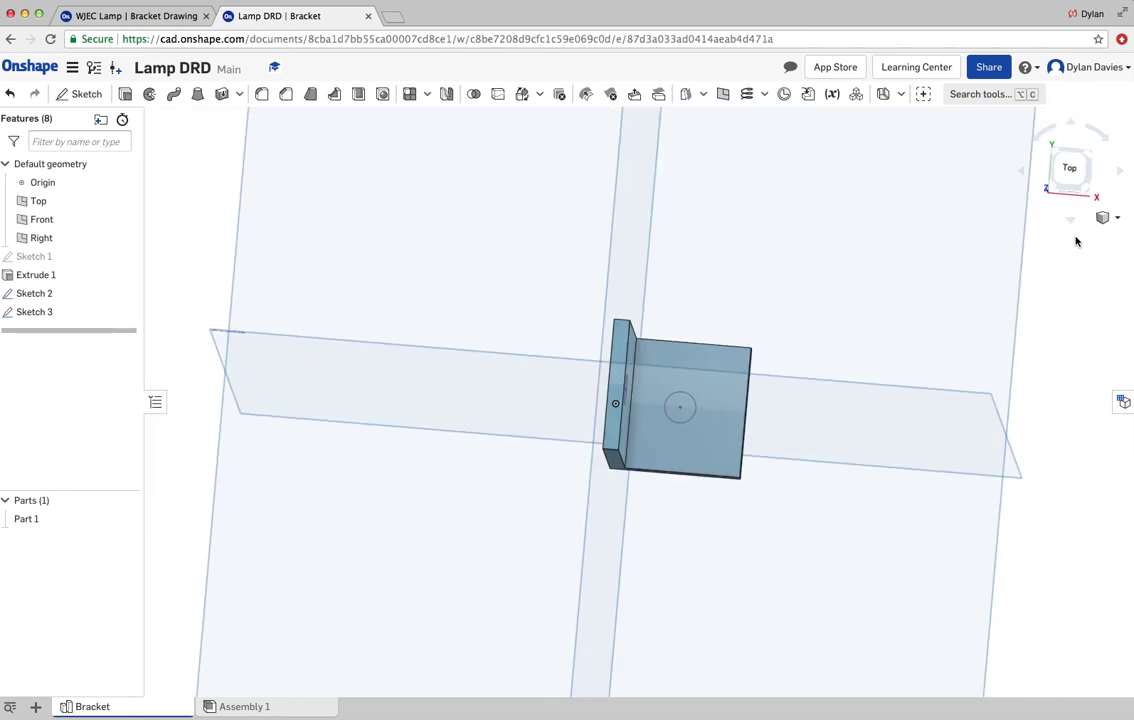
pyautogui.scroll(5, 668, 452)
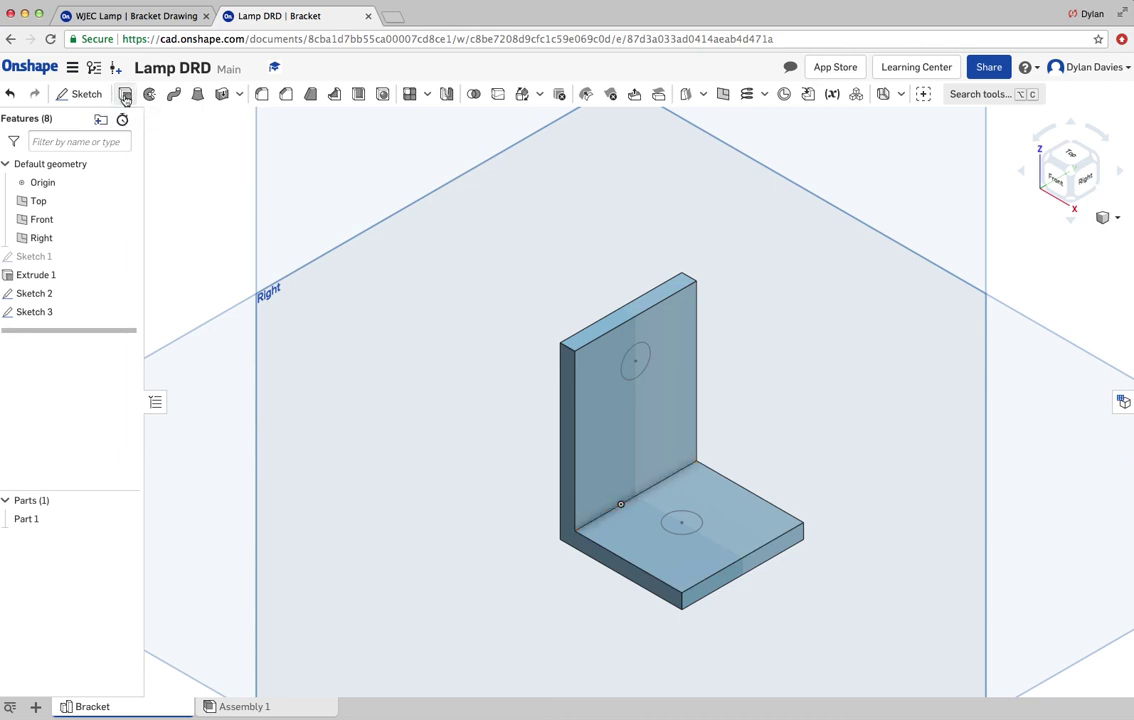
pyautogui.click(125, 96)
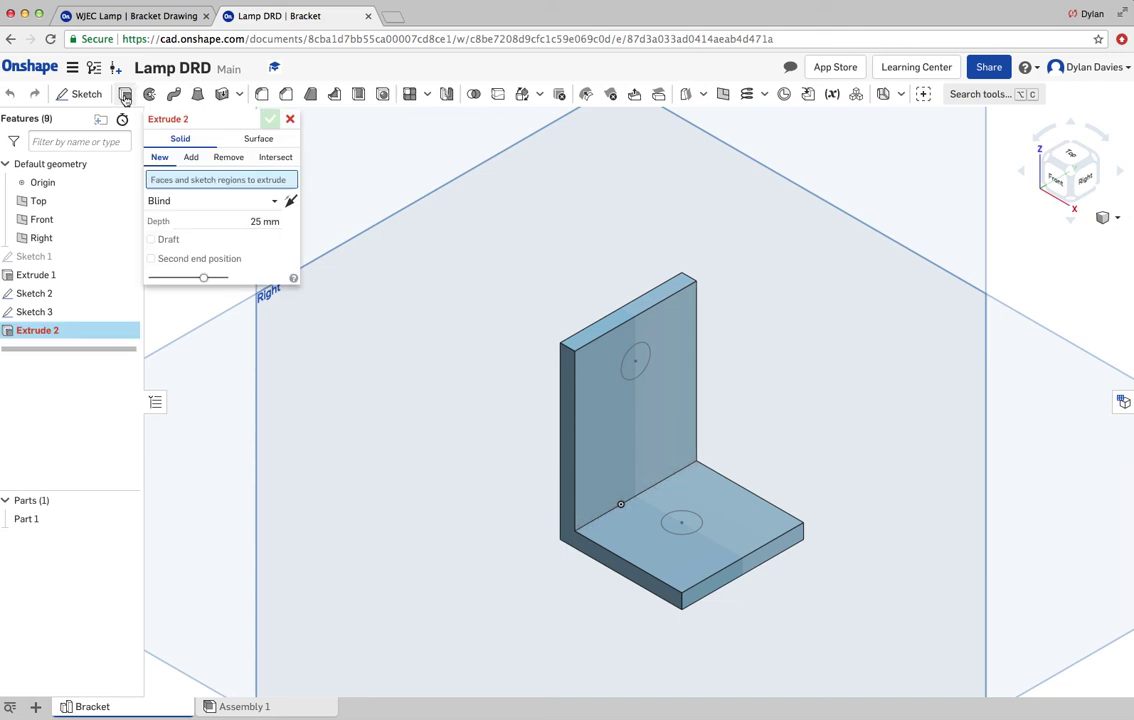
pyautogui.click(228, 158)
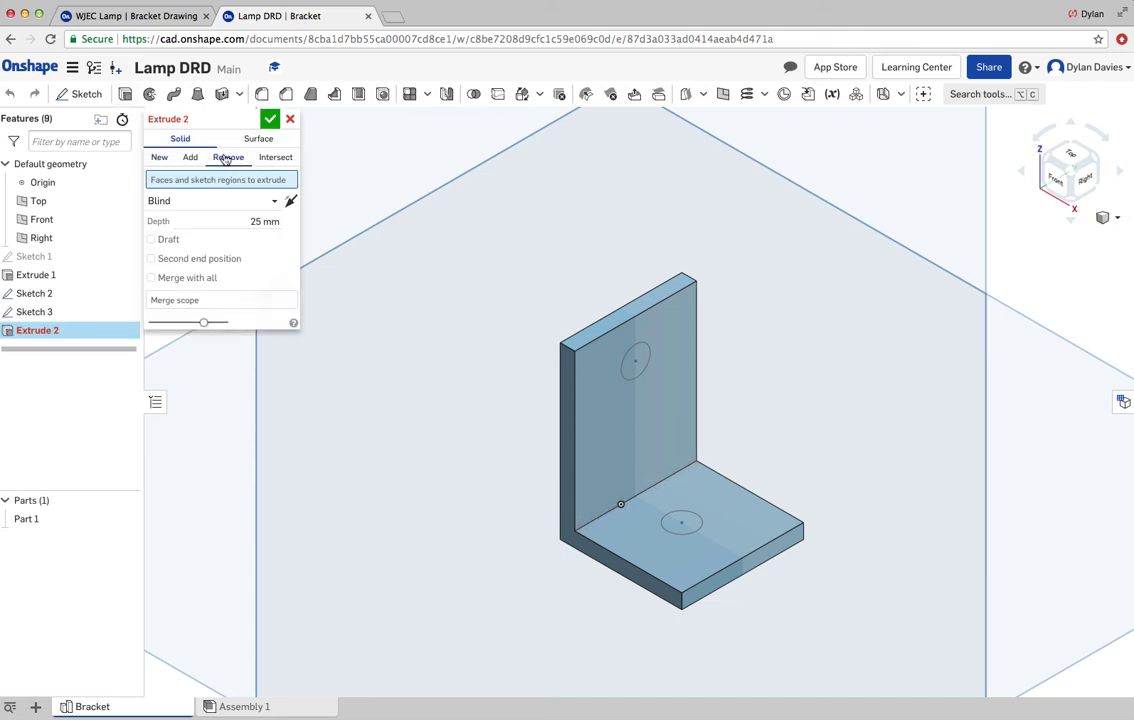
pyautogui.click(629, 379)
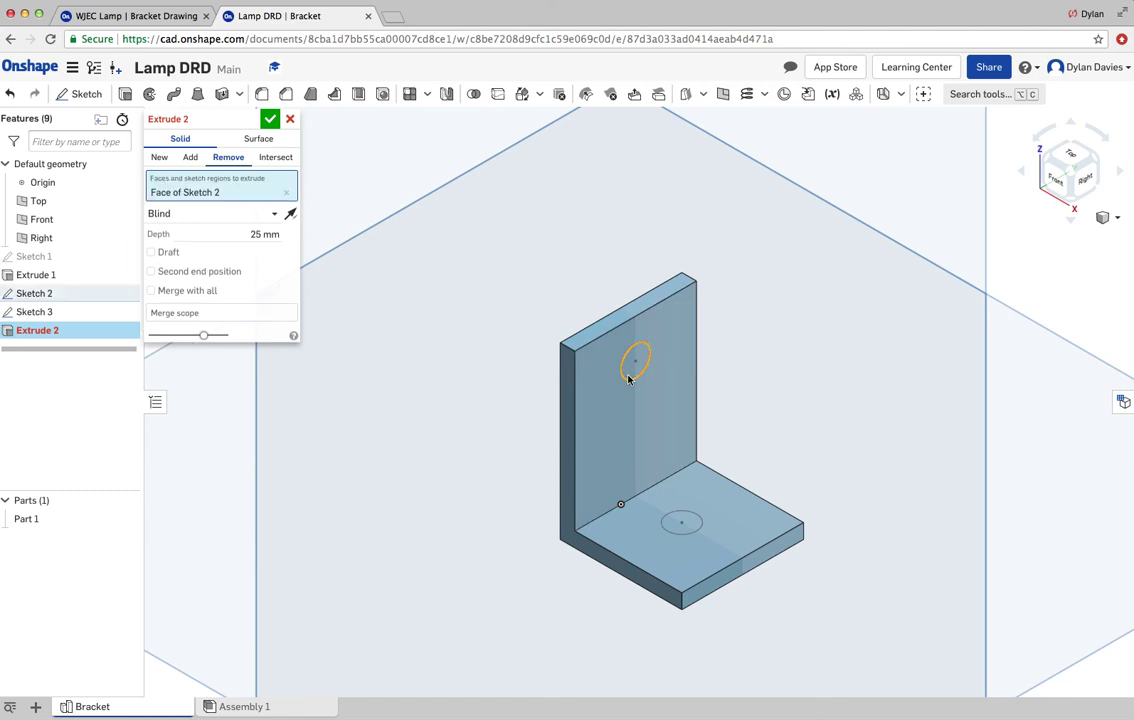
pyautogui.click(270, 121)
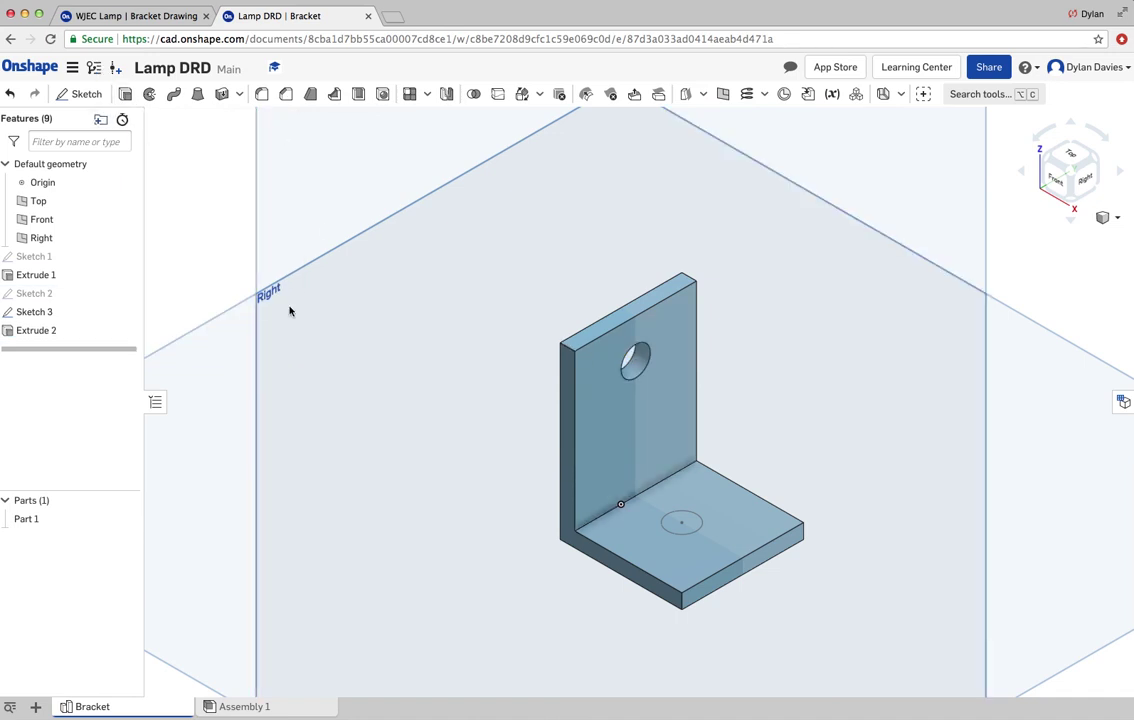
pyautogui.hotkey('shift', 'e')
# Step: Set Extrude 3 to Remove and cut the base's Sketch 3 circle through the base
pyautogui.click(230, 157)
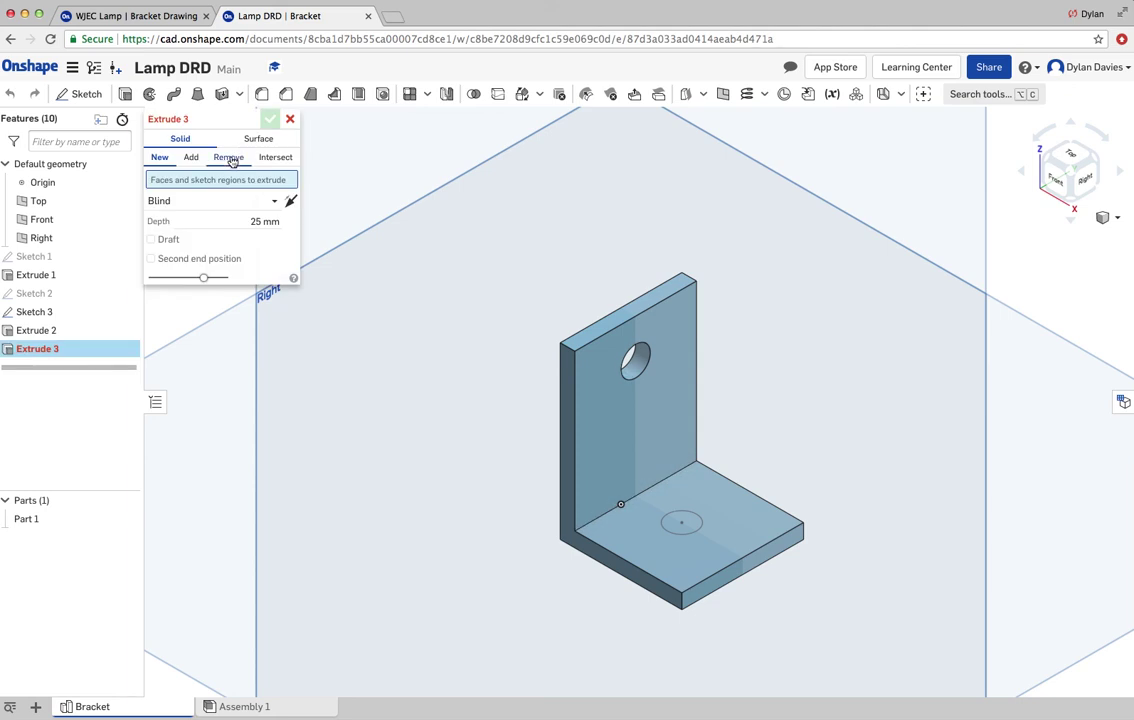
pyautogui.click(691, 535)
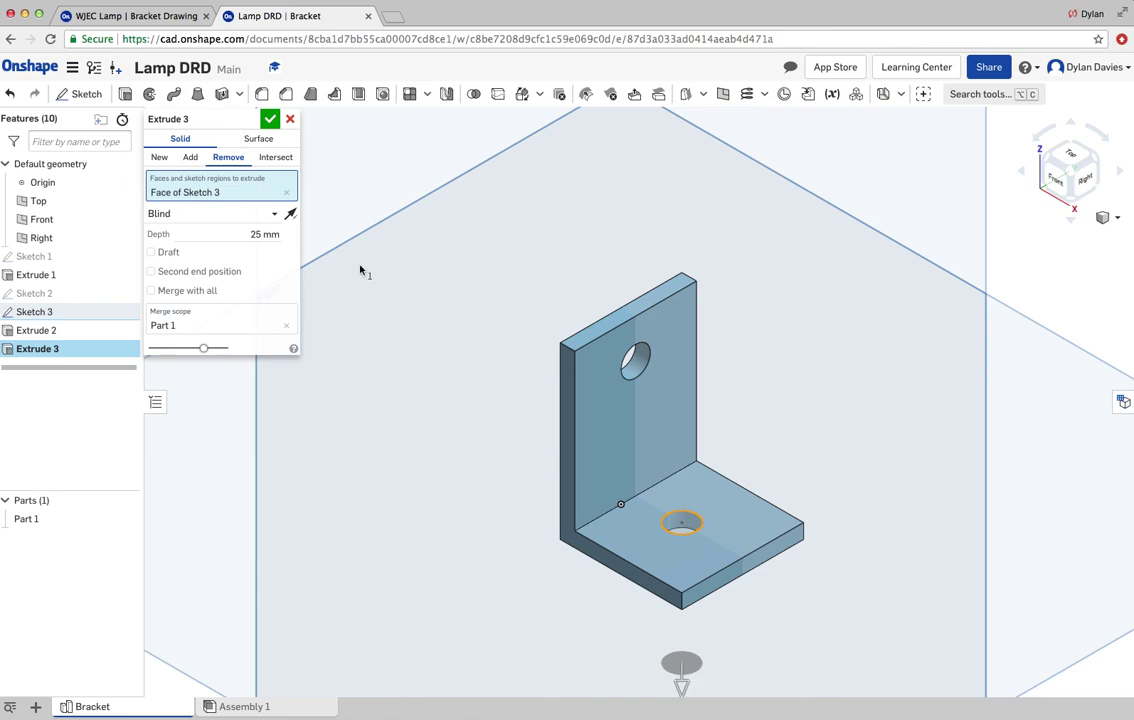
pyautogui.click(270, 120)
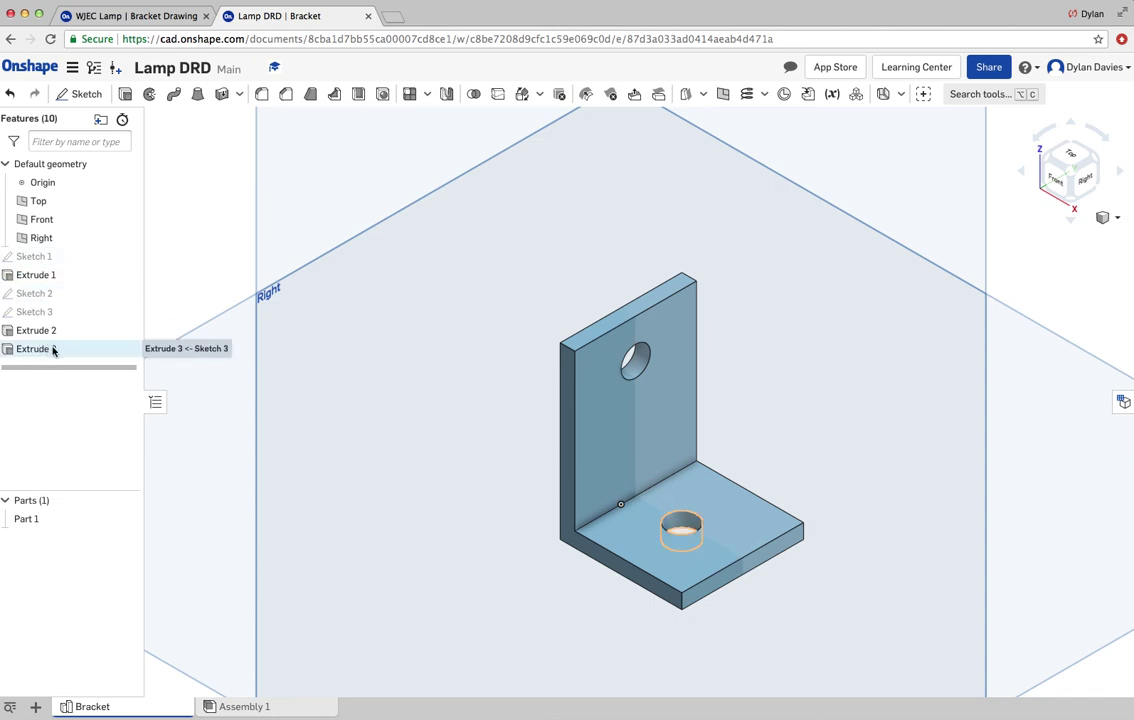
pyautogui.click(155, 18)
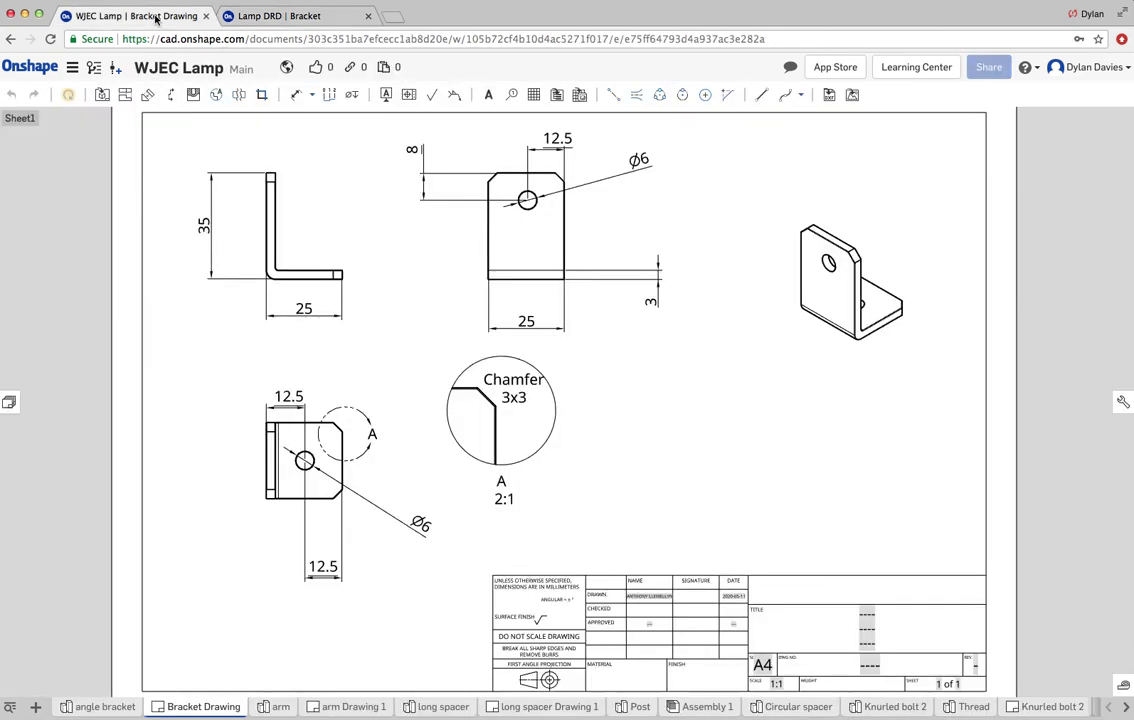
pyautogui.click(490, 225)
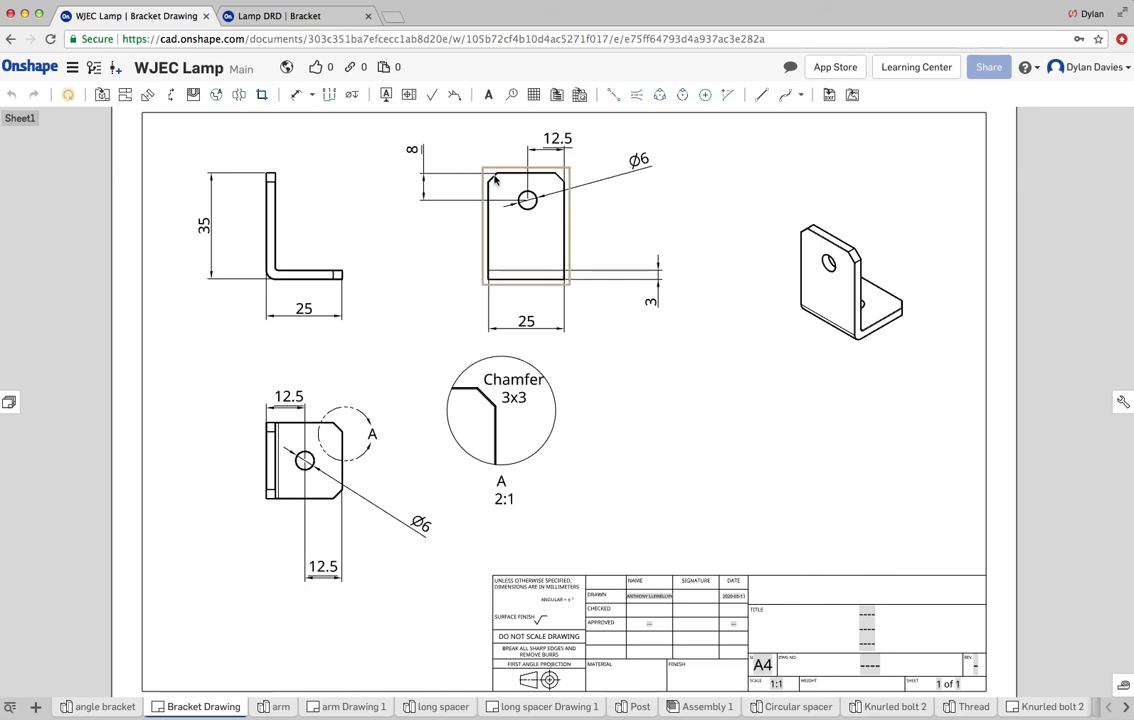
pyautogui.click(858, 258)
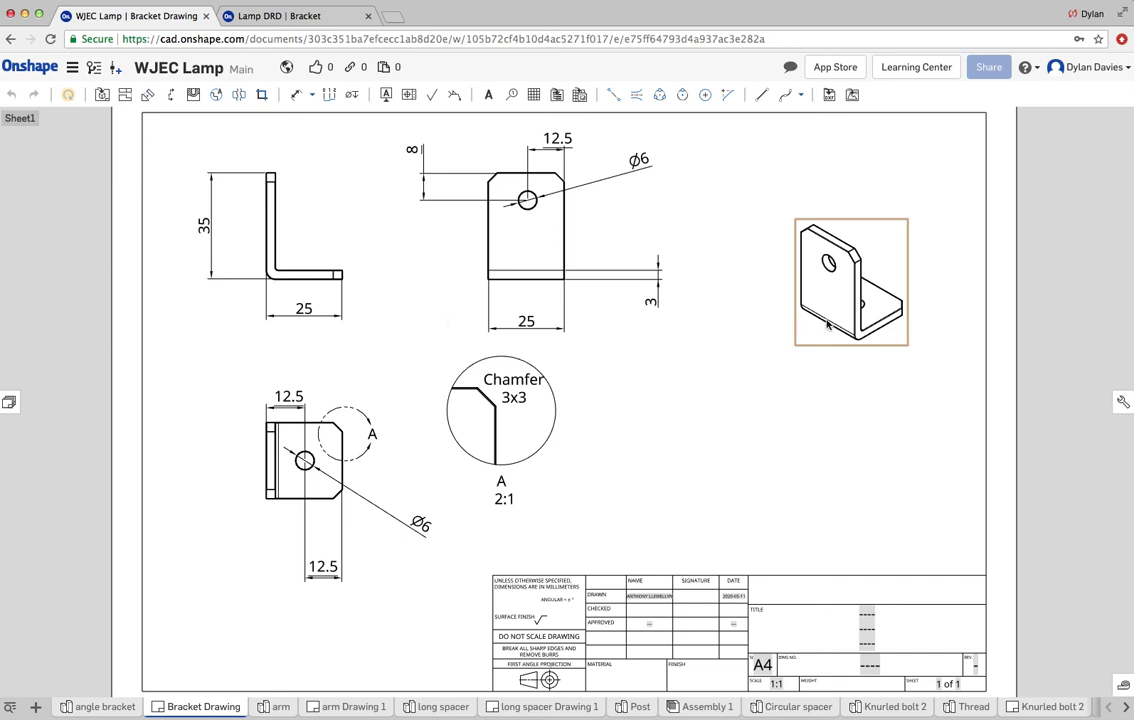
pyautogui.click(270, 280)
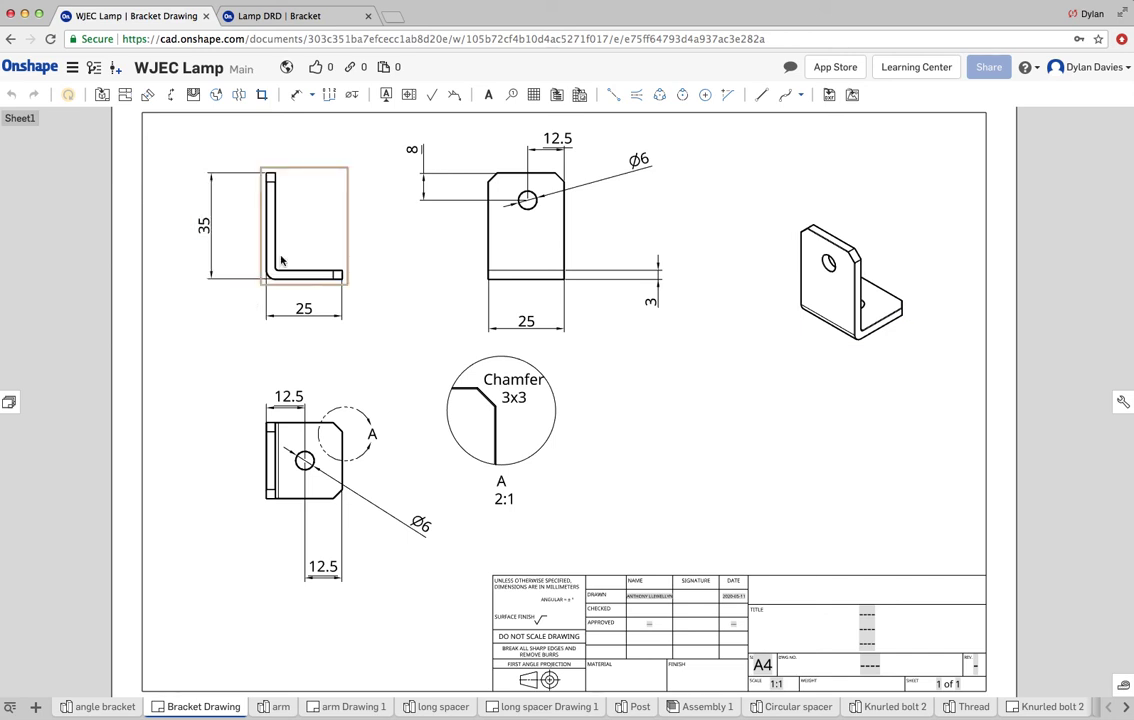
pyautogui.click(284, 17)
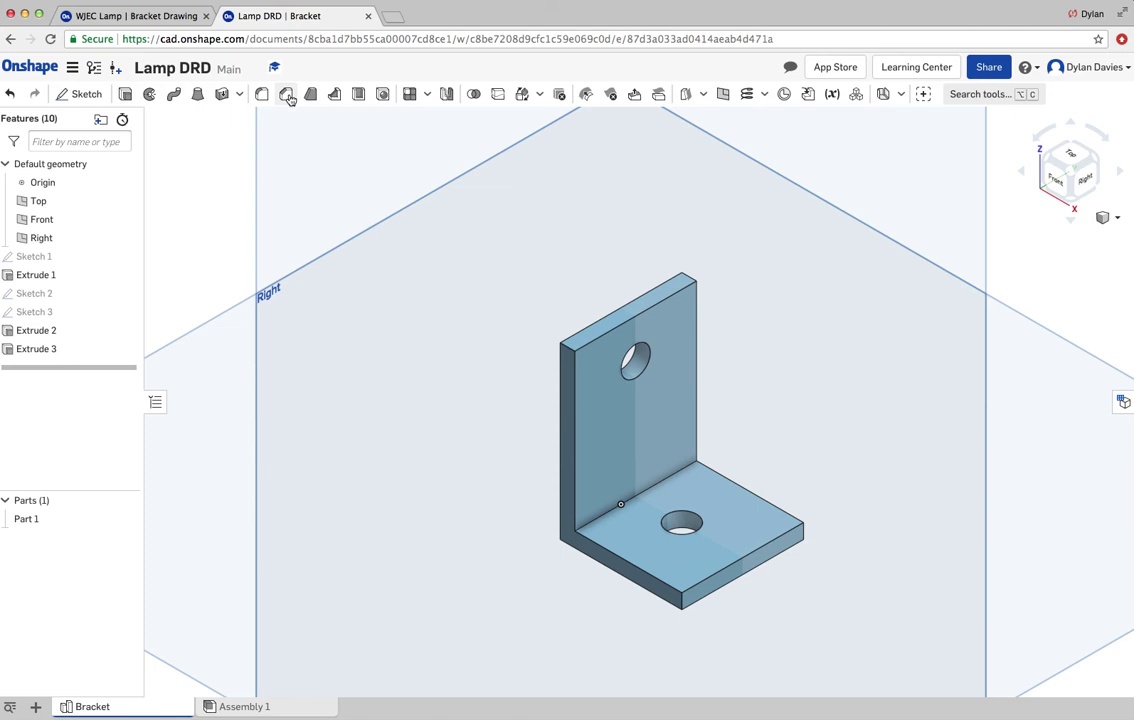
# Step: Start a chamfer and select the four outer corner edges of the upright and base
pyautogui.click(286, 95)
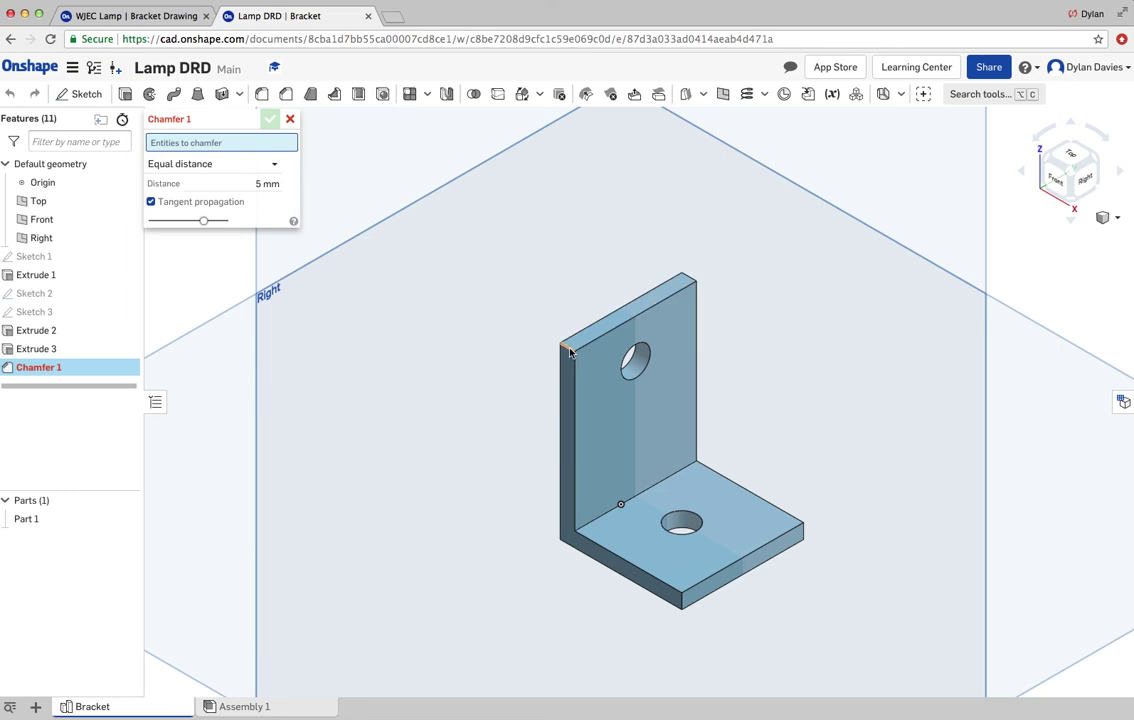
pyautogui.click(574, 352)
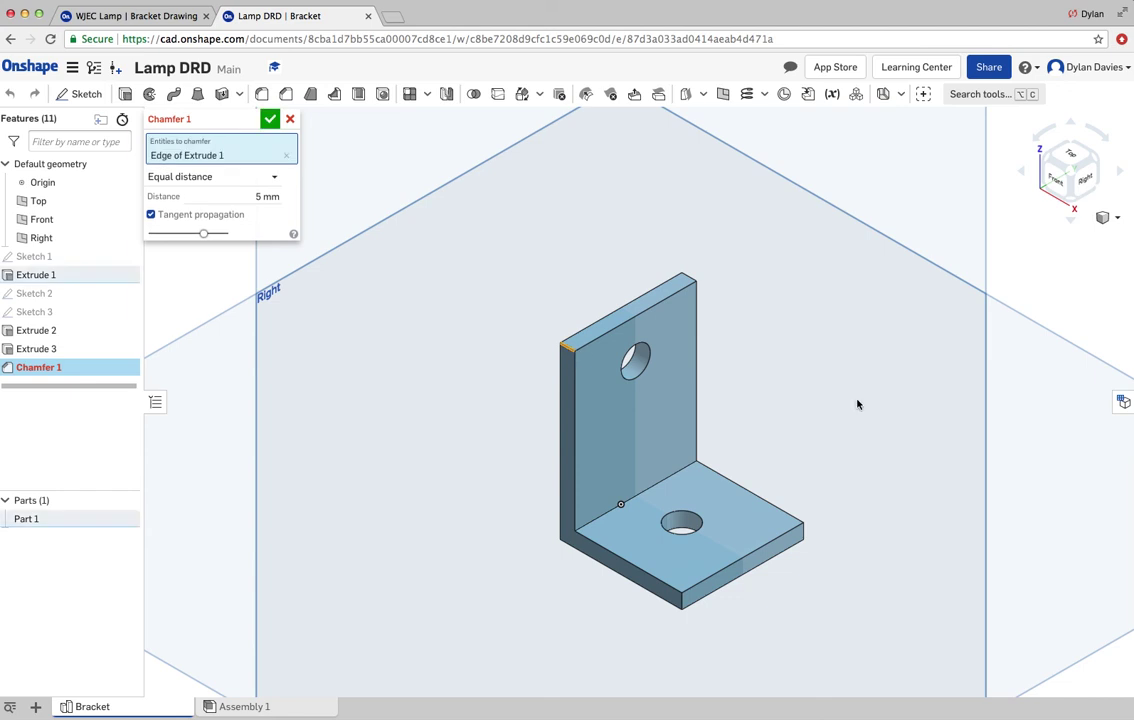
pyautogui.click(683, 603)
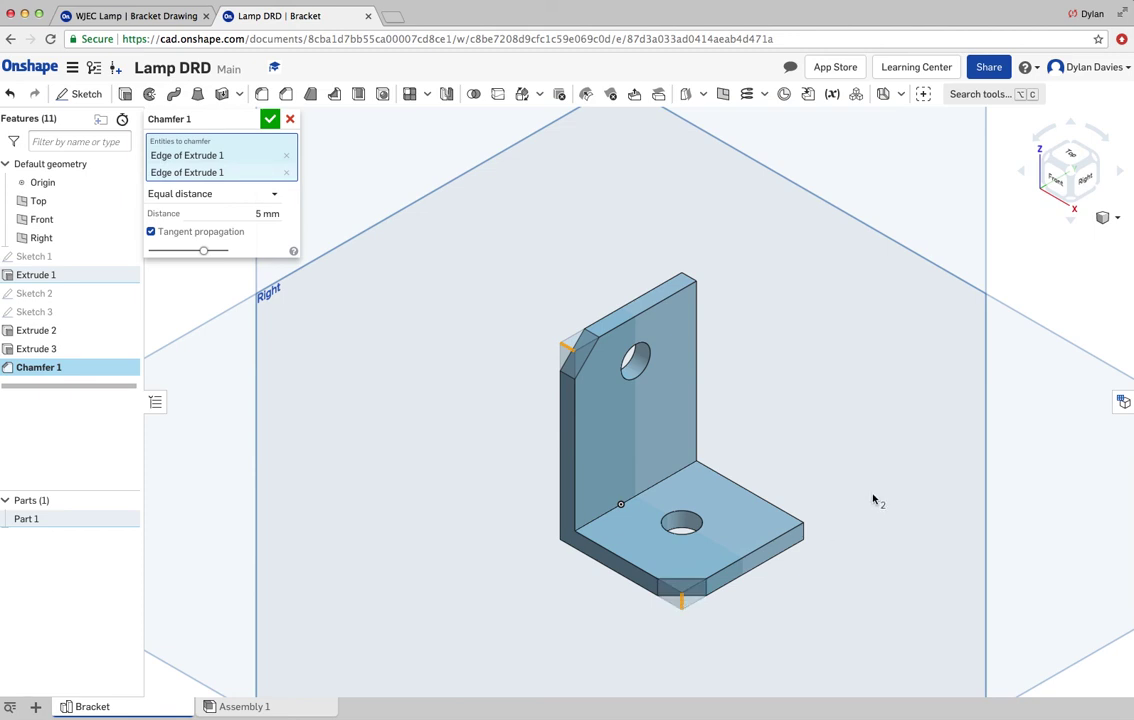
pyautogui.moveTo(878, 499); pyautogui.dragTo(810, 527, button='right')
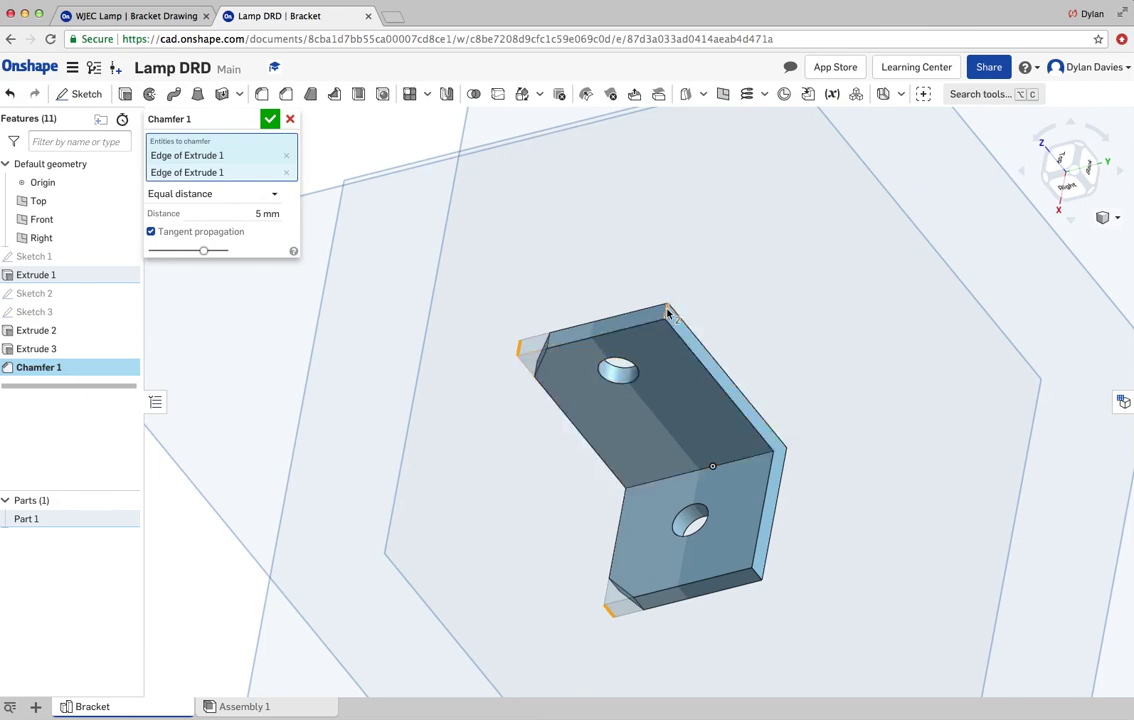
pyautogui.click(775, 545)
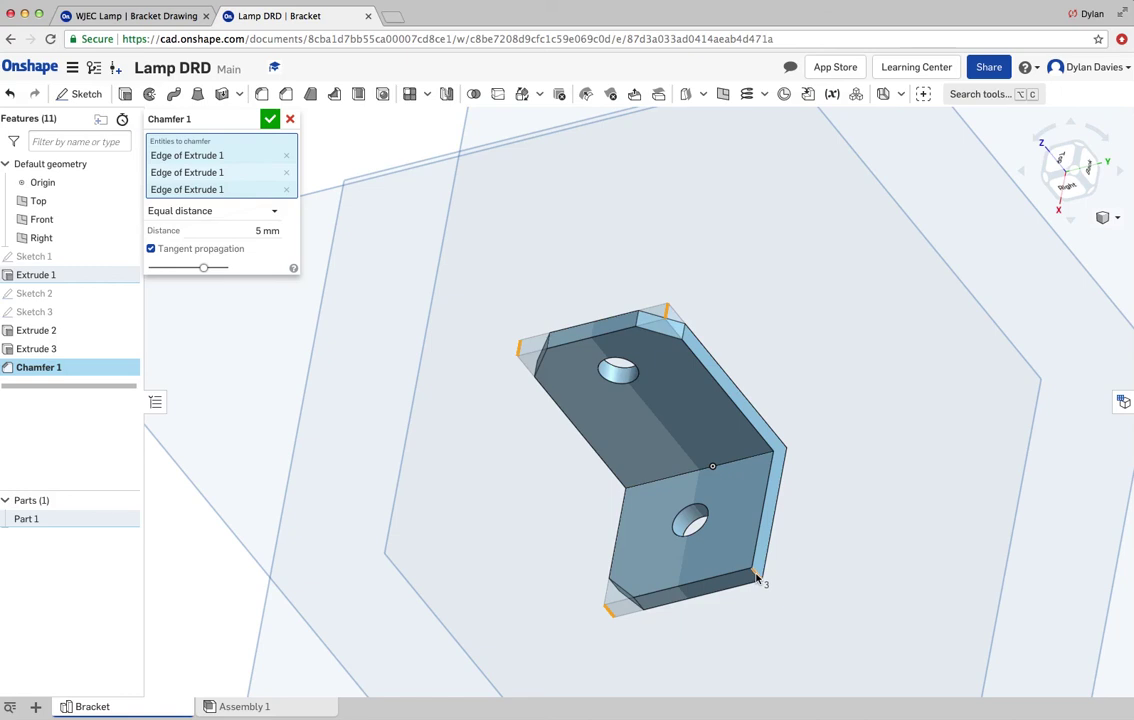
pyautogui.click(757, 577)
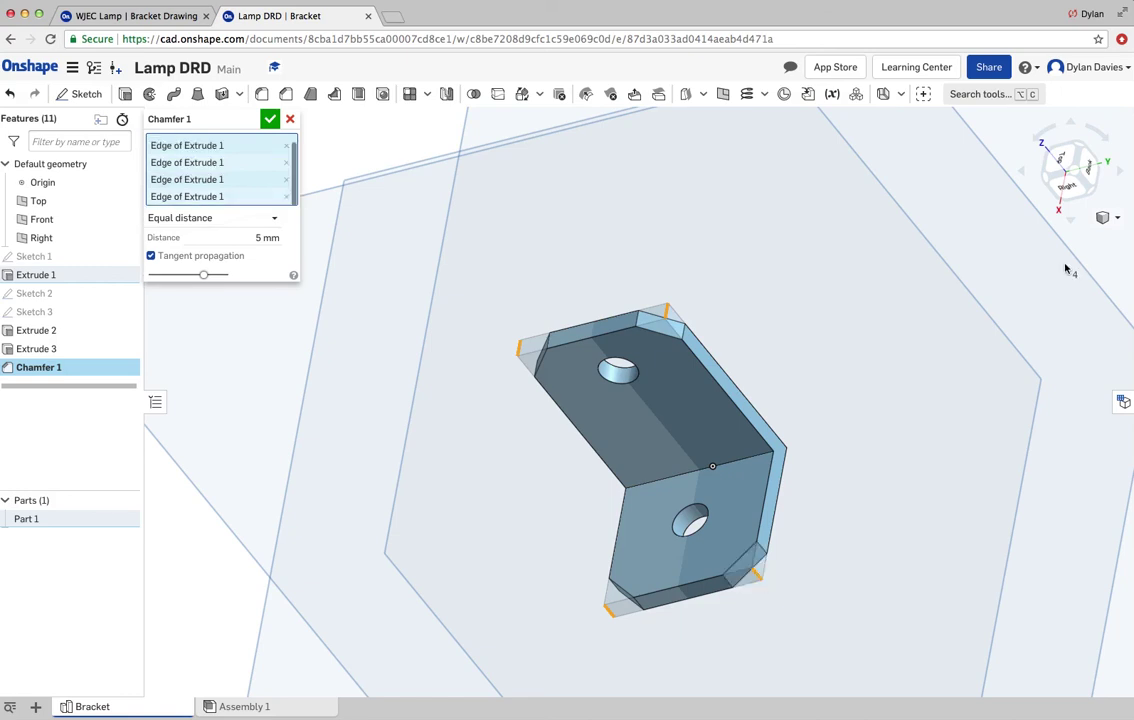
# Step: Set the chamfer distance to 2.5 mm and finish Chamfer 1
pyautogui.click(1106, 219)
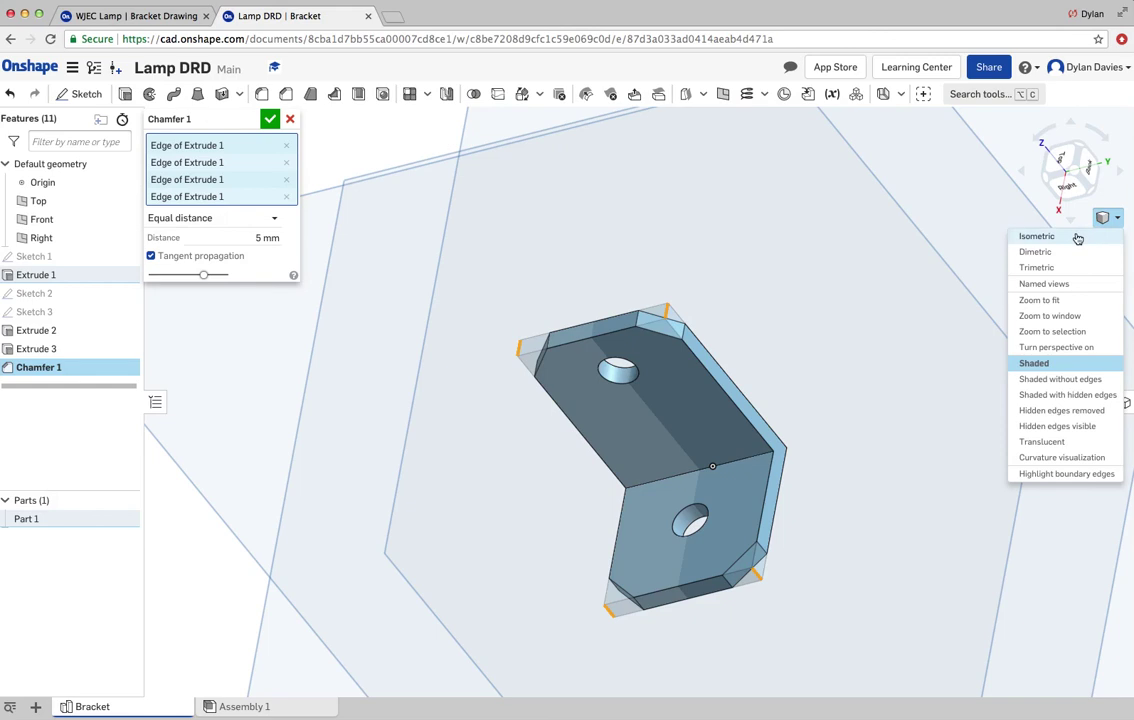
pyautogui.click(1037, 237)
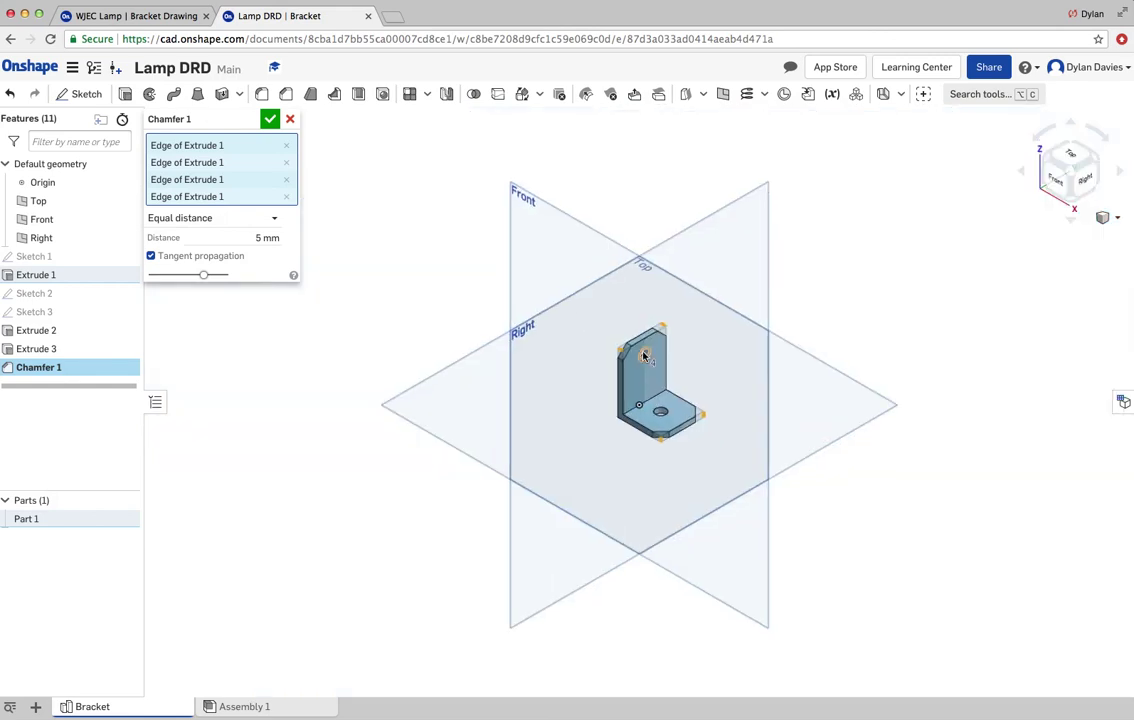
pyautogui.scroll(5, 636, 358)
pyautogui.scroll(3, 636, 358)
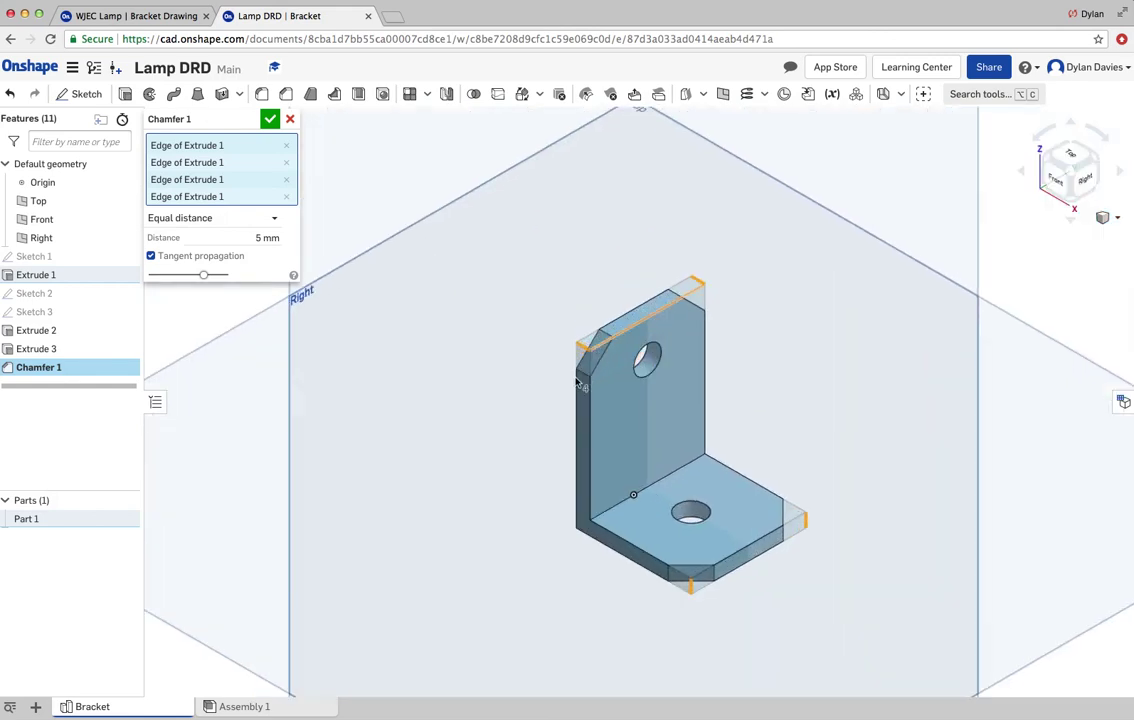
pyautogui.click(258, 238)
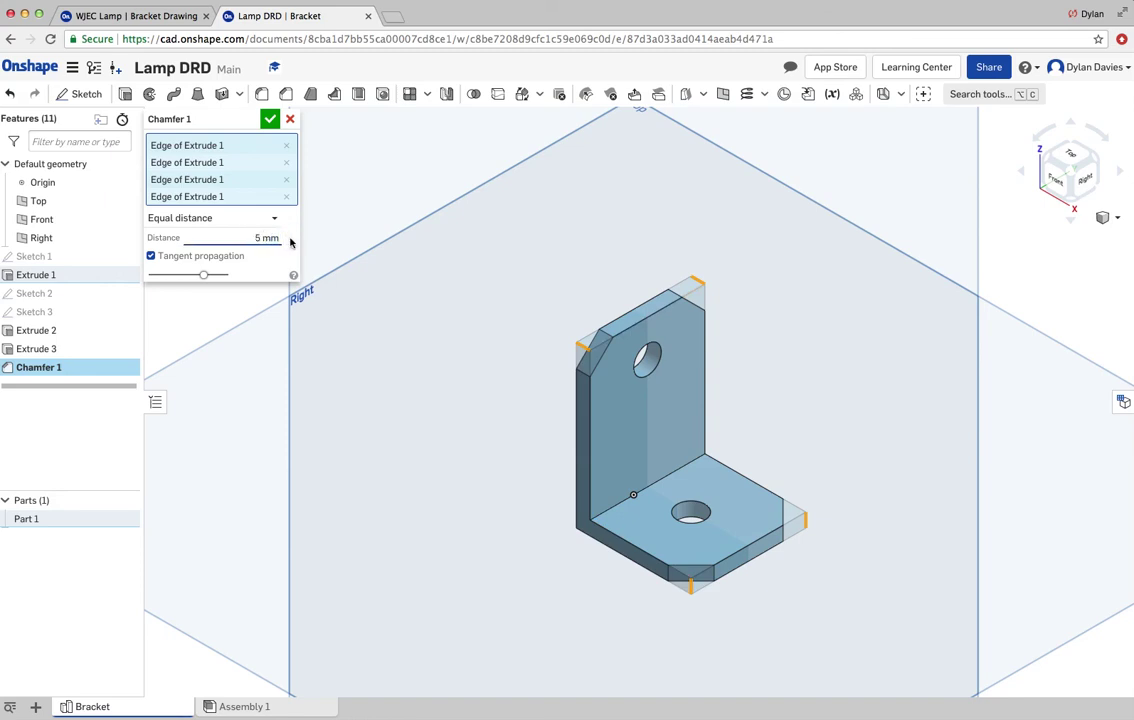
pyautogui.write('2')
pyautogui.press('Return')
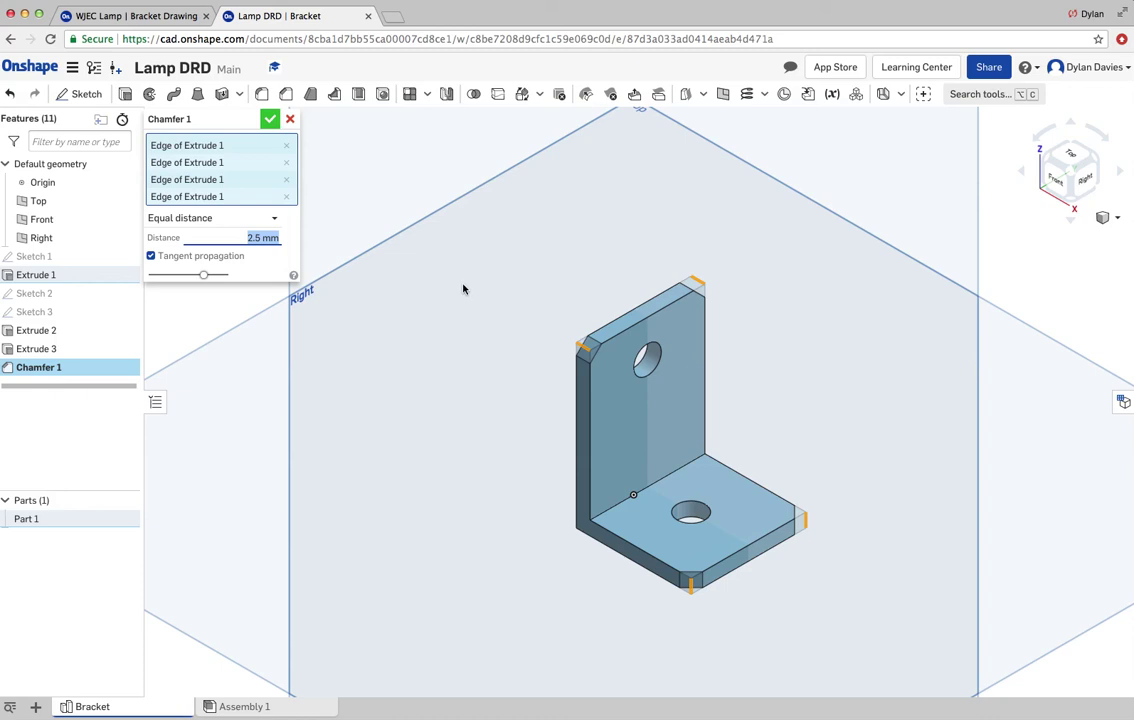
pyautogui.press('Return')
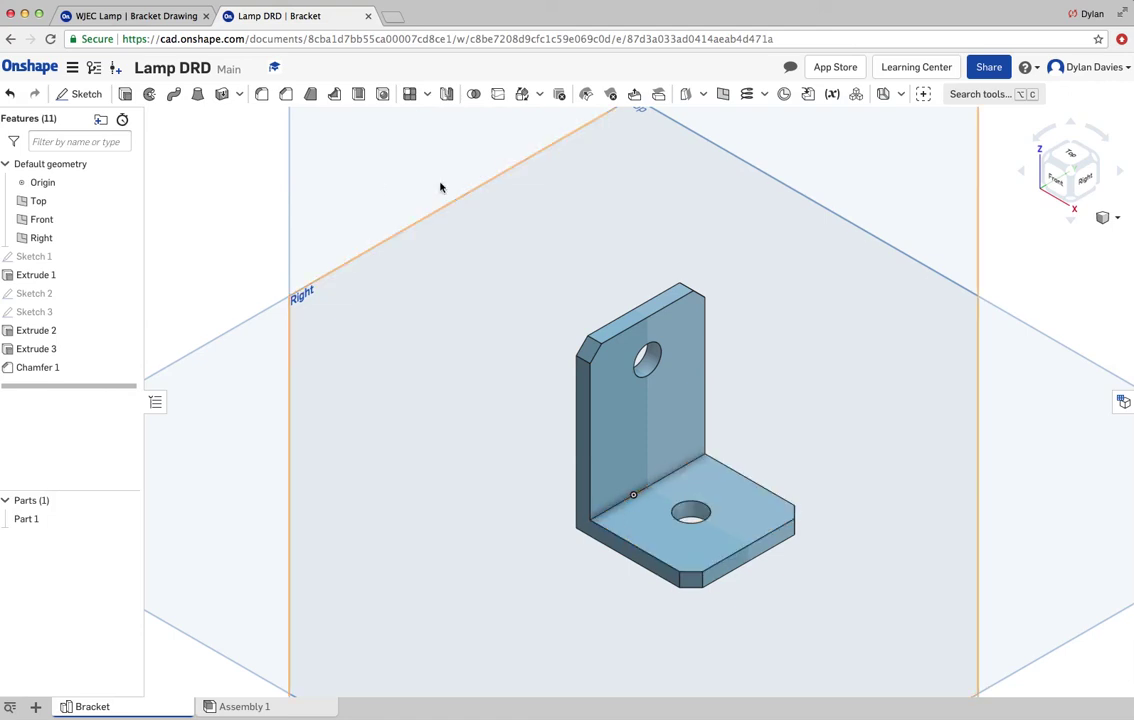
# Step: Zoom toward the bend and open a new Fillet 1 feature with its default 5 mm radius
pyautogui.scroll(1, 590, 530)
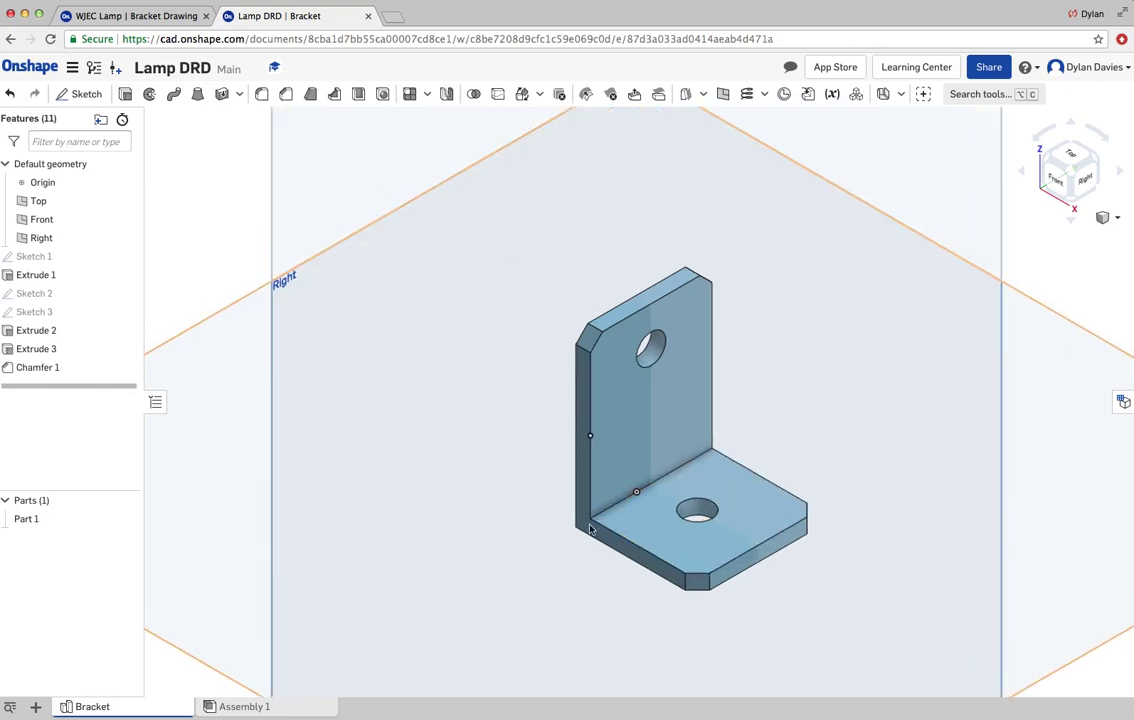
pyautogui.scroll(5, 591, 525)
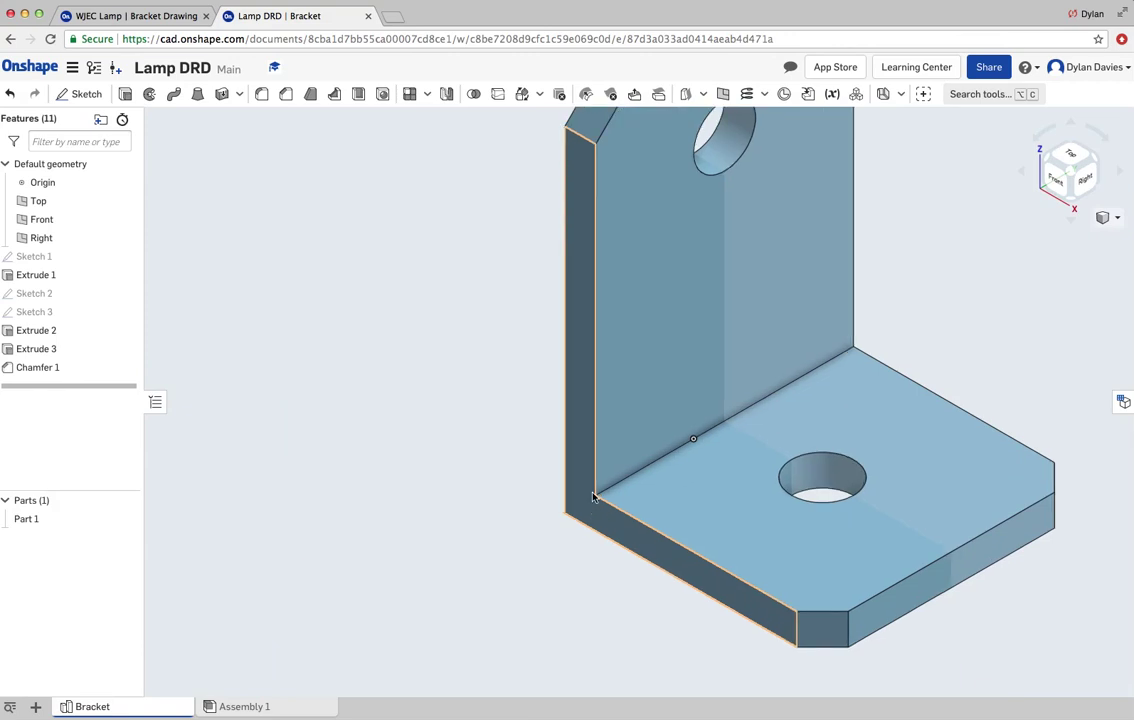
pyautogui.moveTo(594, 496)
pyautogui.mouseDown(button='right')
pyautogui.moveTo(640, 481)
pyautogui.moveTo(648, 501)
pyautogui.moveTo(607, 481)
pyautogui.mouseUp(button='right')
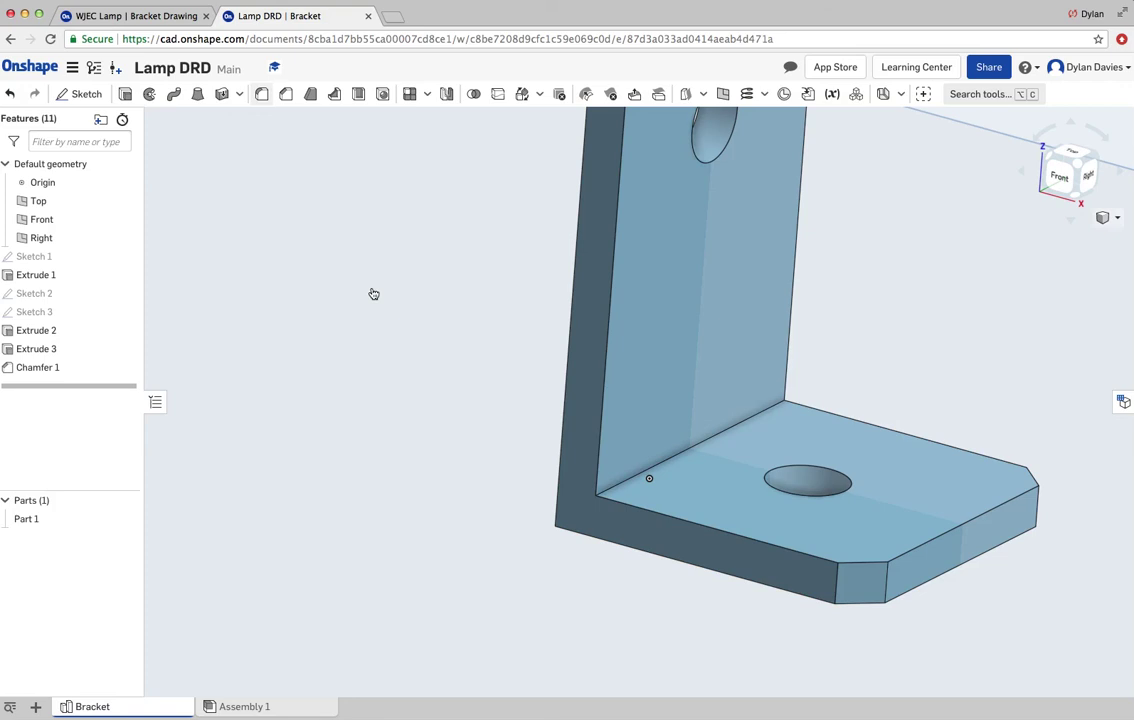
pyautogui.hotkey('shift', 'f')
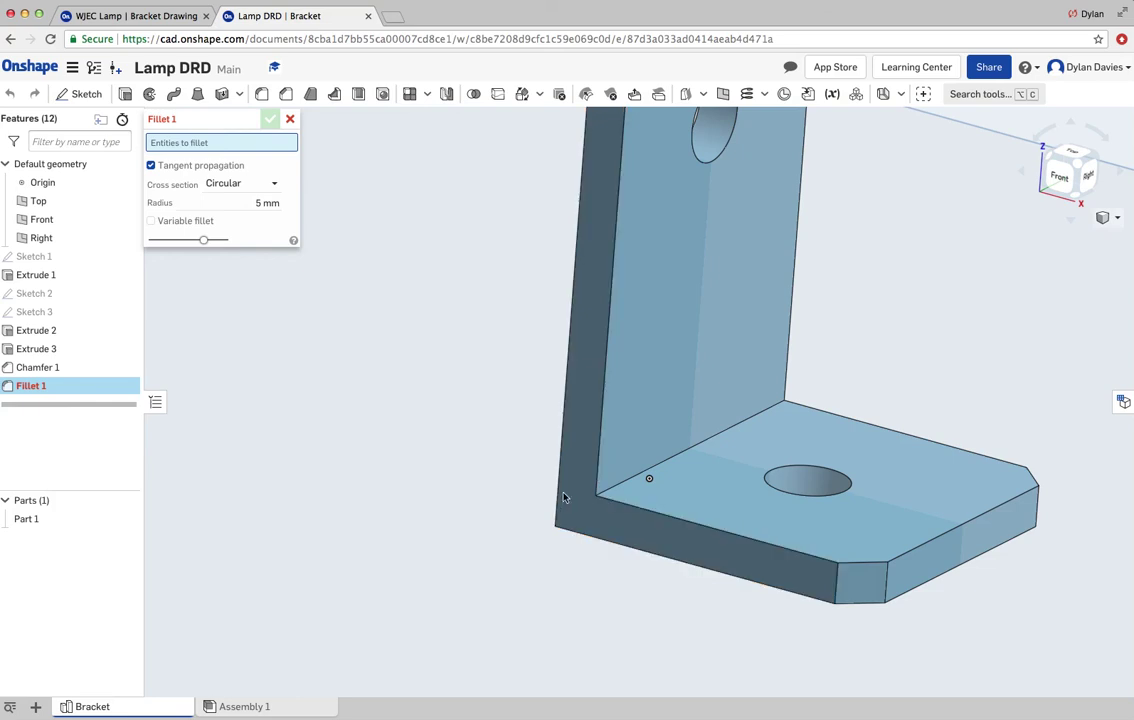
# Step: Apply Fillet 1 to the outer bend edge with a 3 mm radius
pyautogui.moveTo(562, 496); pyautogui.dragTo(608, 474, button='right')
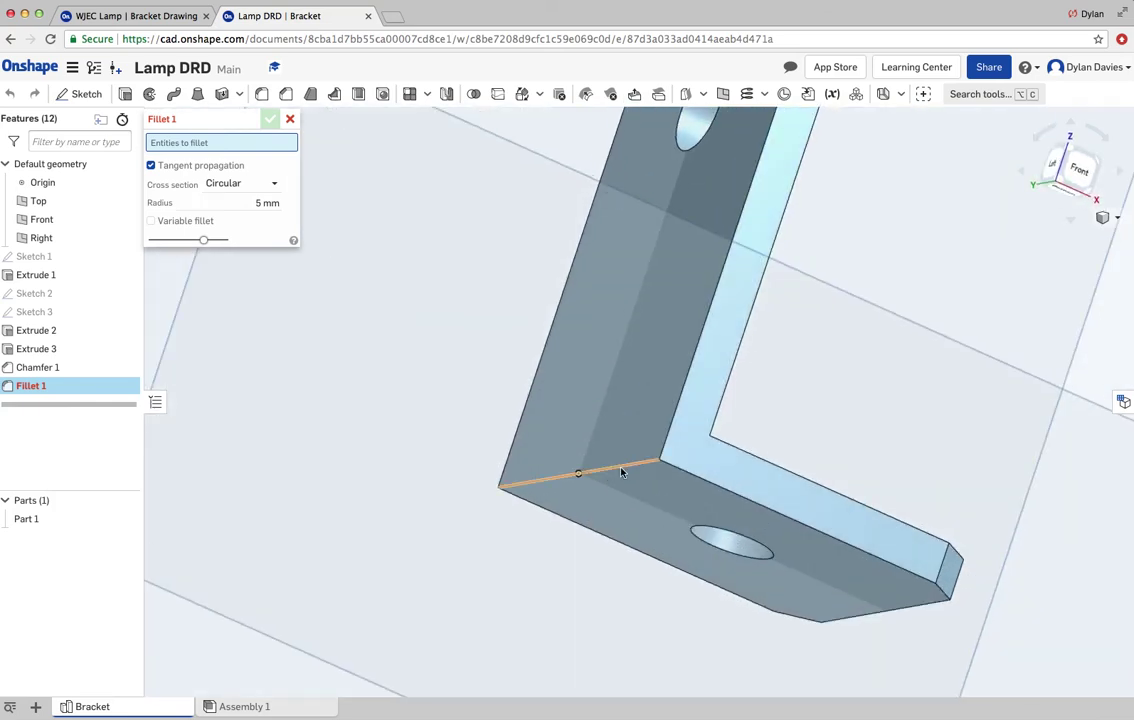
pyautogui.click(621, 472)
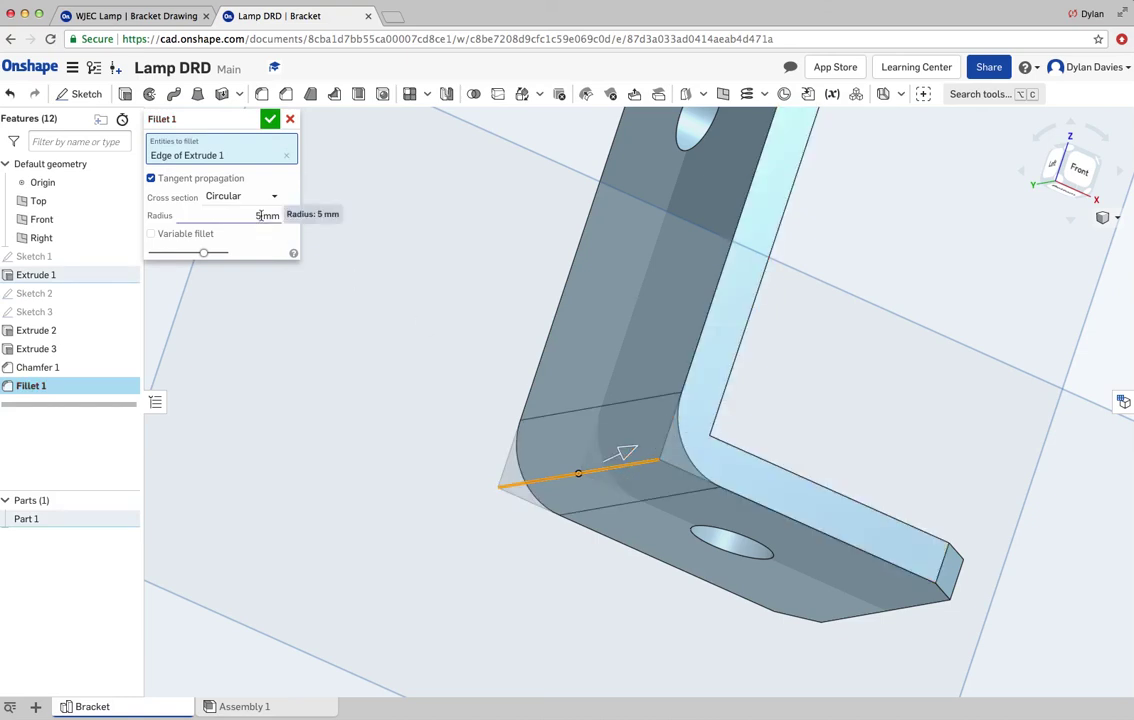
pyautogui.click(1083, 177)
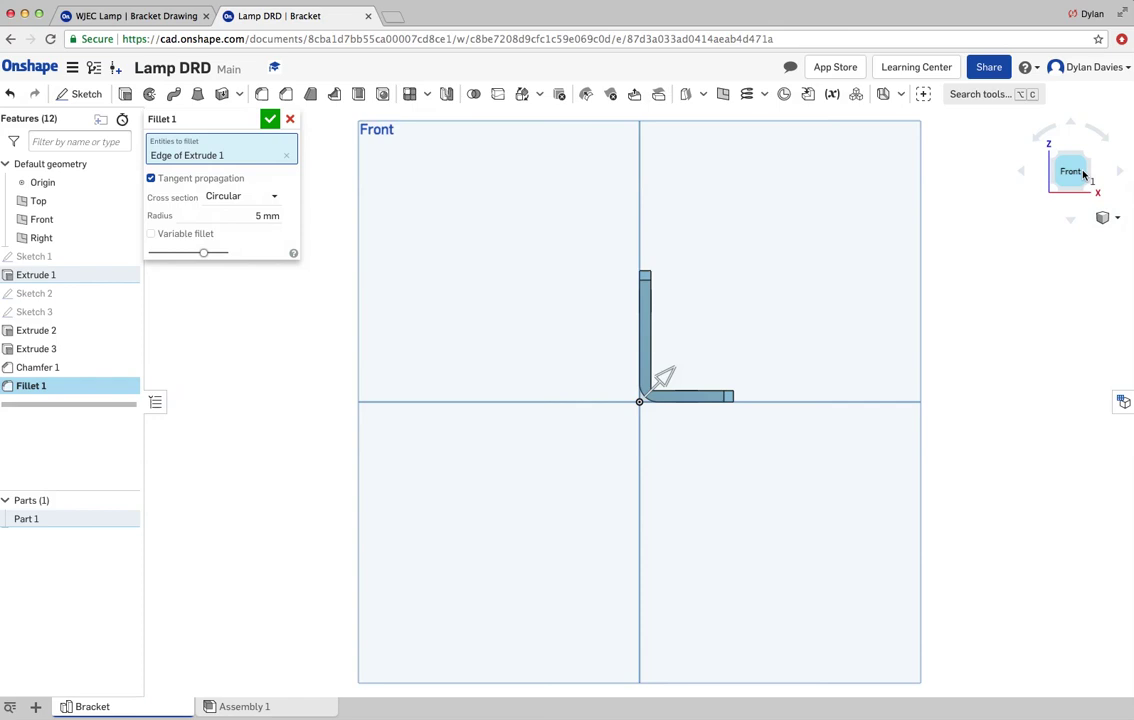
pyautogui.scroll(5, 624, 377)
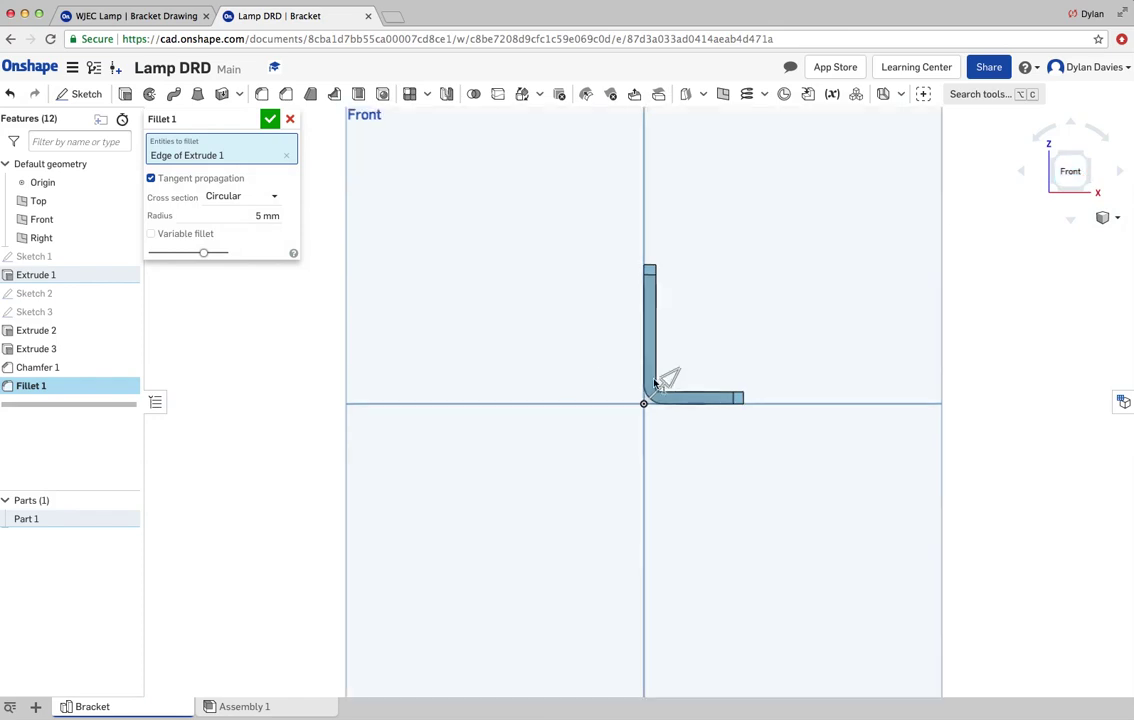
pyautogui.click(278, 216)
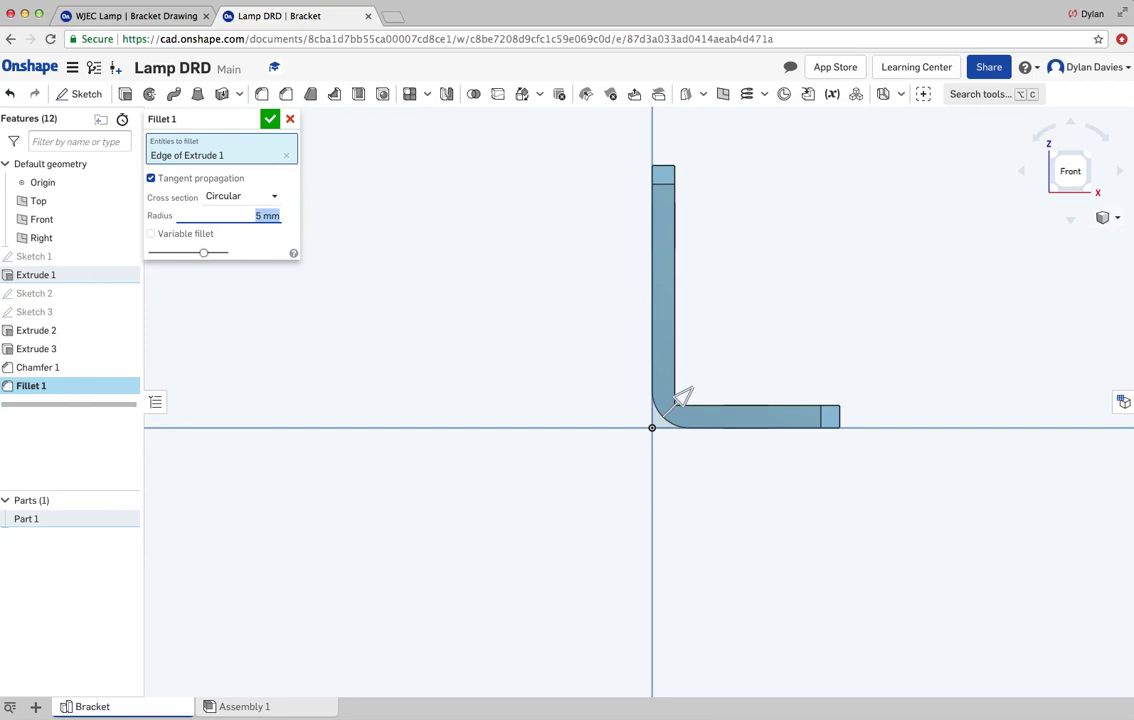
pyautogui.write('3')
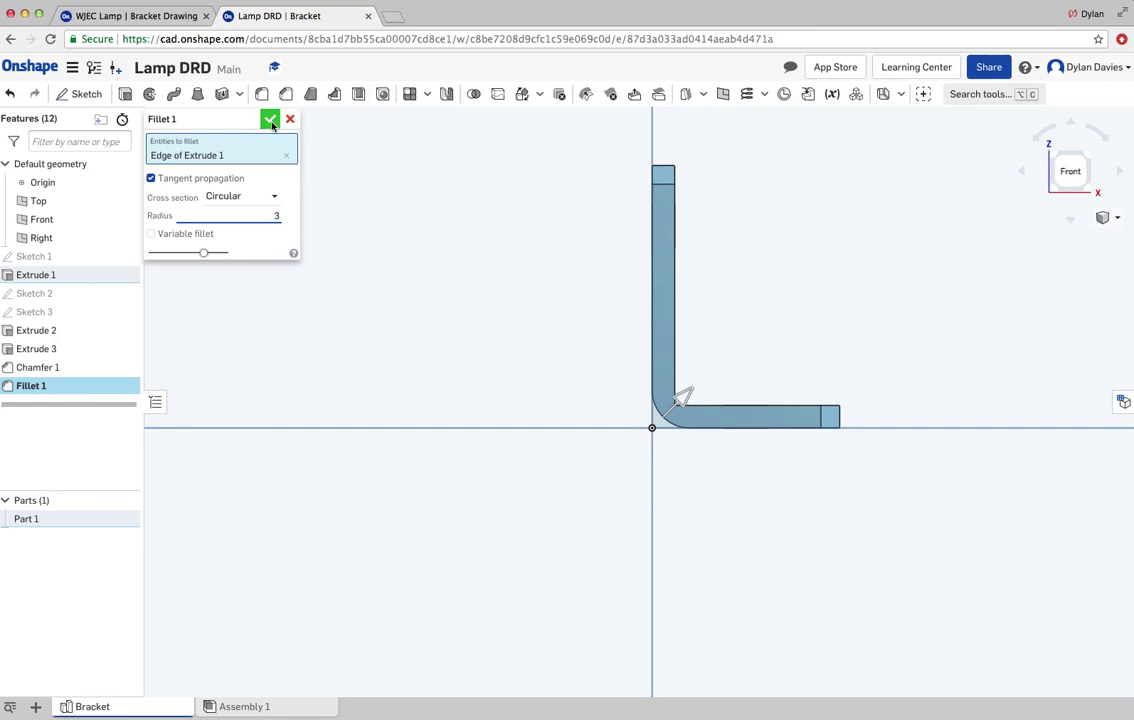
pyautogui.press('Return')
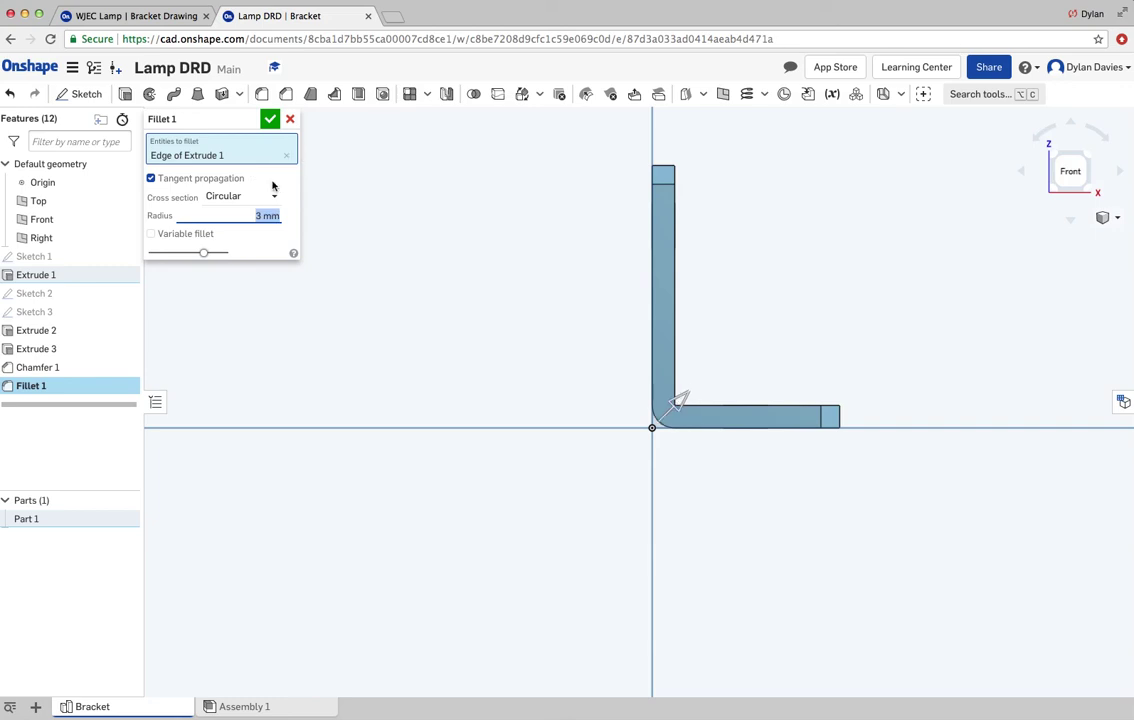
pyautogui.click(270, 119)
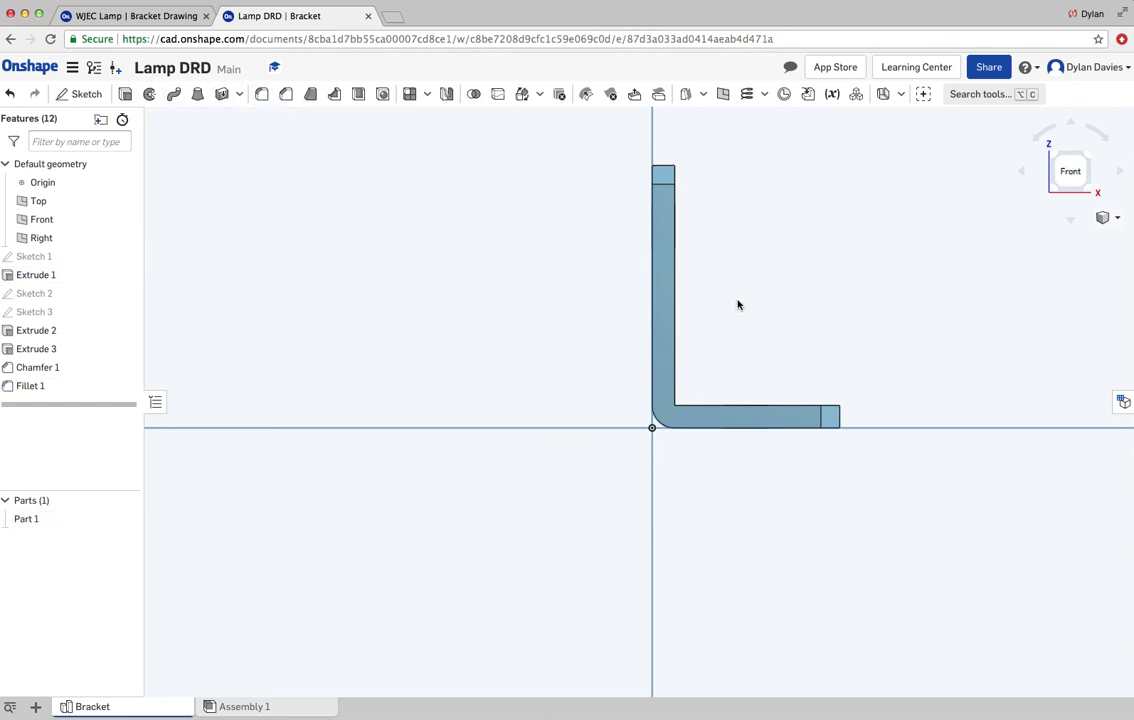
# Step: Add Fillet 2 on the inner bend edge with a 1 mm radius
pyautogui.hotkey('shift', '7')
pyautogui.hotkey('shift', 'f')
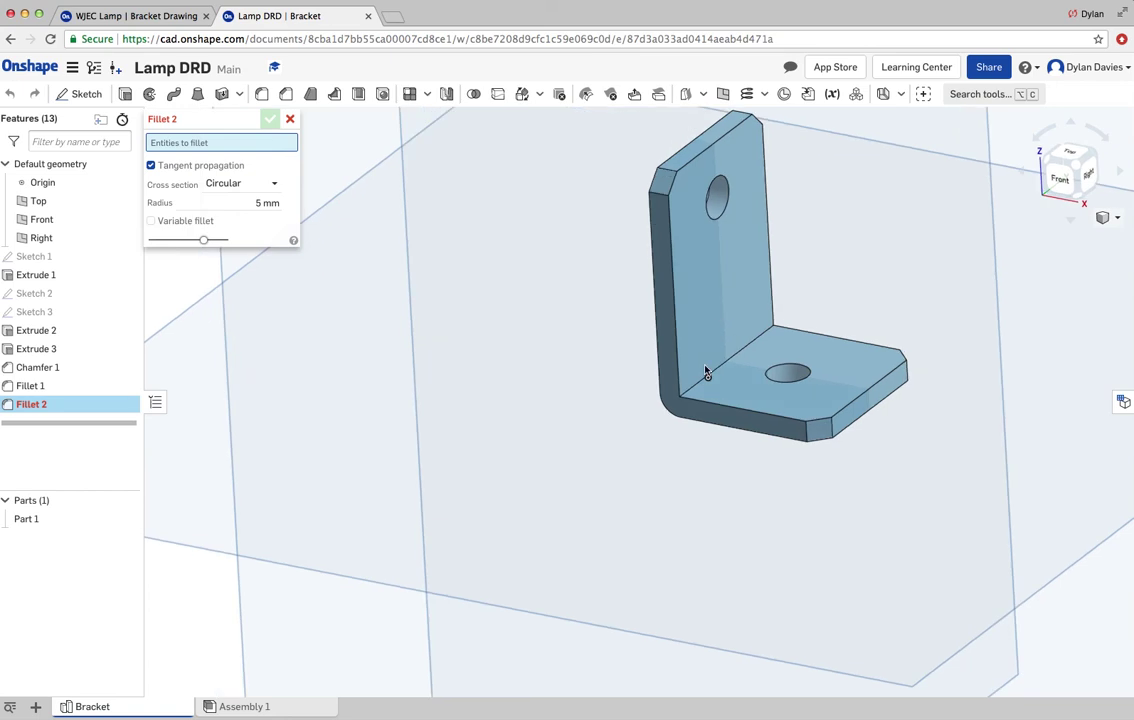
pyautogui.click(711, 376)
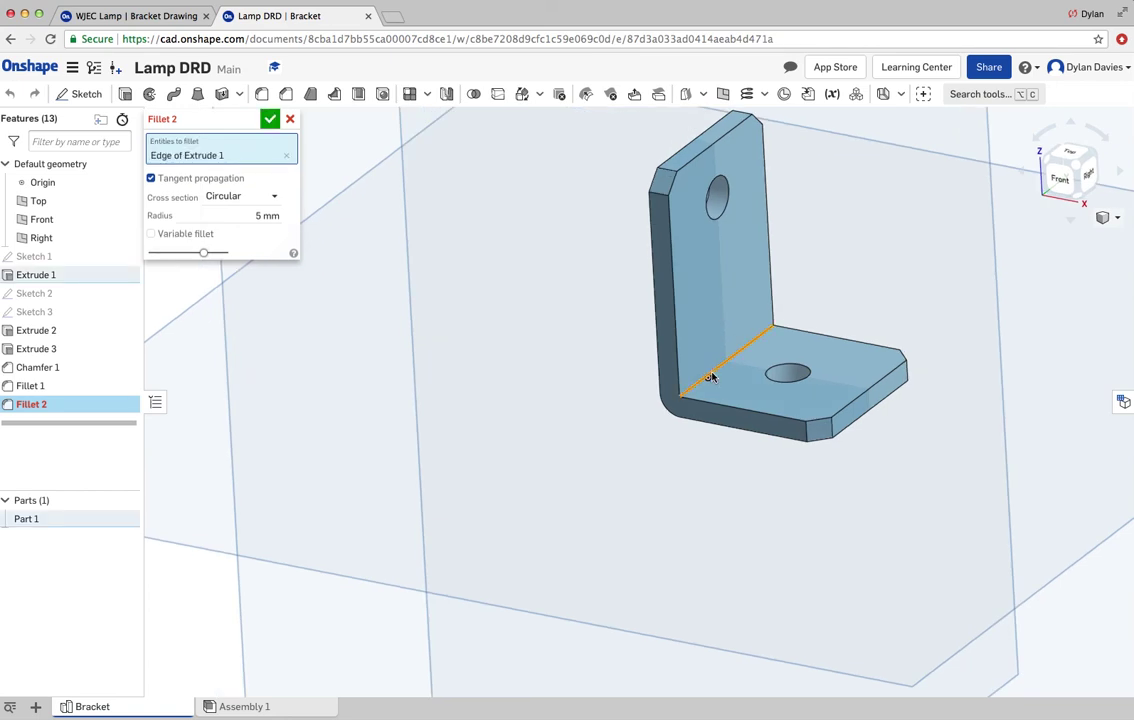
pyautogui.click(1061, 183)
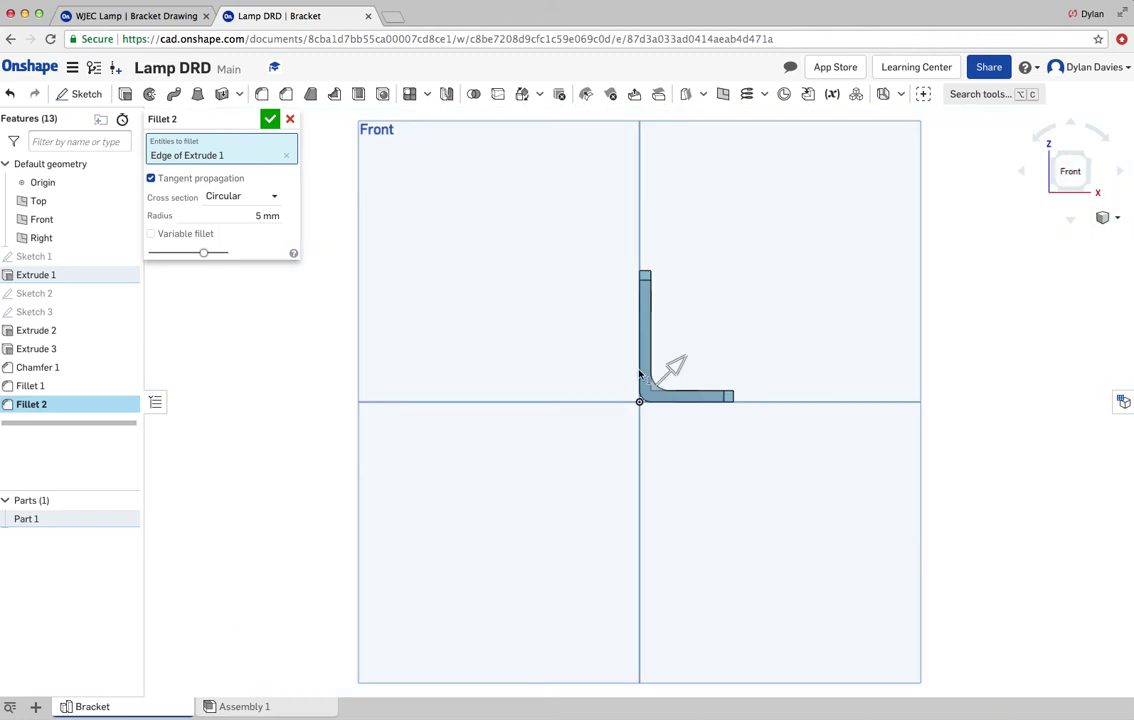
pyautogui.scroll(4, 641, 398)
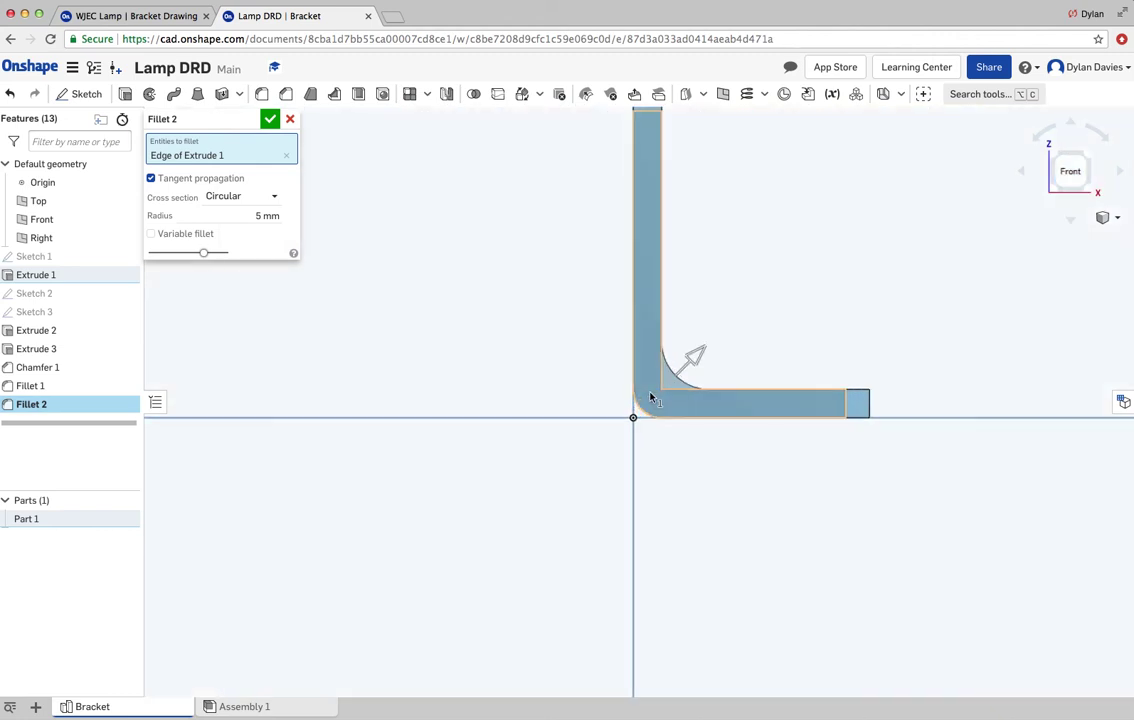
pyautogui.scroll(5, 648, 394)
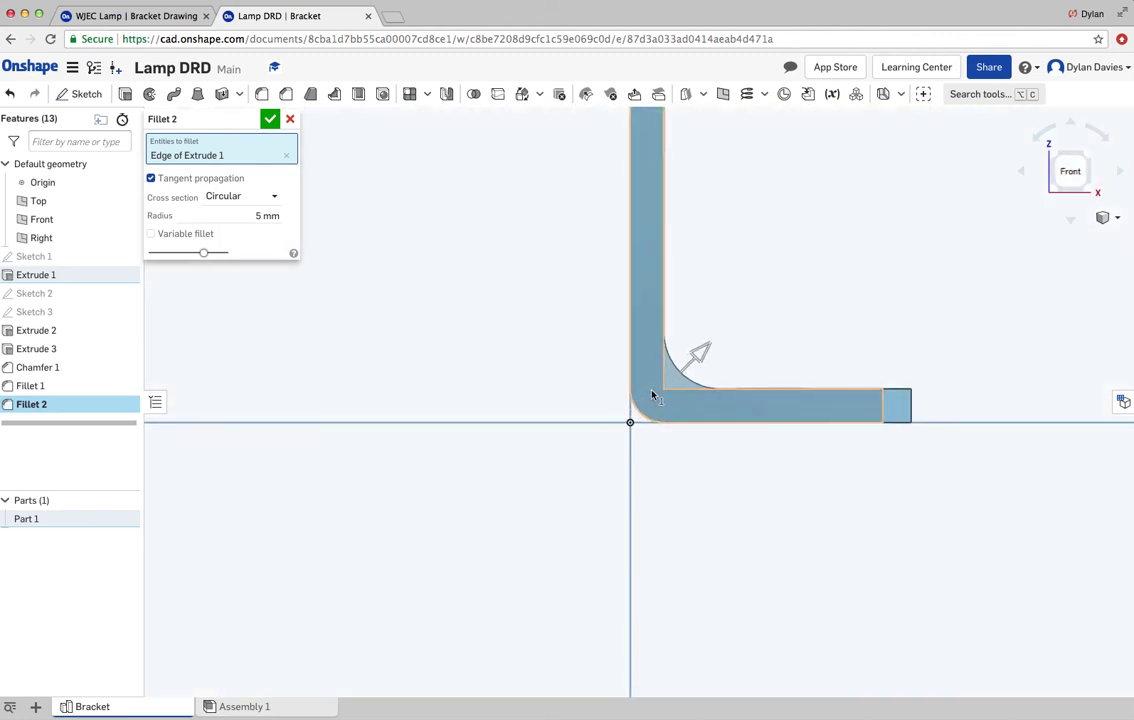
pyautogui.click(266, 216)
pyautogui.write('2')
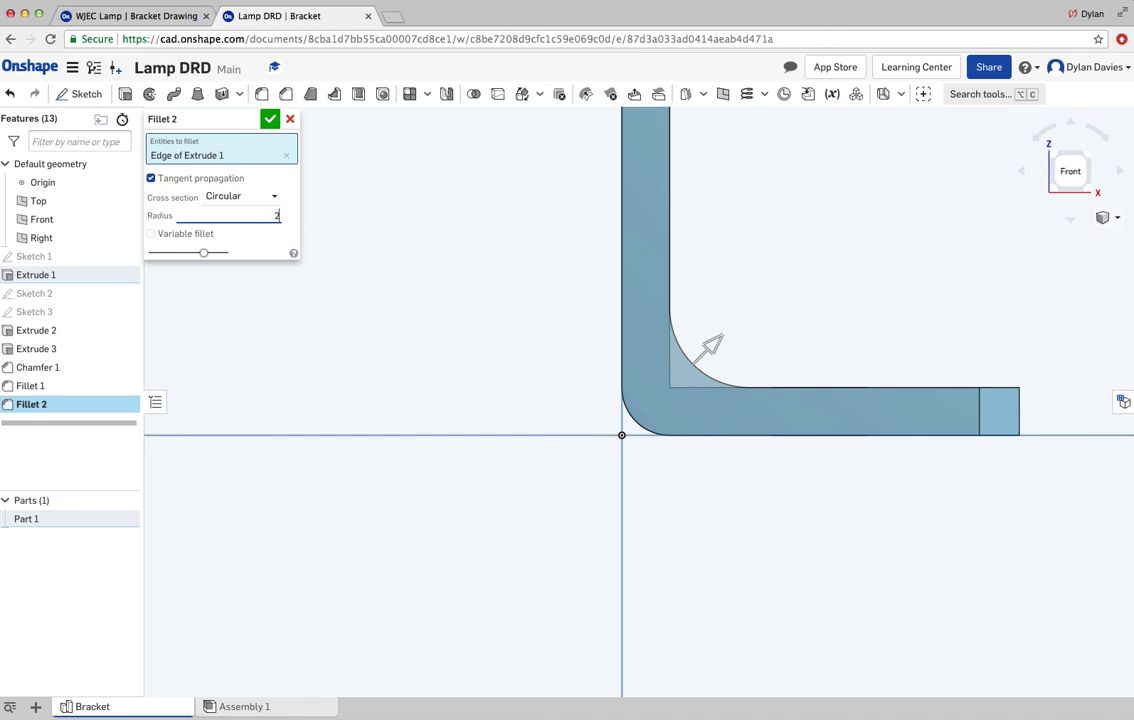
pyautogui.press('Return')
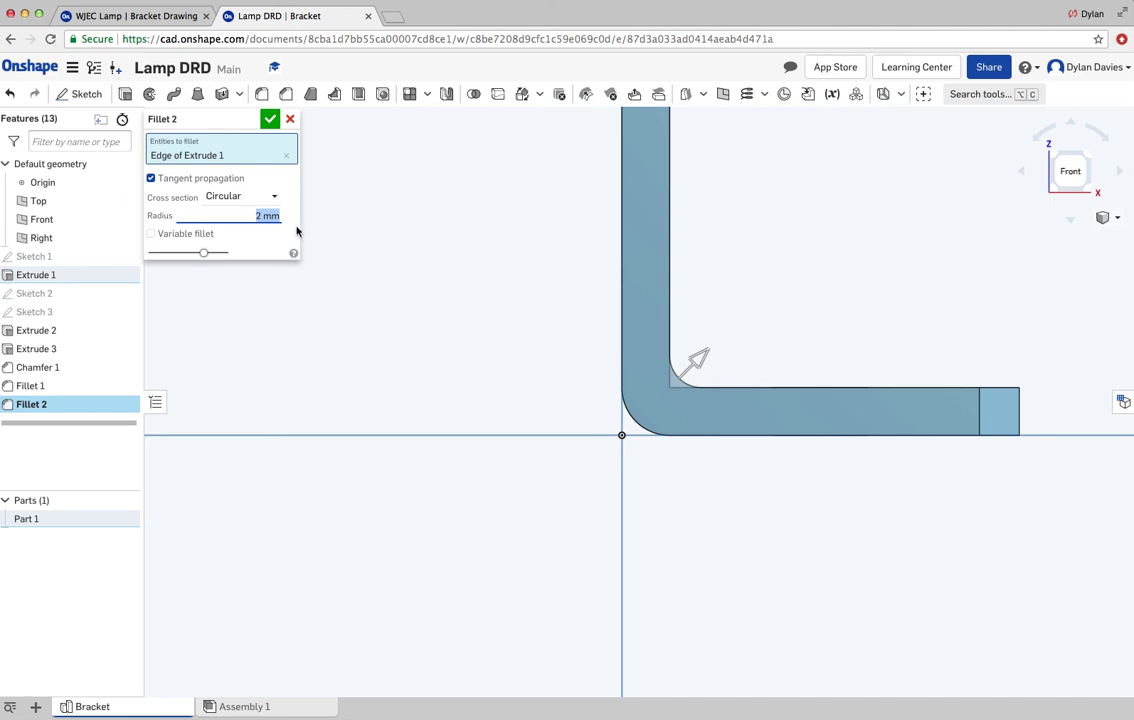
pyautogui.write('1')
pyautogui.press('Return')
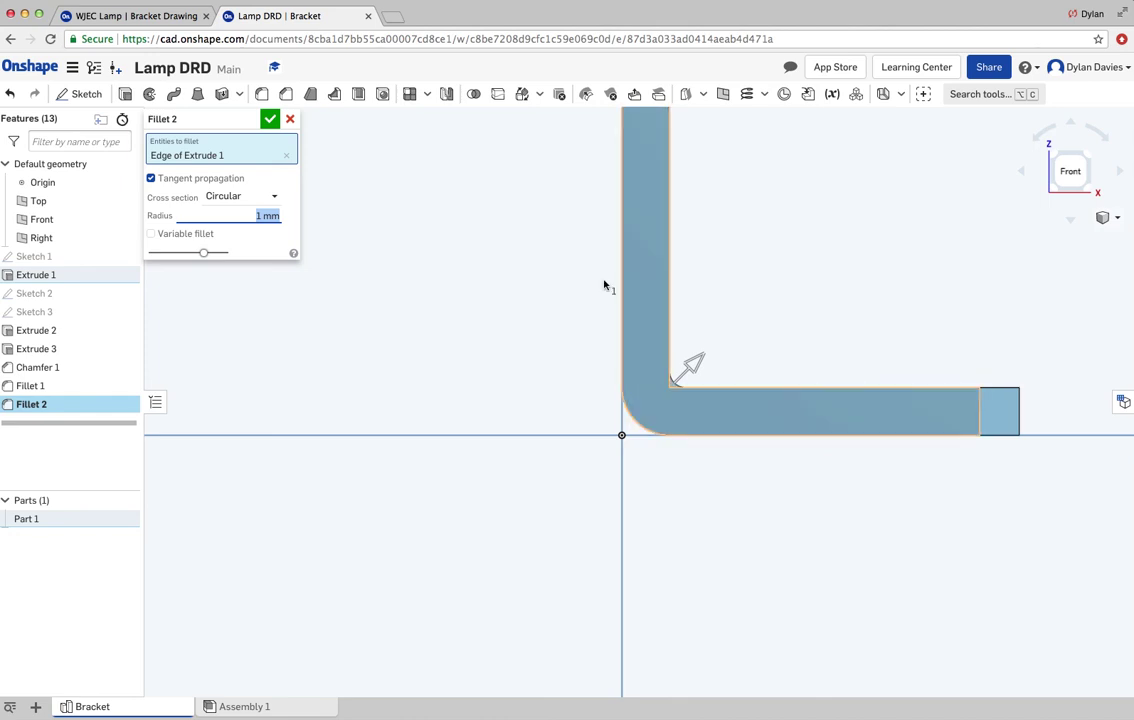
pyautogui.click(270, 120)
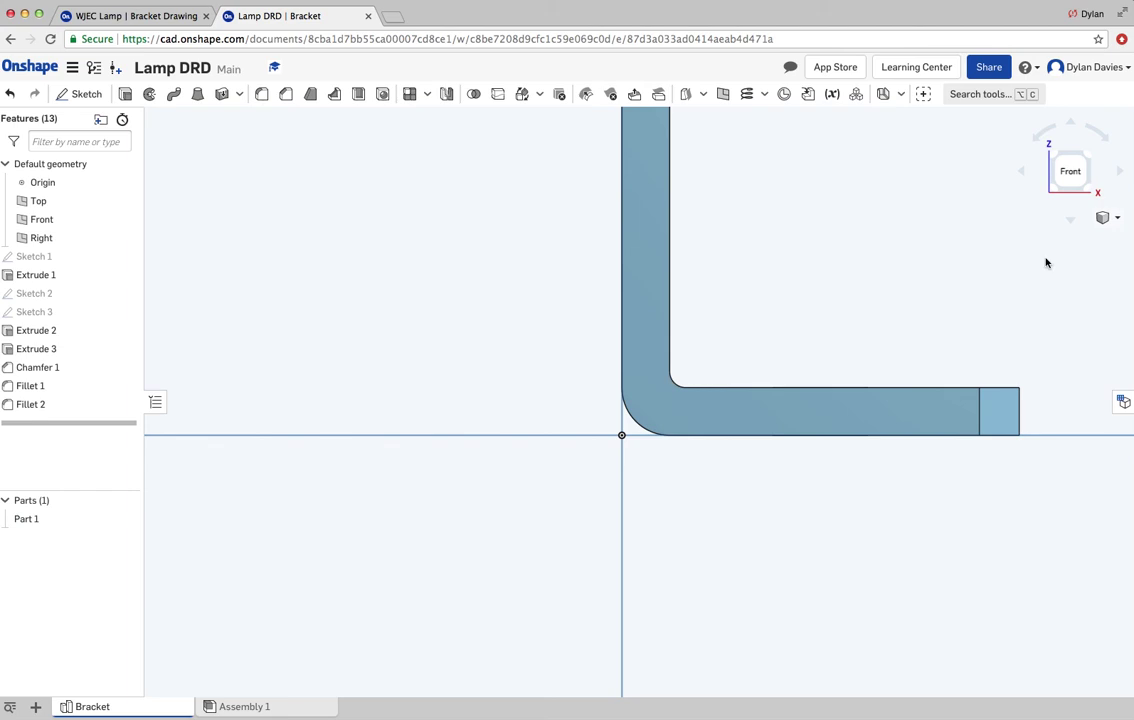
pyautogui.click(1106, 217)
pyautogui.click(1066, 235)
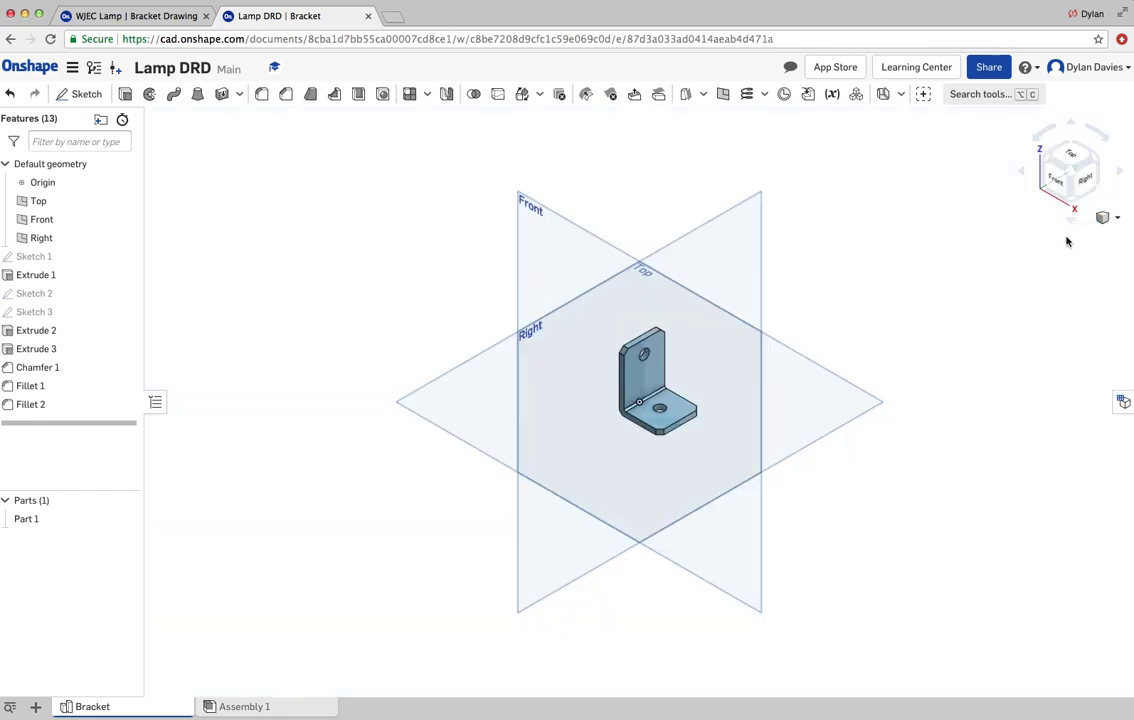
pyautogui.scroll(4, 655, 355)
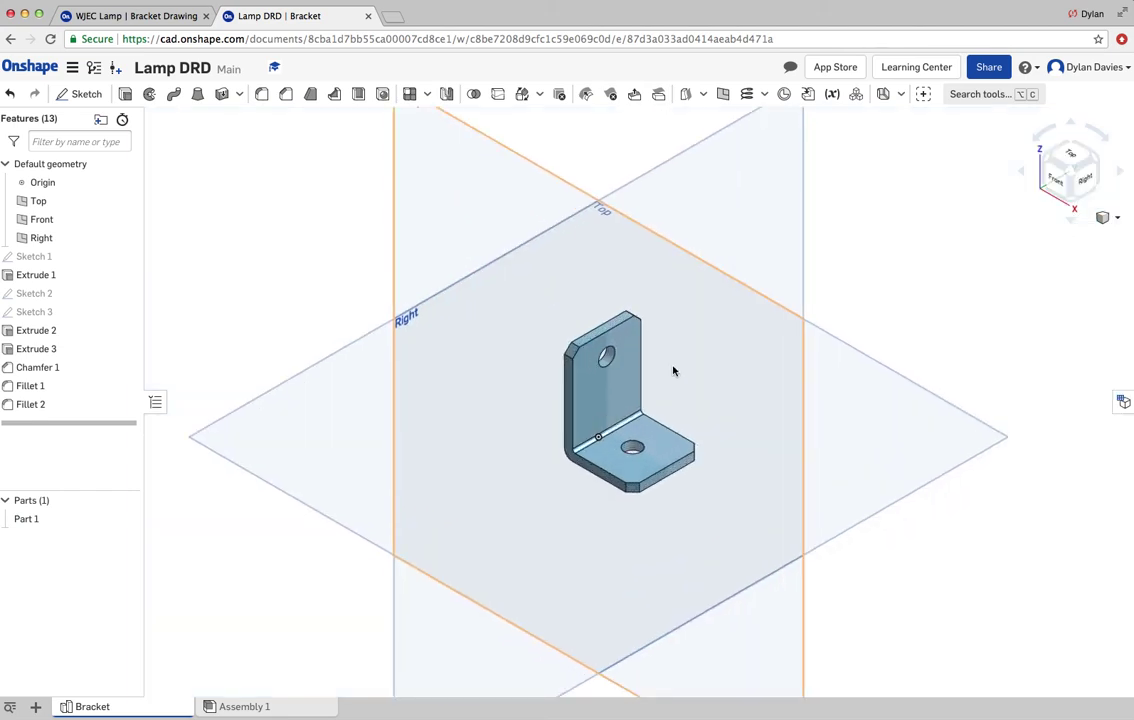
pyautogui.click(140, 20)
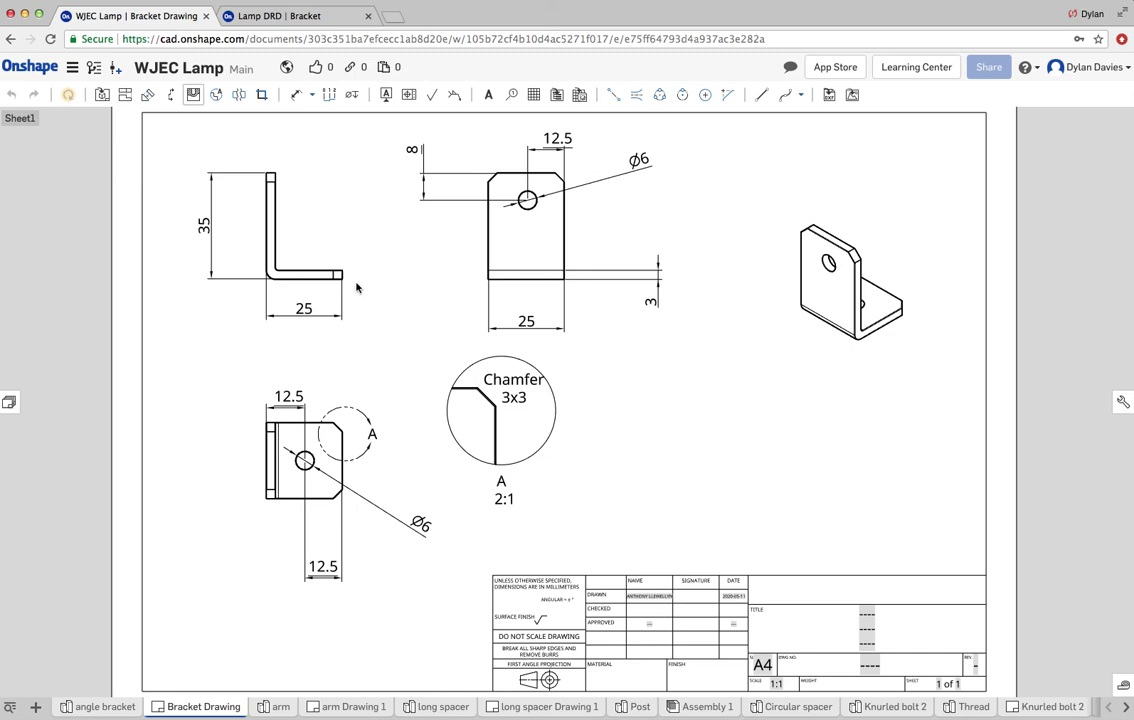
pyautogui.click(510, 406)
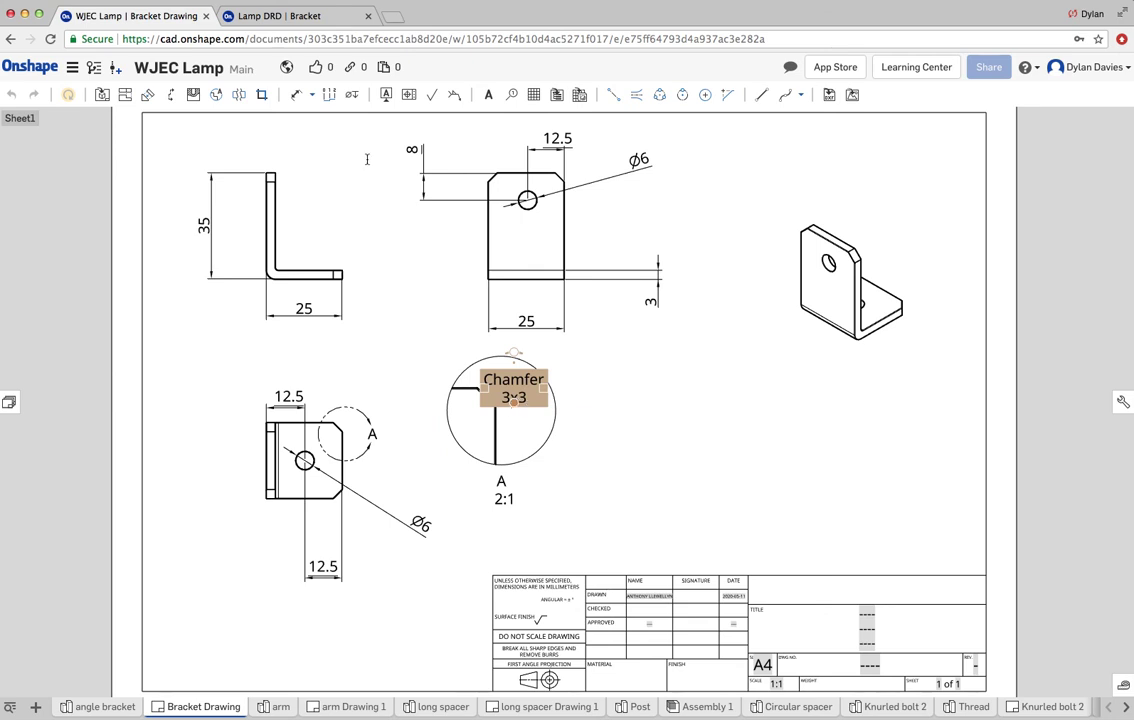
pyautogui.click(262, 16)
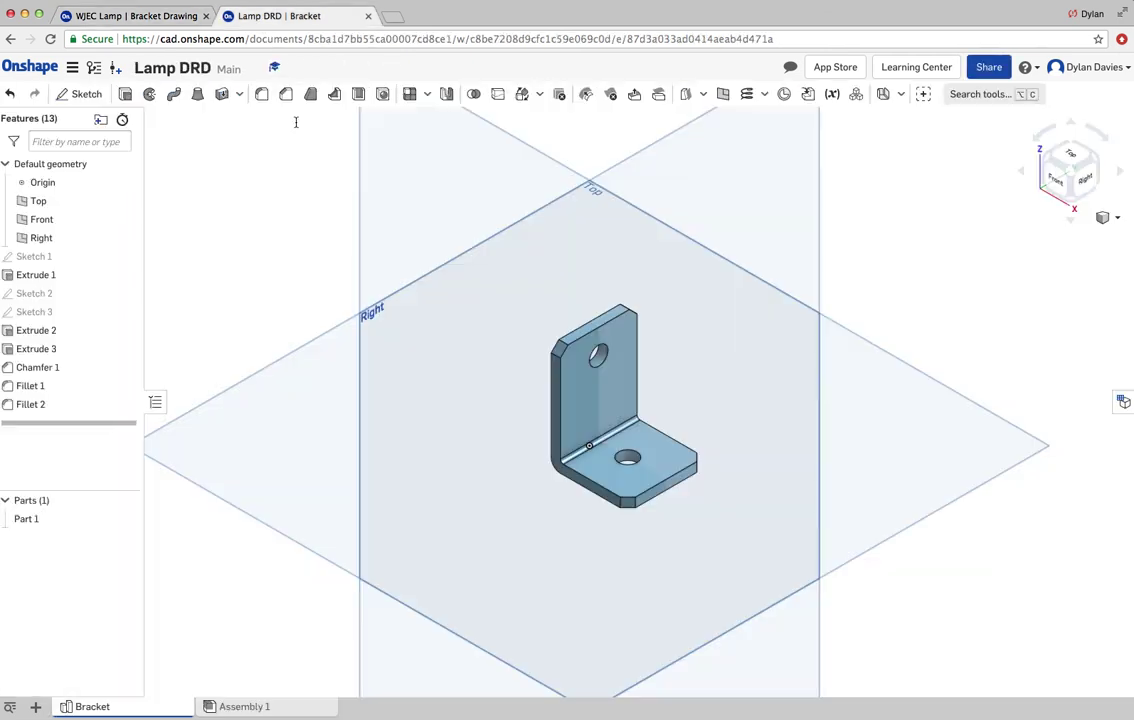
# Step: Open Chamfer 1 for editing, then leave it without changes
pyautogui.rightClick(29, 368)
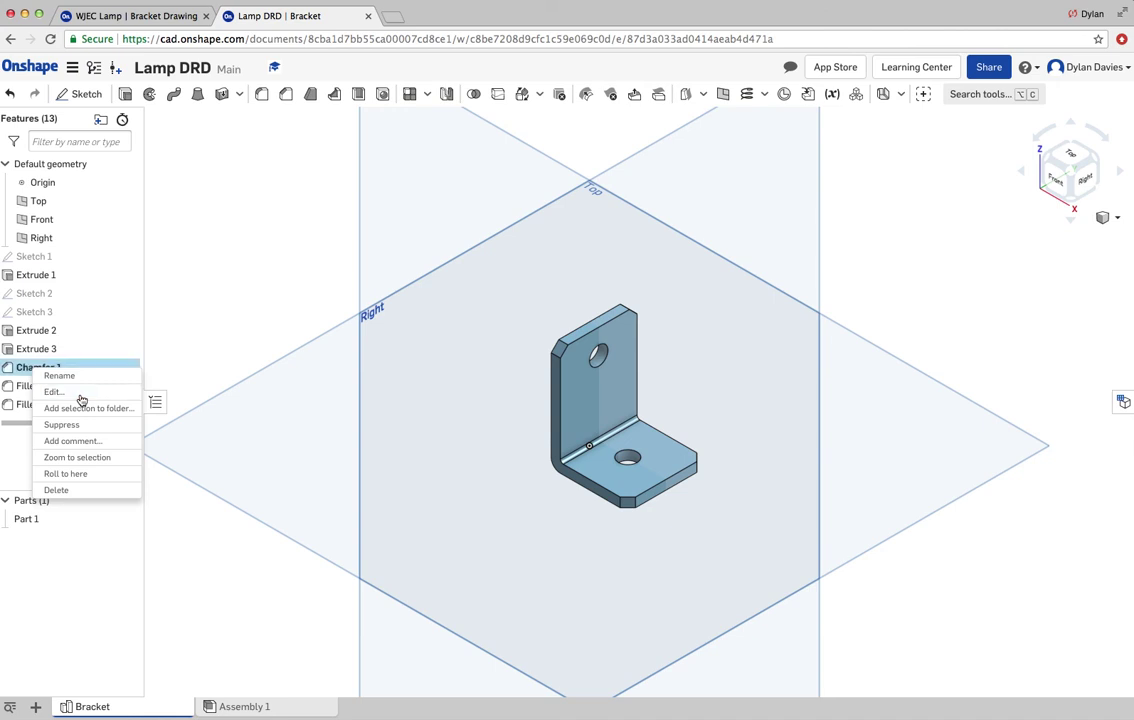
pyautogui.click(81, 394)
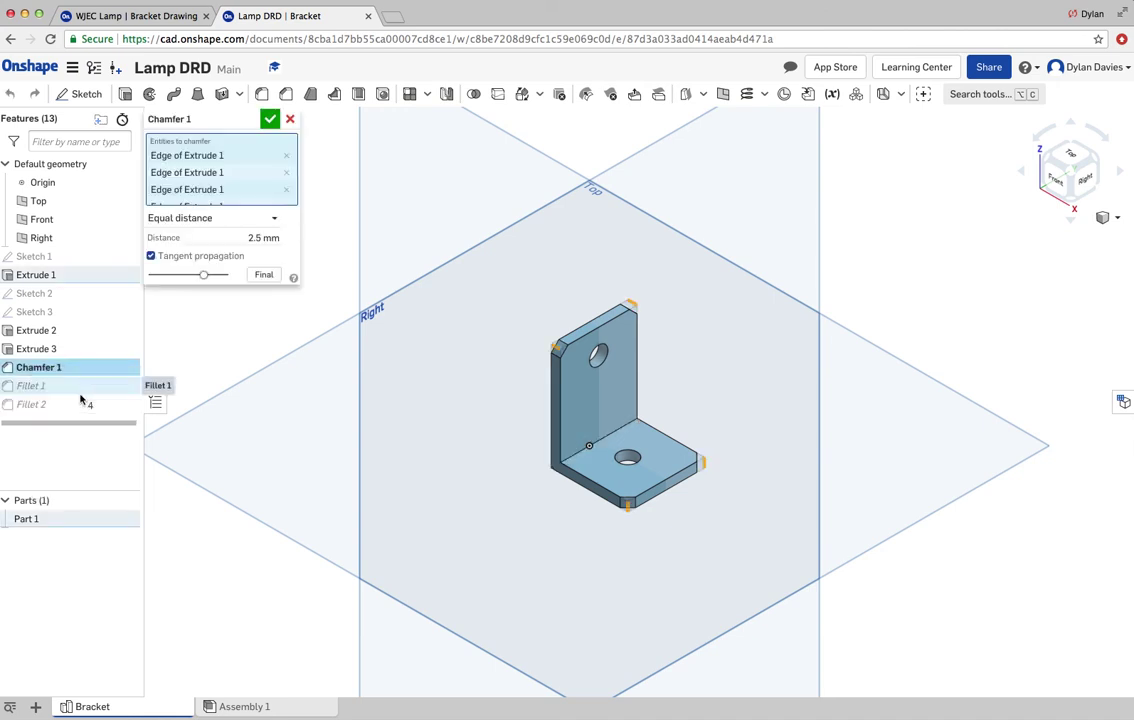
pyautogui.click(262, 237)
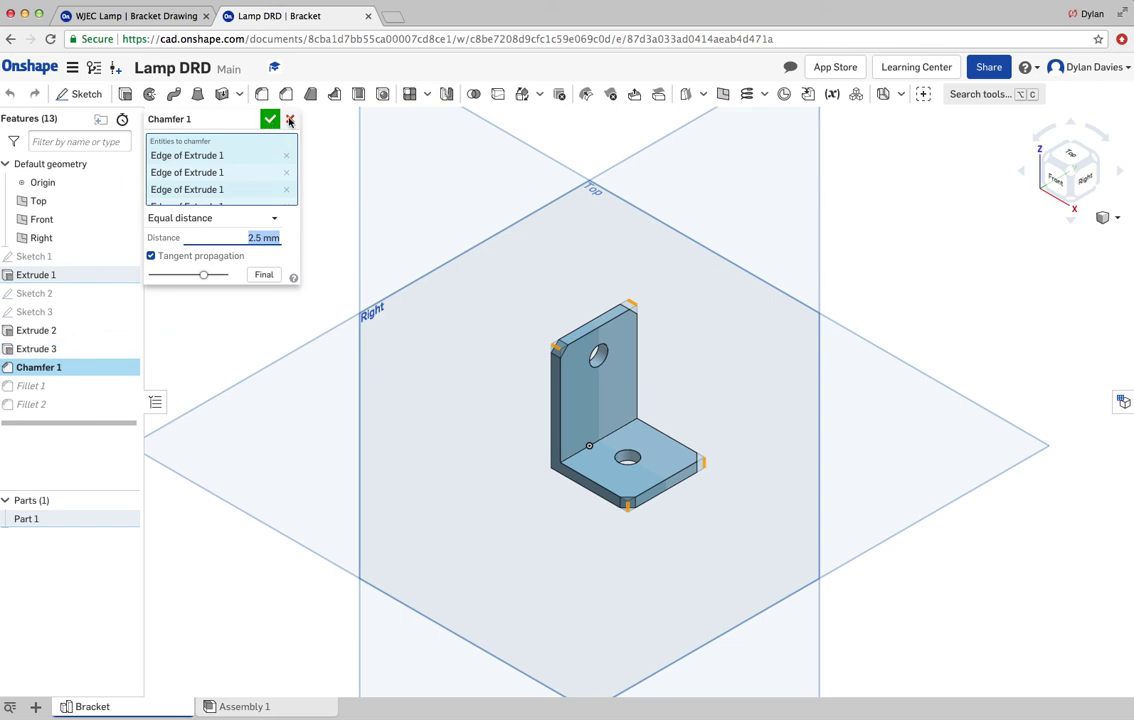
pyautogui.press('Return')
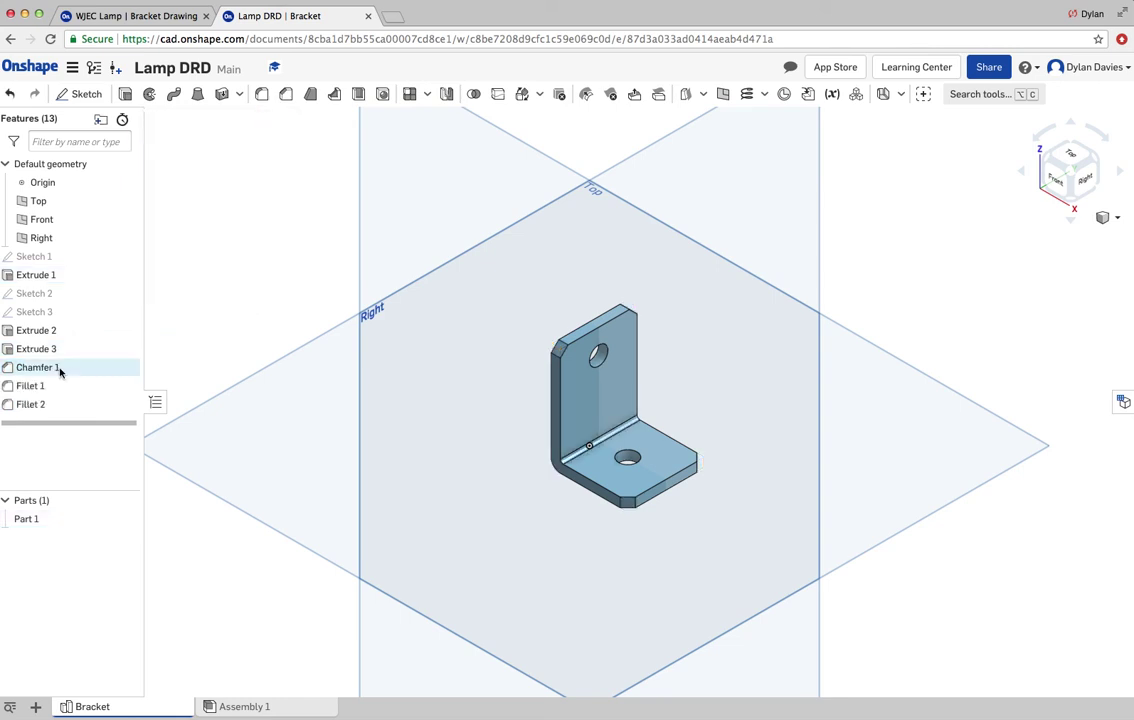
# Step: Reopen Chamfer 1 and change its distance to 3 mm
pyautogui.rightClick(55, 367)
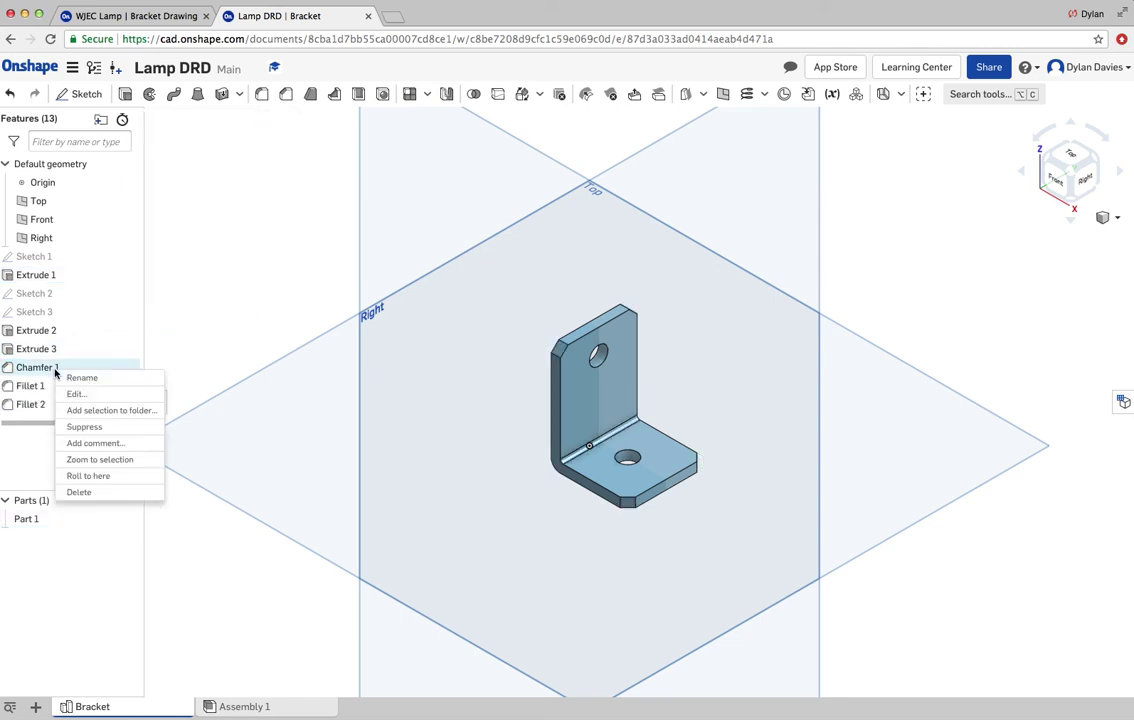
pyautogui.click(105, 396)
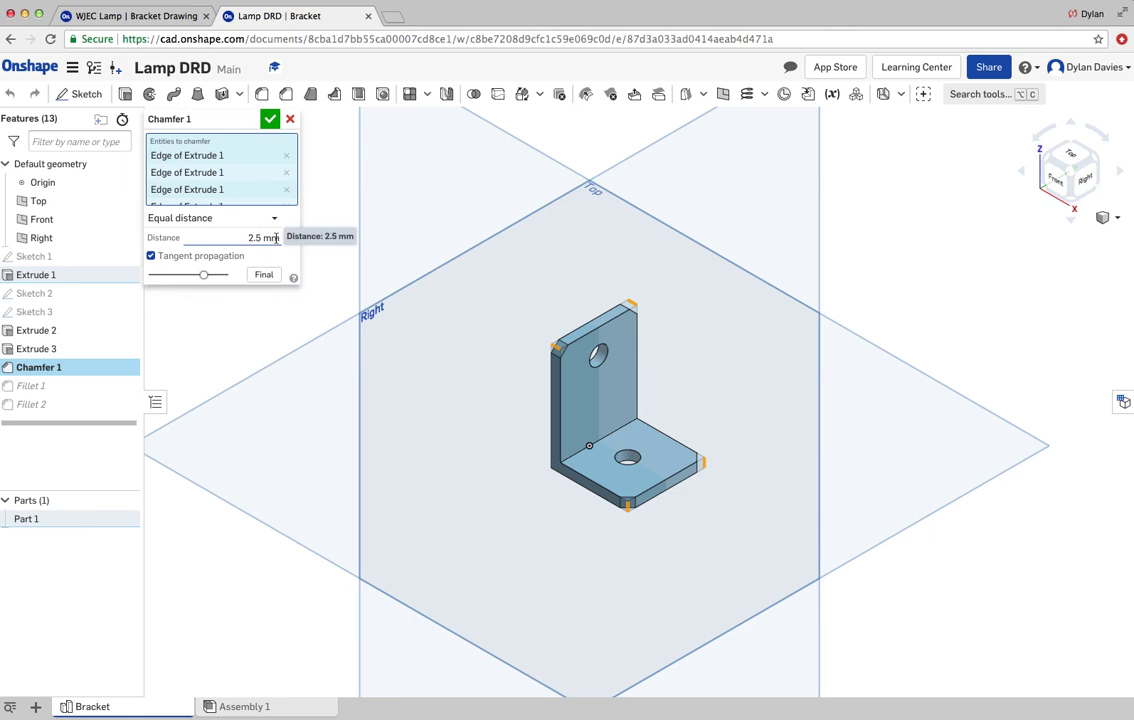
pyautogui.click(279, 239)
pyautogui.write('3')
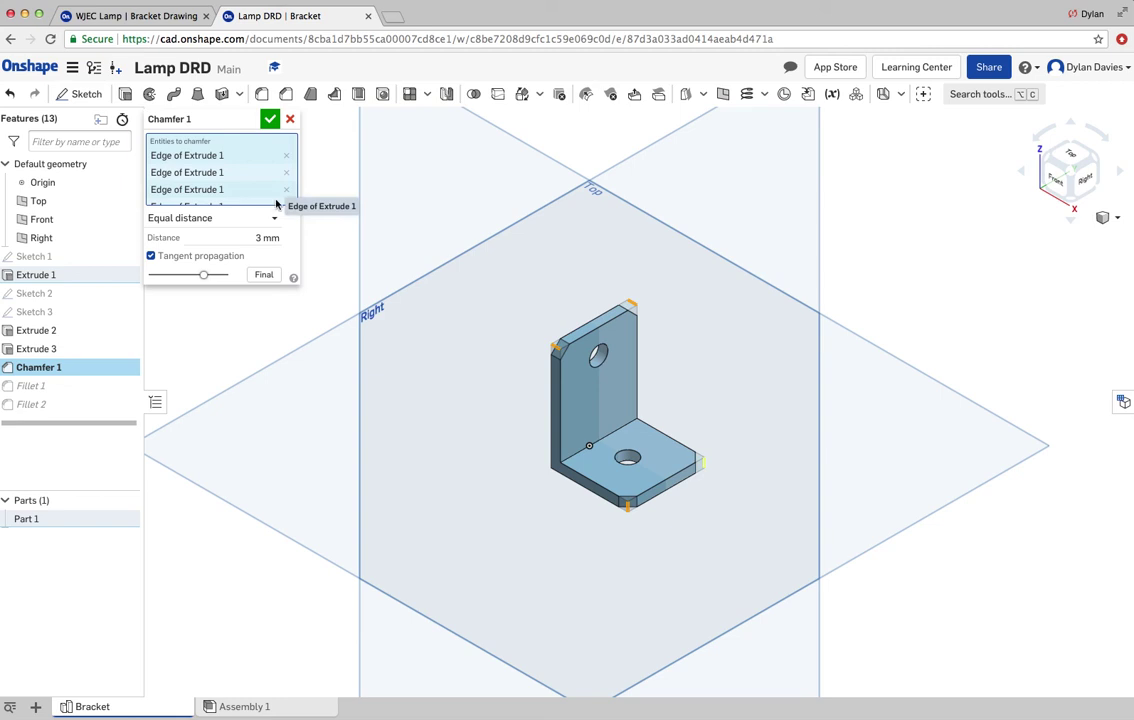
pyautogui.click(270, 122)
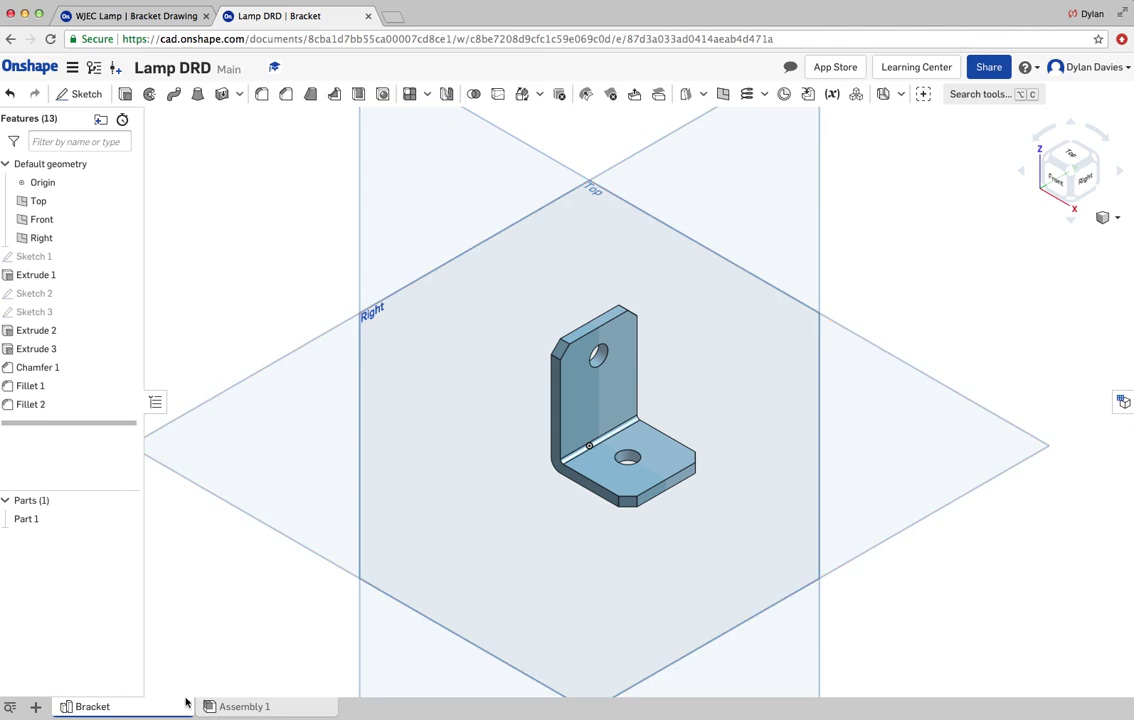
# Step: Show the list of new element types to add to the Lamp DRD document
pyautogui.moveTo(108, 709)
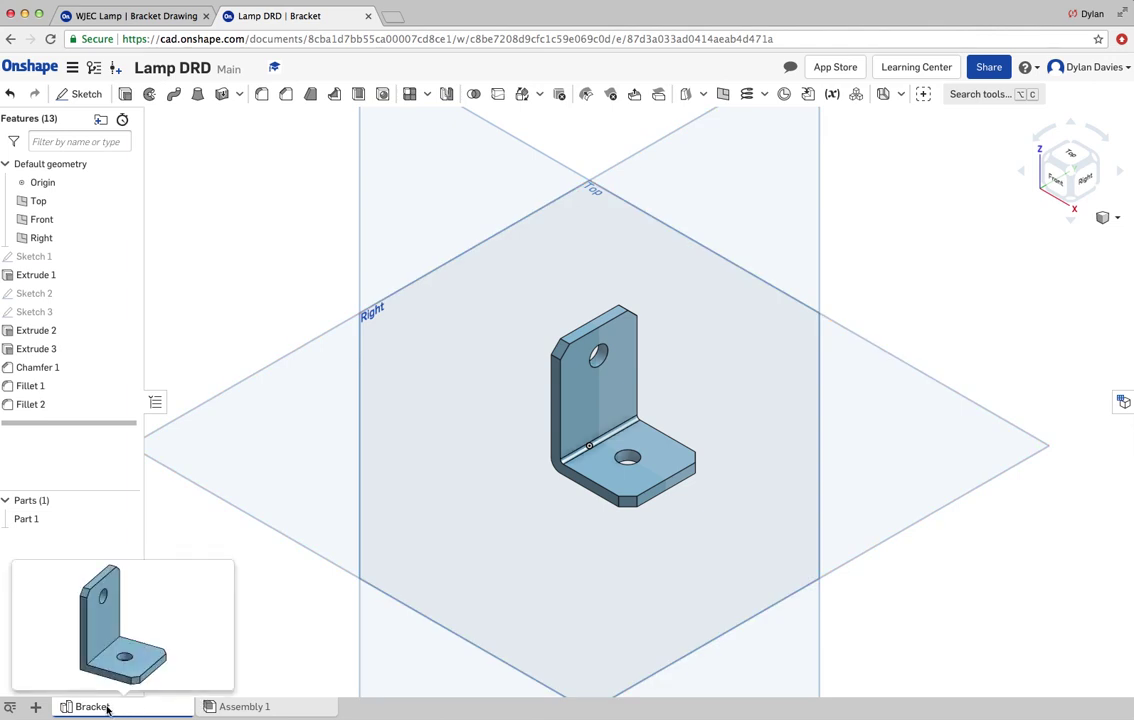
pyautogui.click(36, 708)
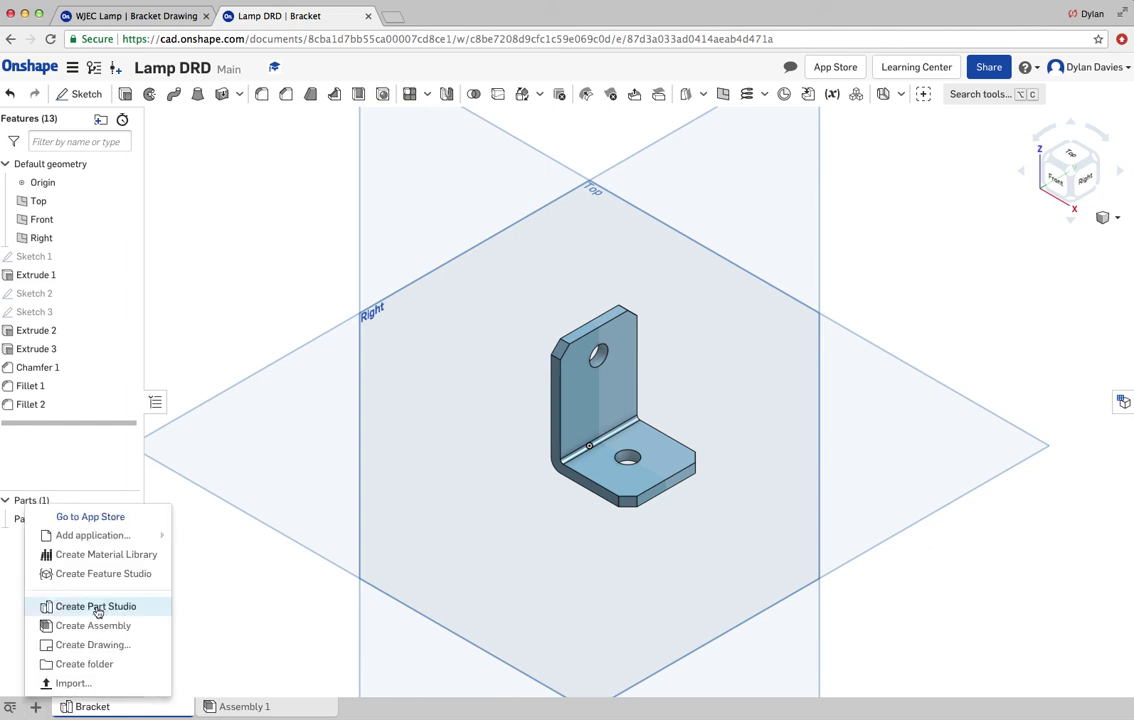